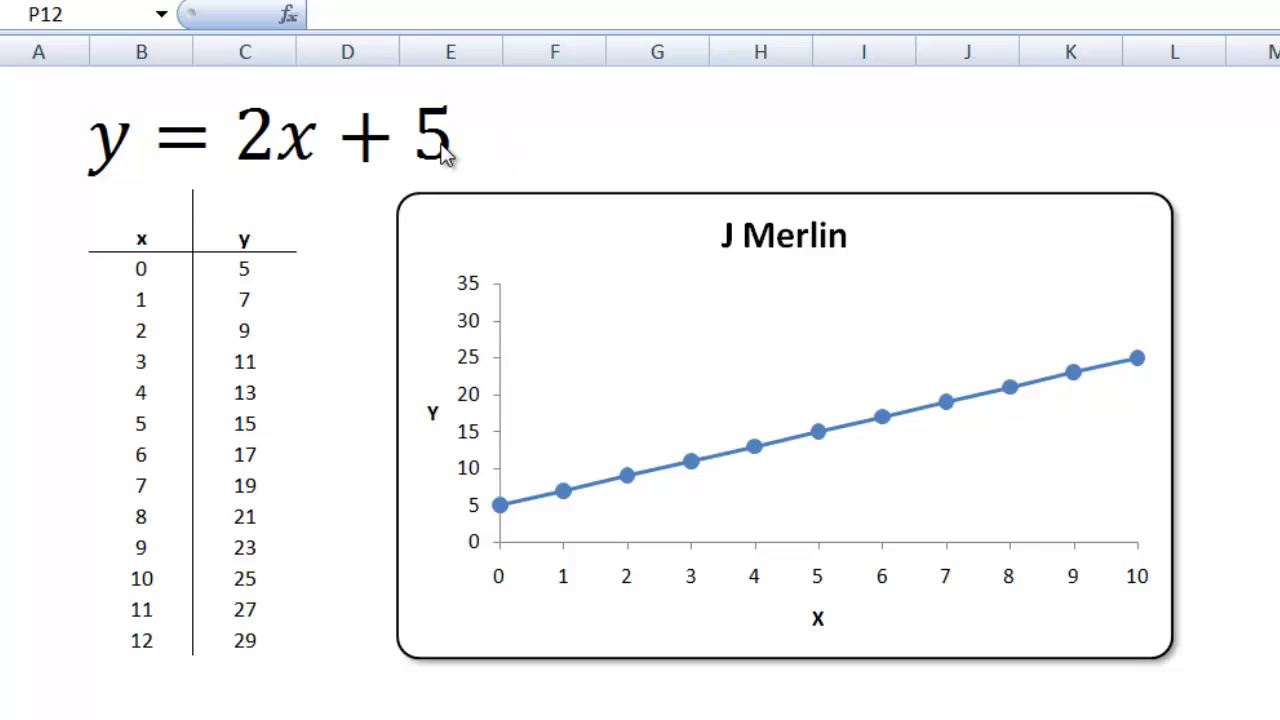
Step: Switch to the Acrobat document 2-3_relations lineaires.pdf, fit whole pages in view and look through its linear-relations activities
key("alt+Tab")
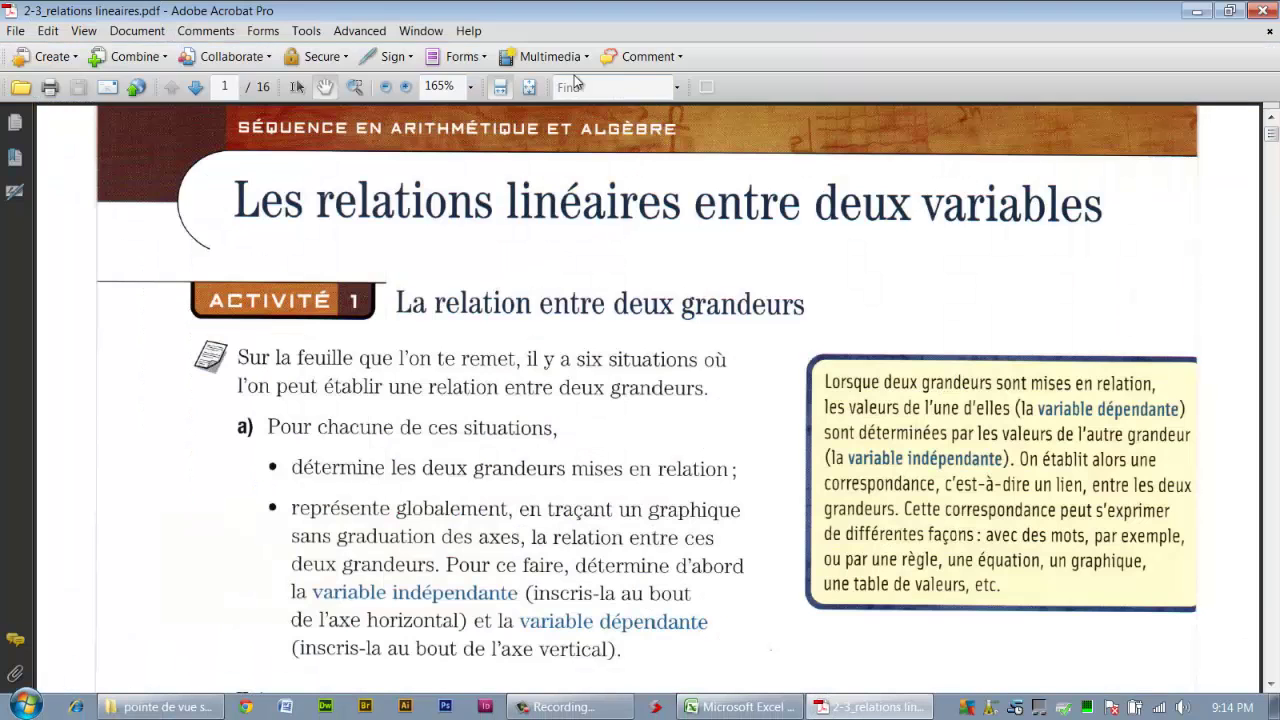
left_click(532, 89)
scroll(533, 219, "down", 3)
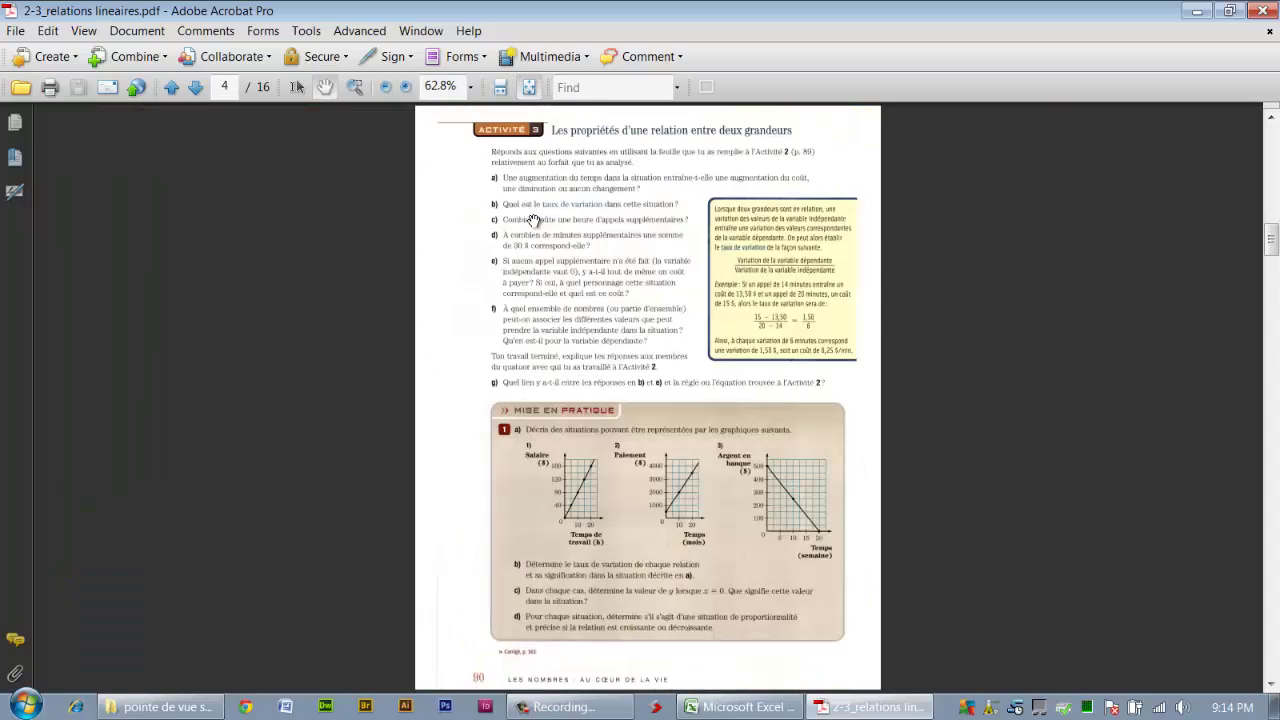
scroll(533, 219, "down", 1)
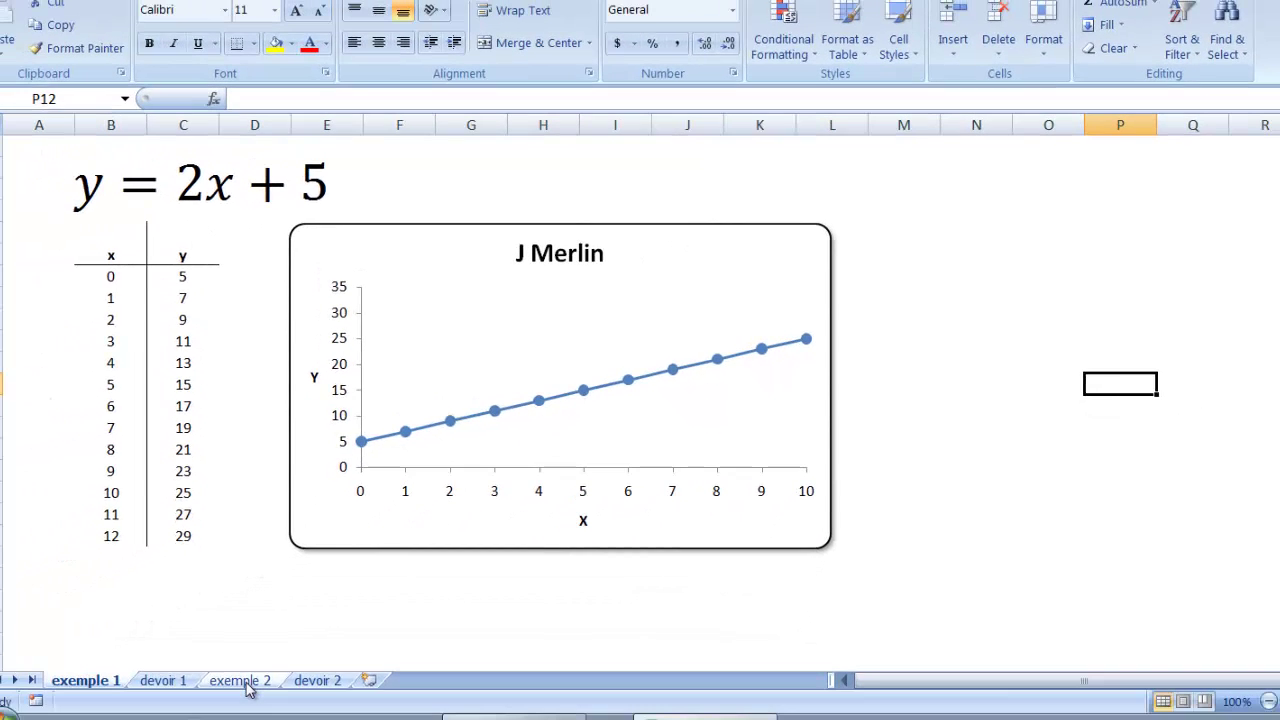
Step: On the exemple 2 worksheet in Excel, set a to 10 and b to -20 for the graphed equation
left_click(244, 681)
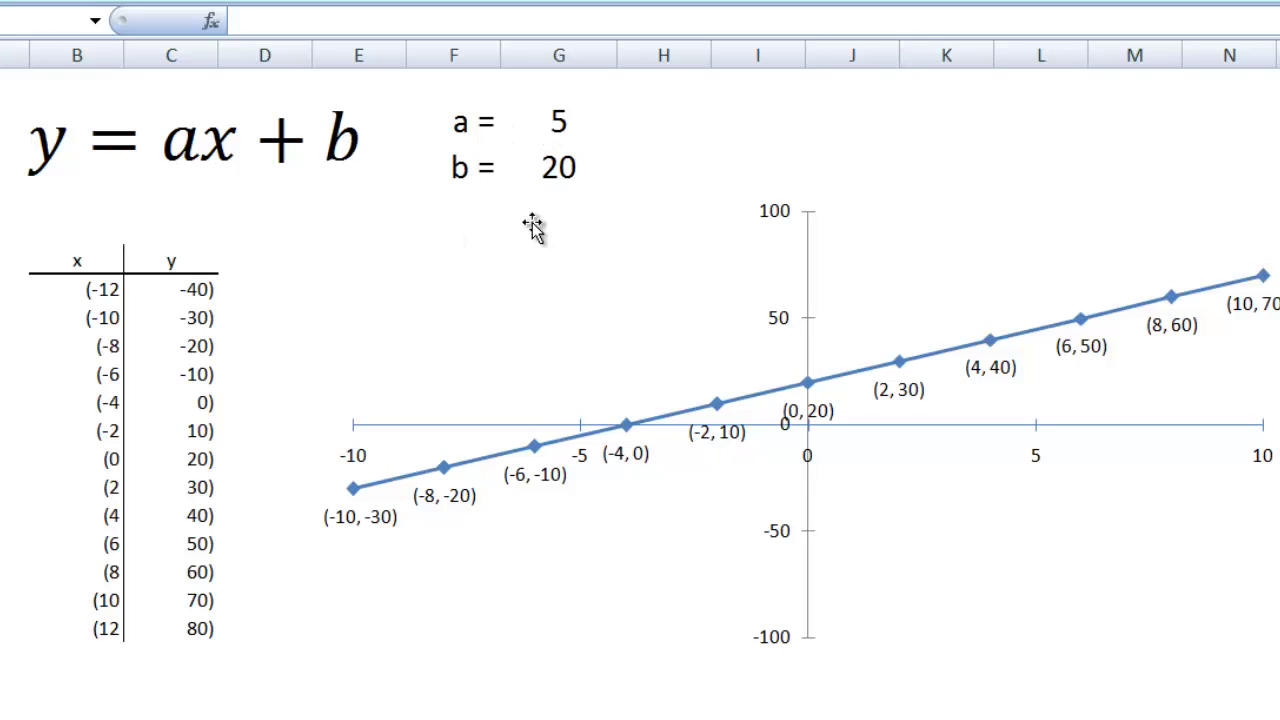
left_click(548, 127)
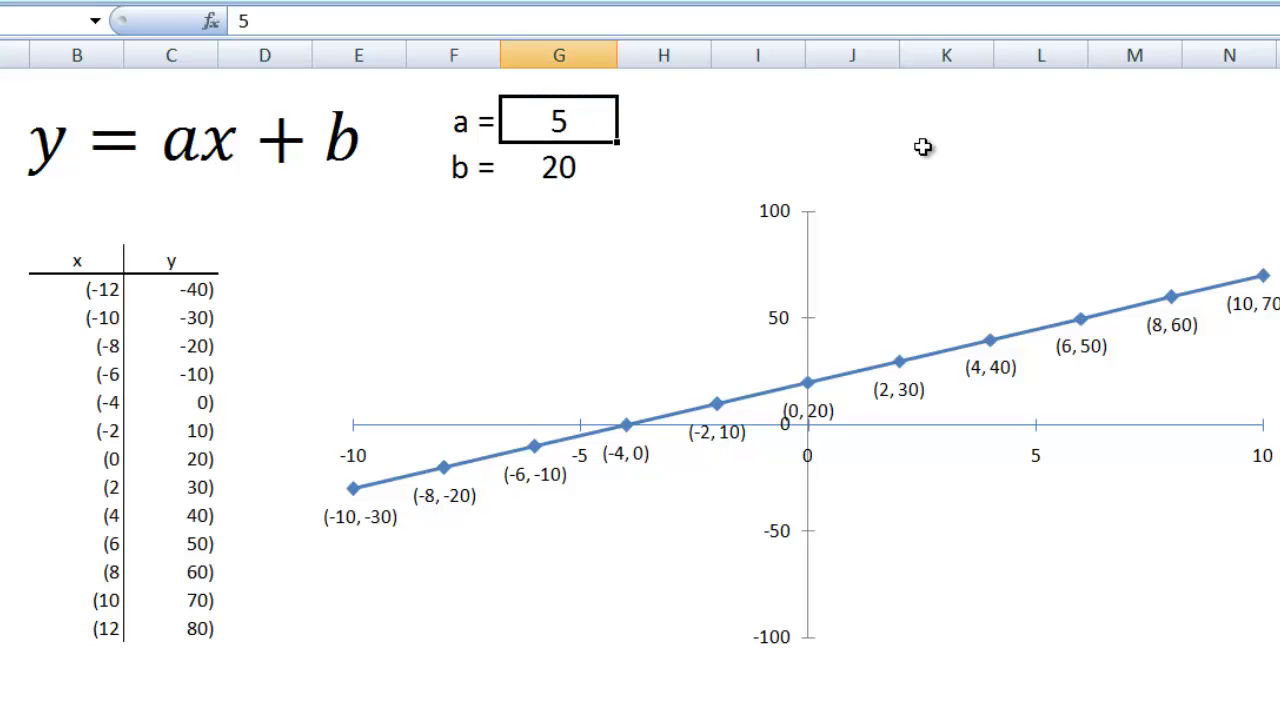
type("10")
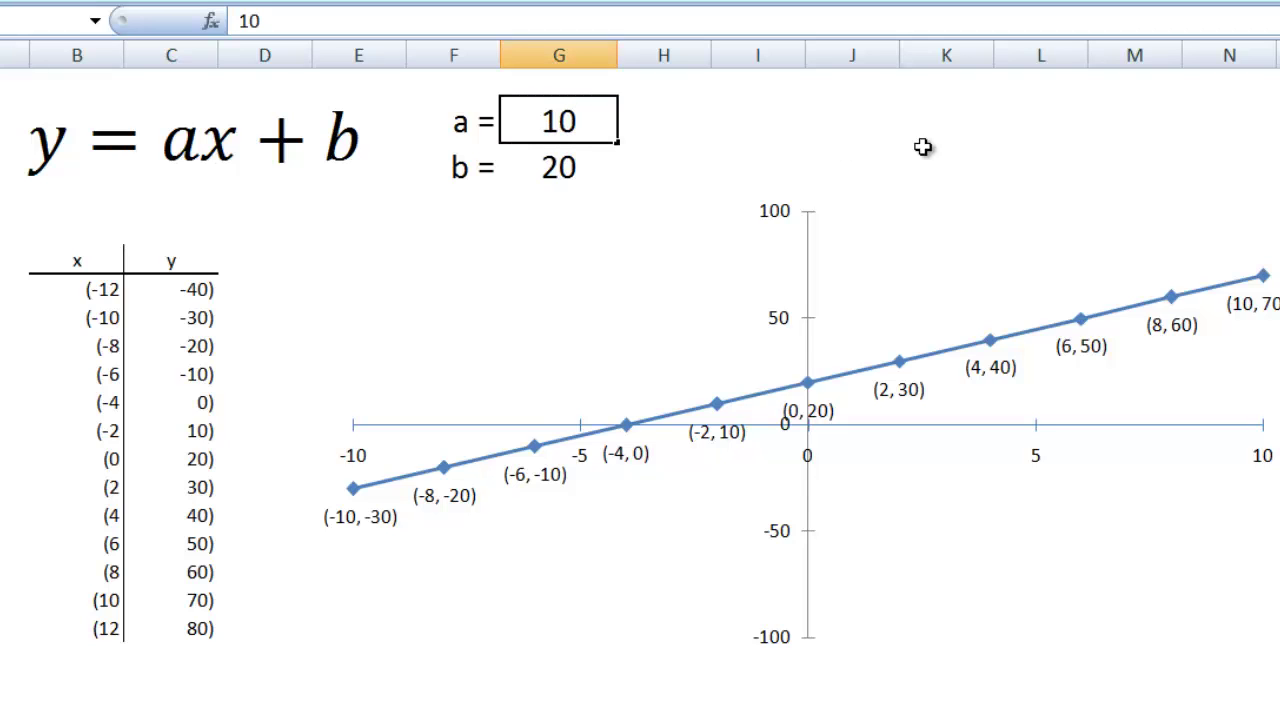
key("Return")
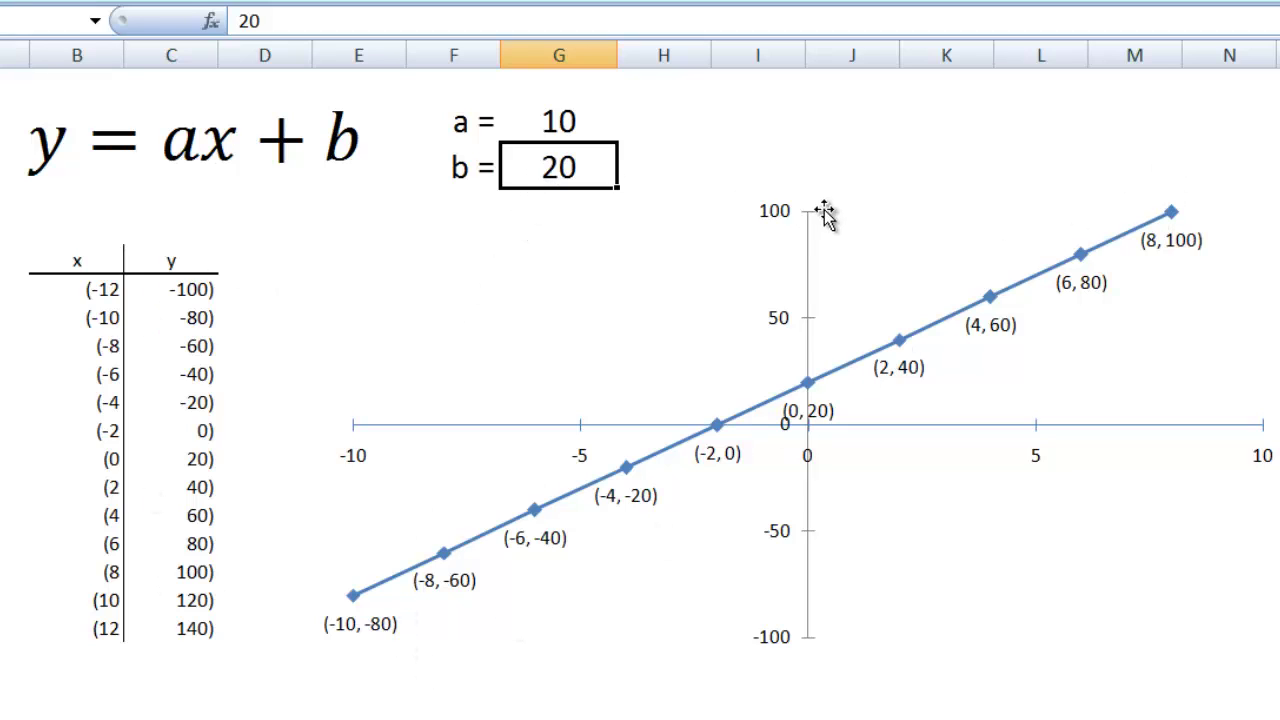
type("-20")
key("Return")
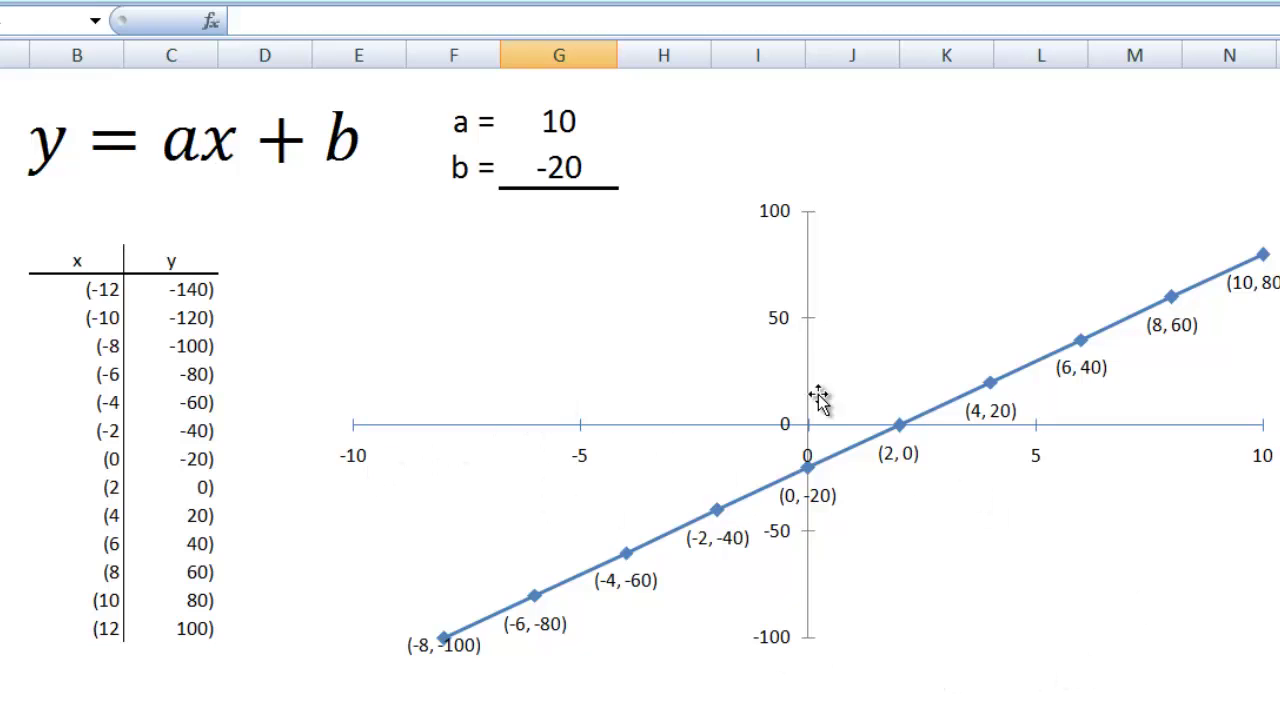
left_click(588, 280)
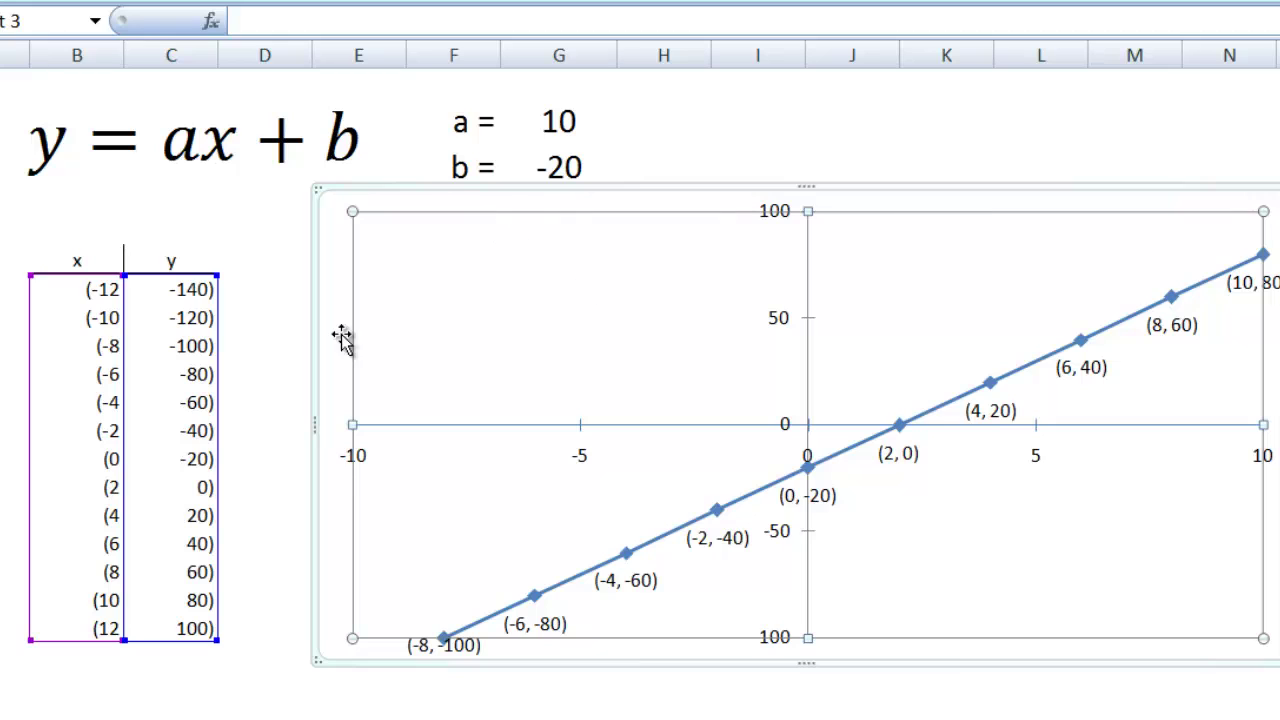
left_click(955, 156)
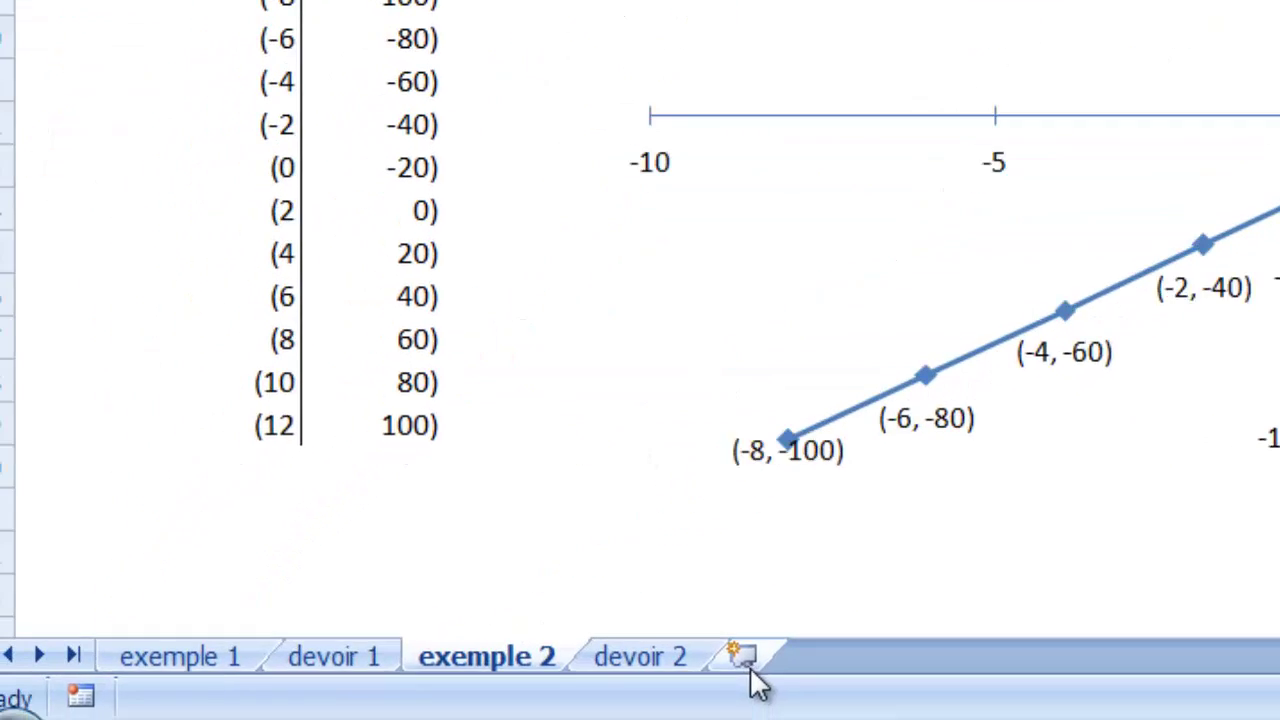
Step: Add a new blank worksheet after the devoir 2 sheet
left_click(1000, 562)
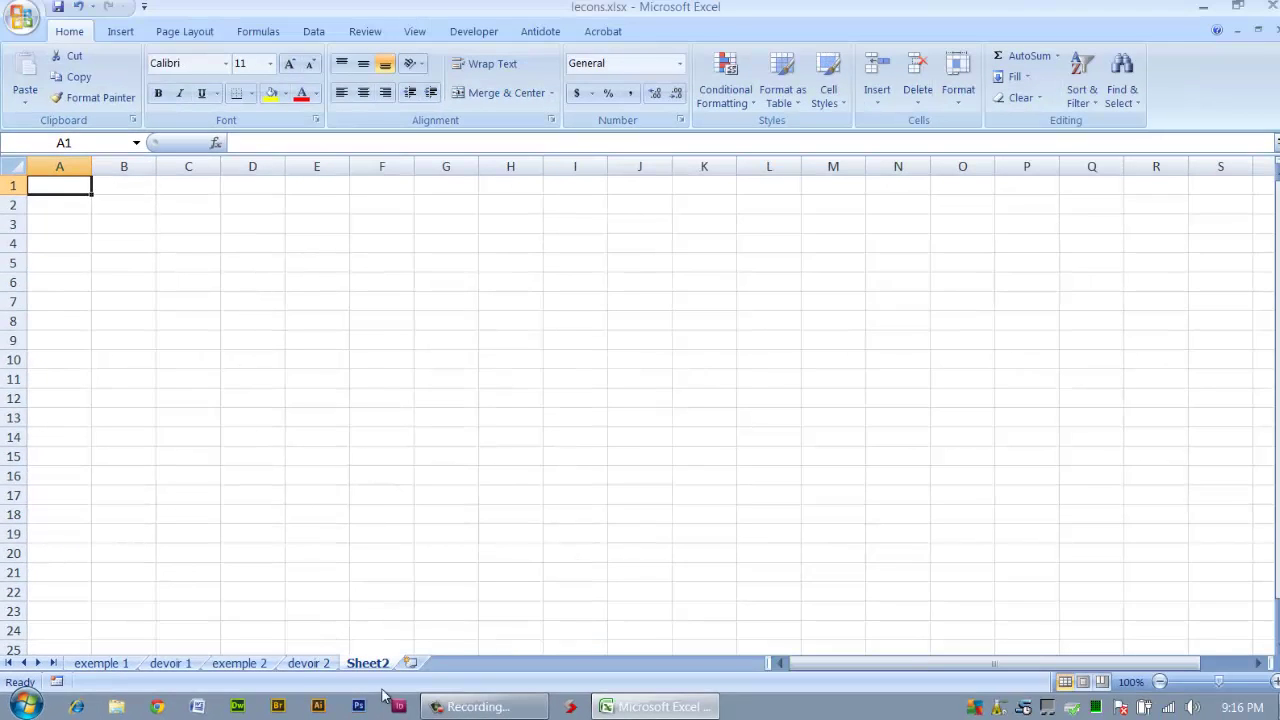
Step: Switch to a new Word document and insert the equation y = ax + b at font size 36
left_click(197, 706)
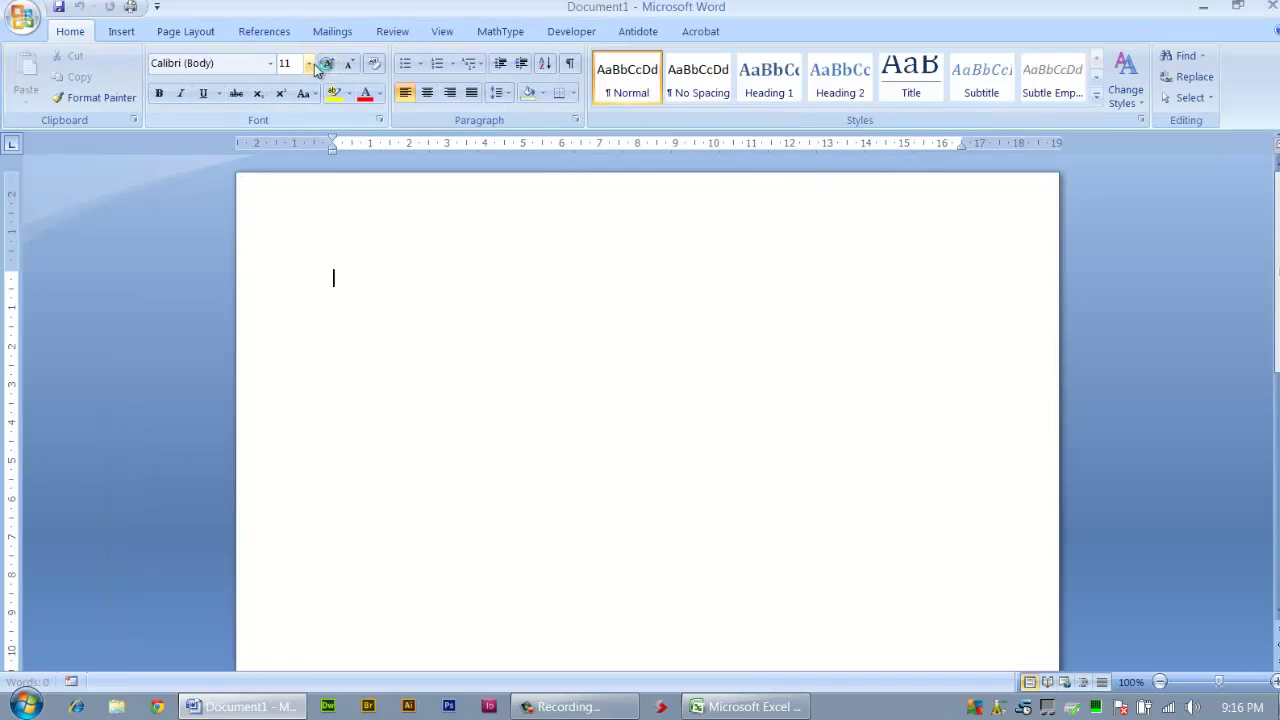
left_click(311, 64)
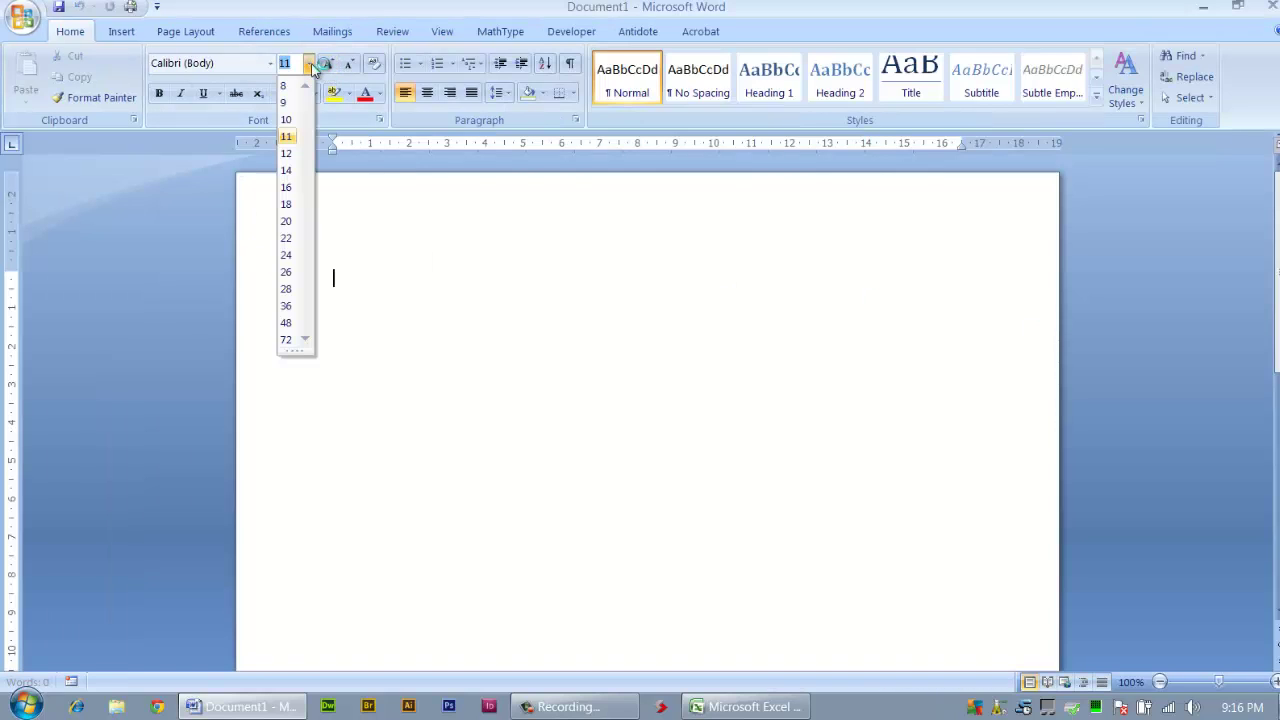
left_click(284, 306)
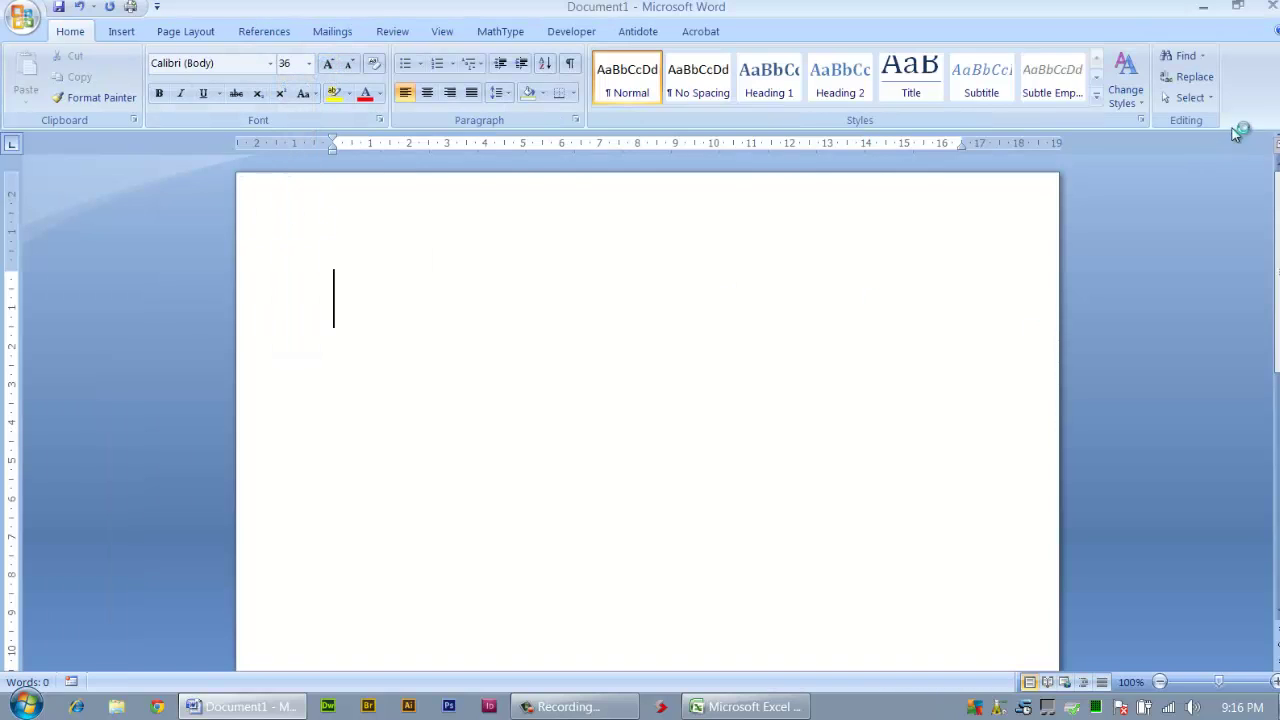
left_click(121, 32)
left_click(1025, 70)
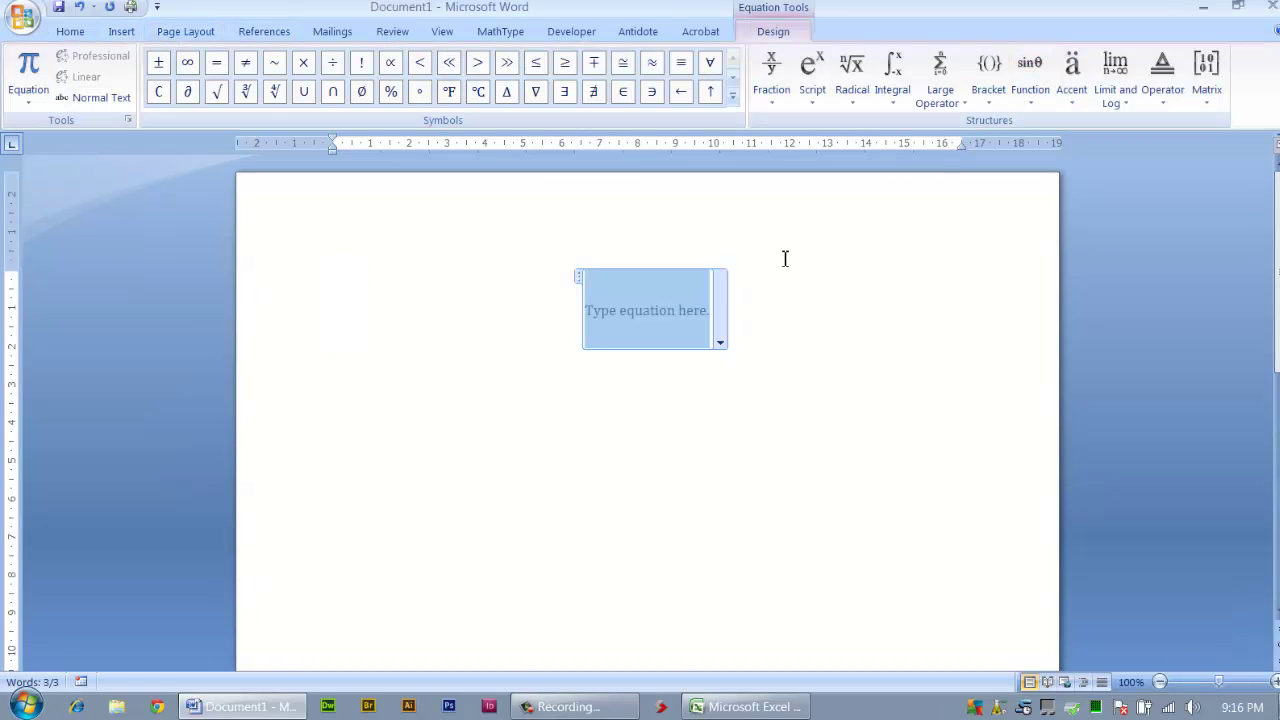
type("y=")
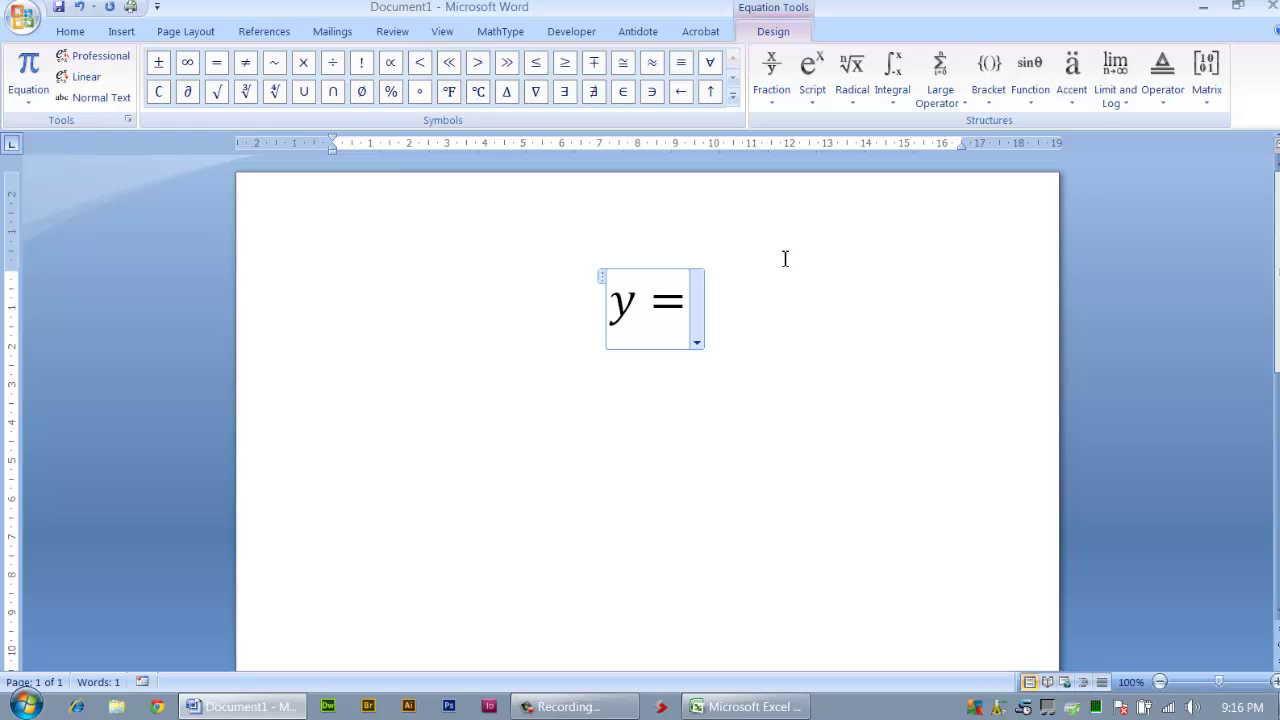
type("ax+b")
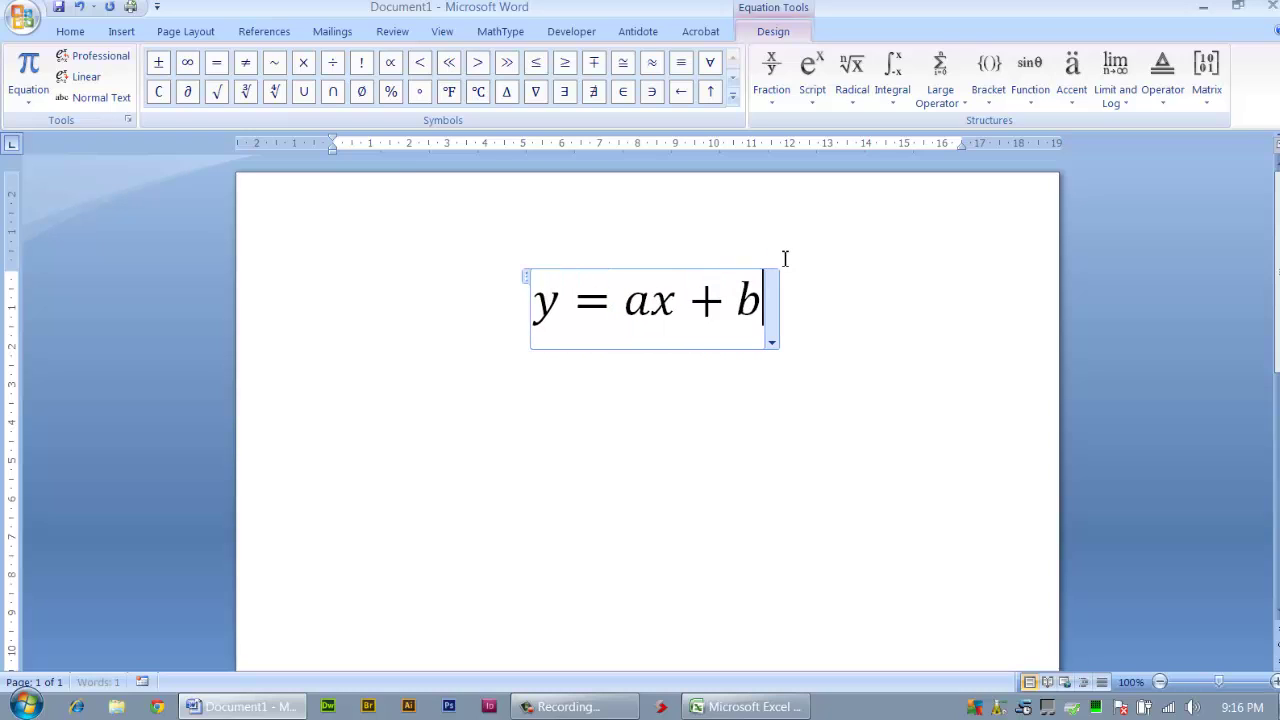
Step: Copy the equation from Word into the new Excel worksheet and move it down to about rows 7 to 10
triple_click(597, 298)
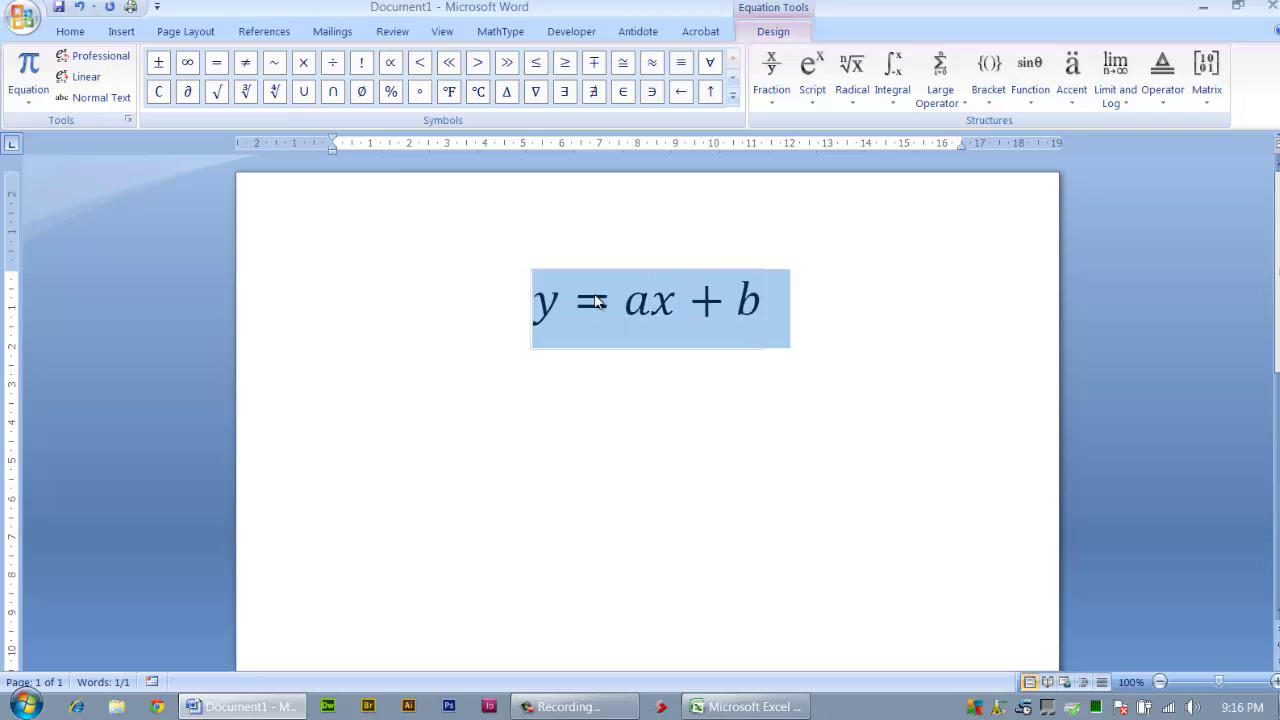
left_click(748, 706)
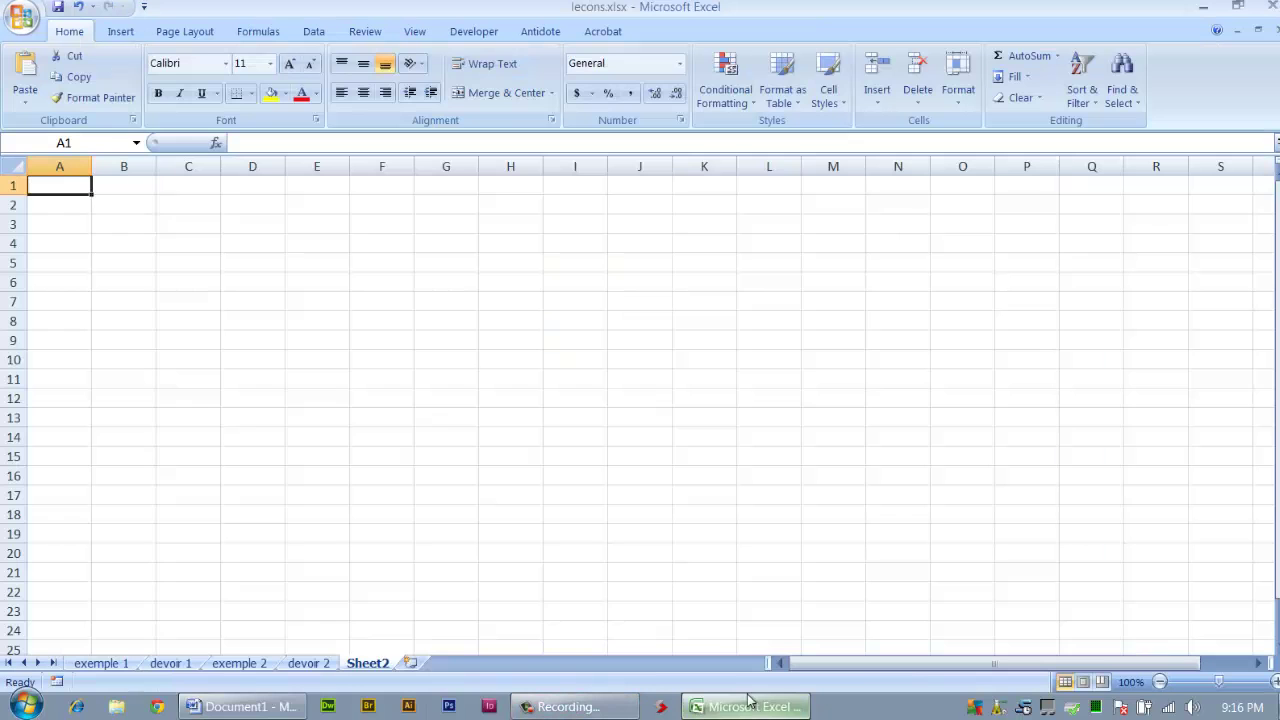
left_click(25, 98)
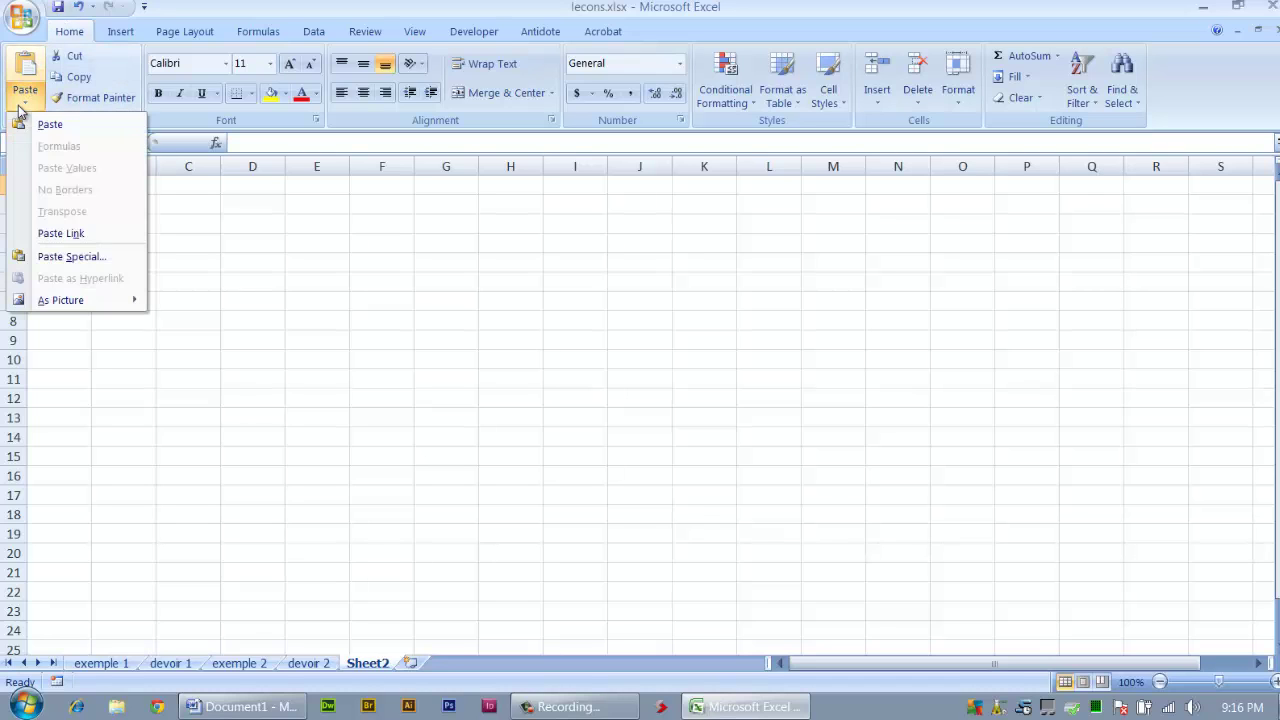
left_click(30, 123)
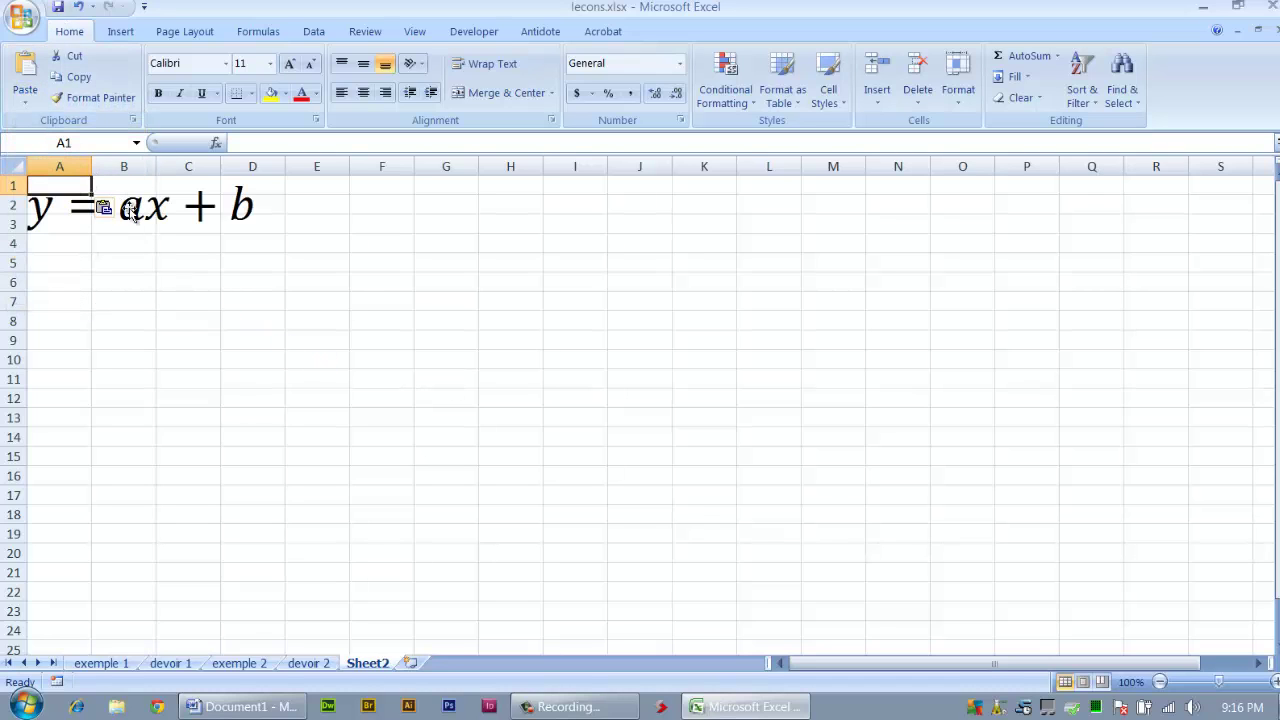
left_click_drag(177, 243, 191, 329)
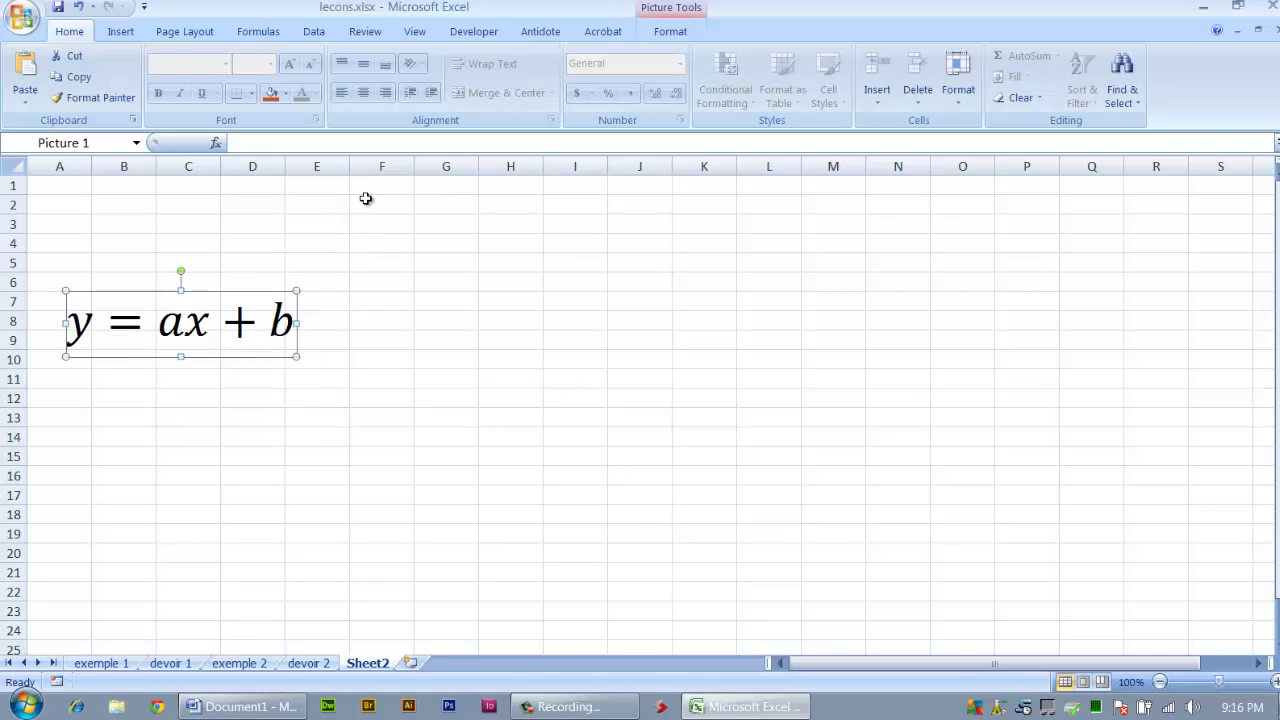
Step: Enter the labels "a =" in cell F2 and "b =" in cell F3
left_click(366, 200)
type("a")
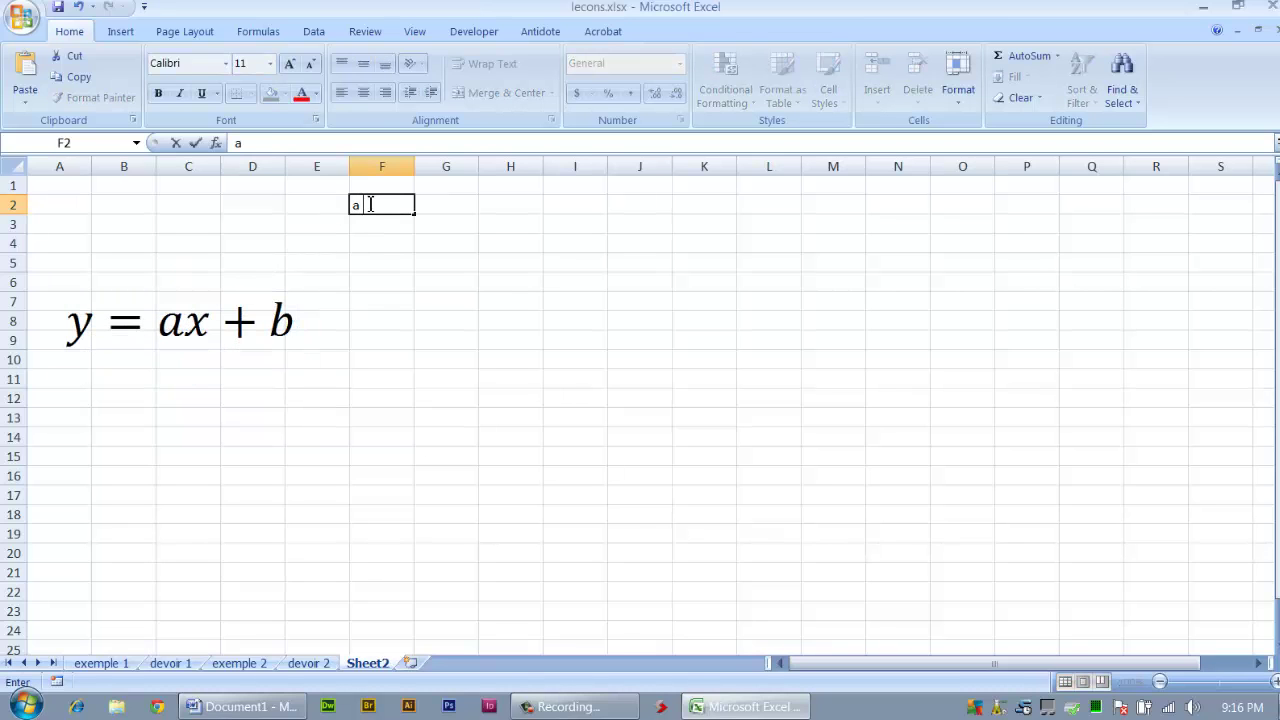
type(" =")
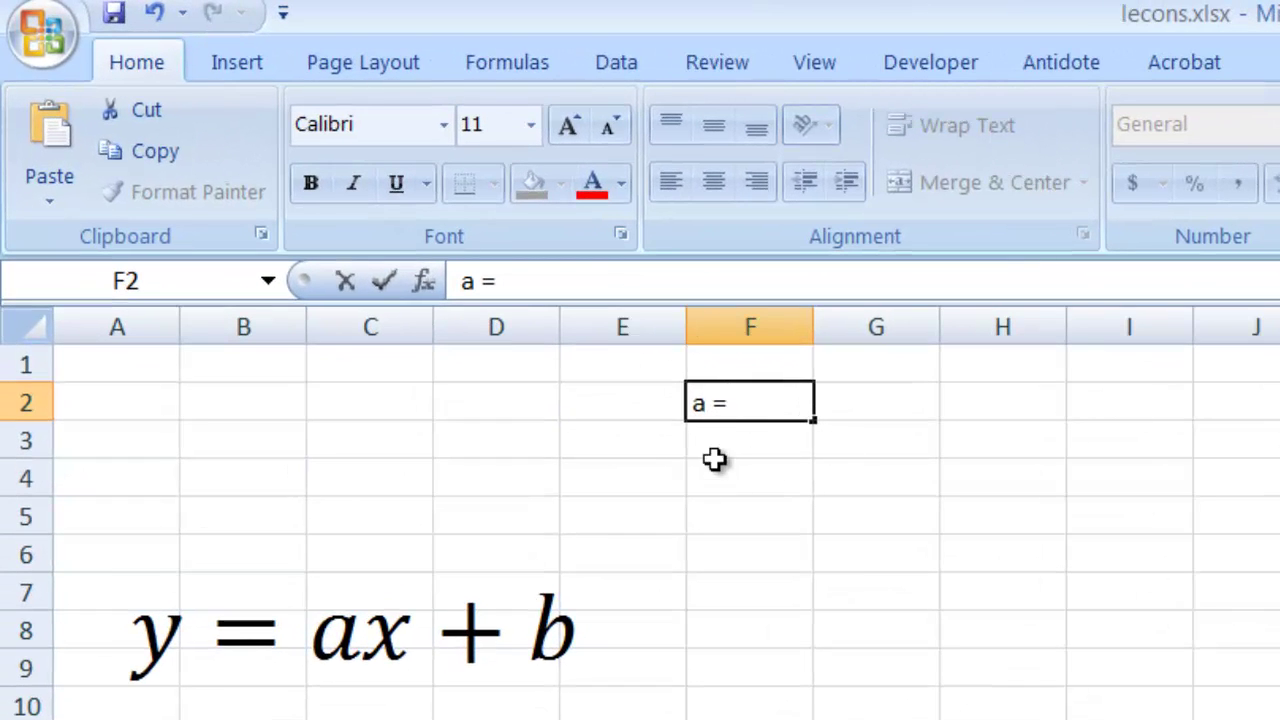
left_click(734, 444)
type("b =")
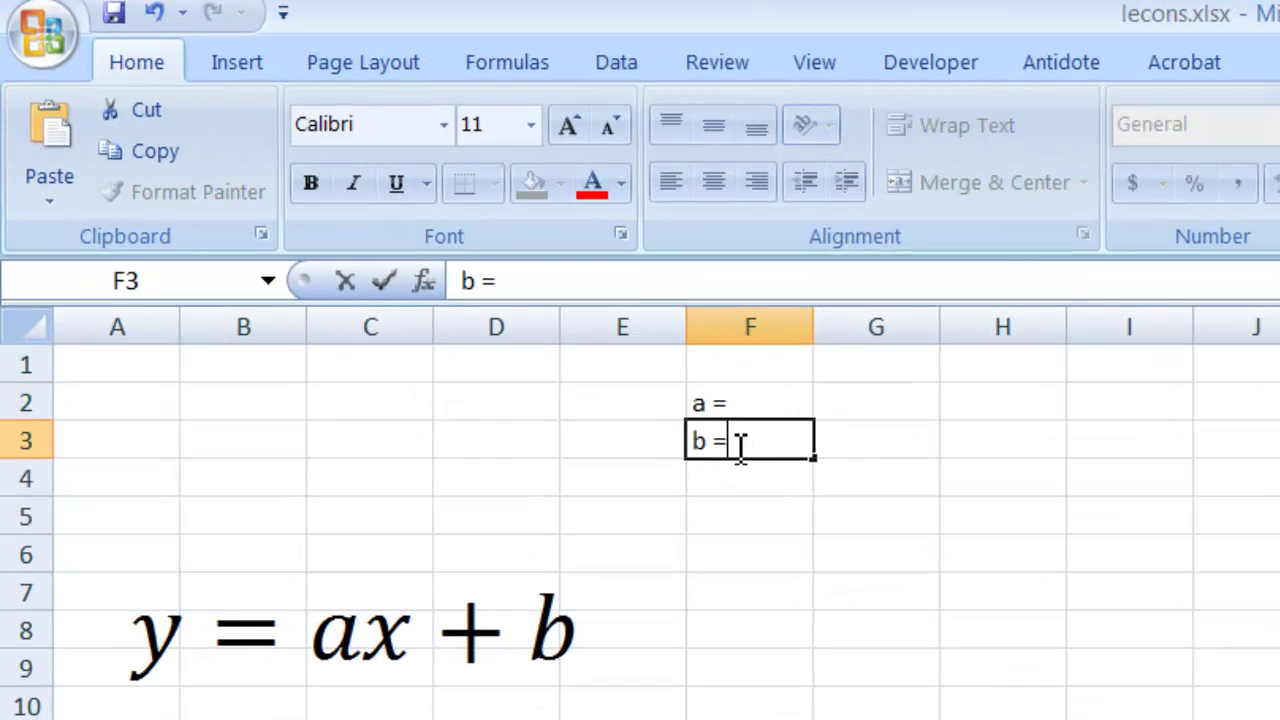
left_click(818, 676)
Step: Right-align the labels in F2:F3 and set the font size of F2:G3 to 18
left_click_drag(716, 402, 730, 440)
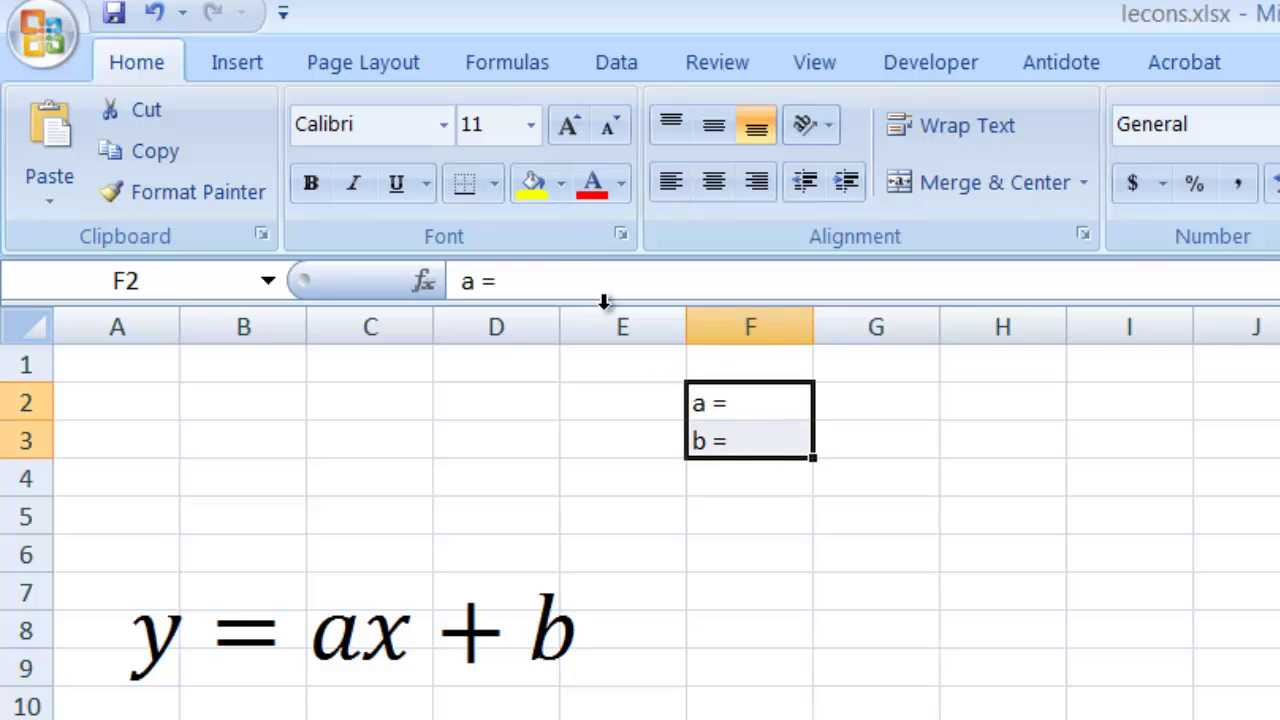
left_click(757, 181)
left_click_drag(766, 411, 900, 433)
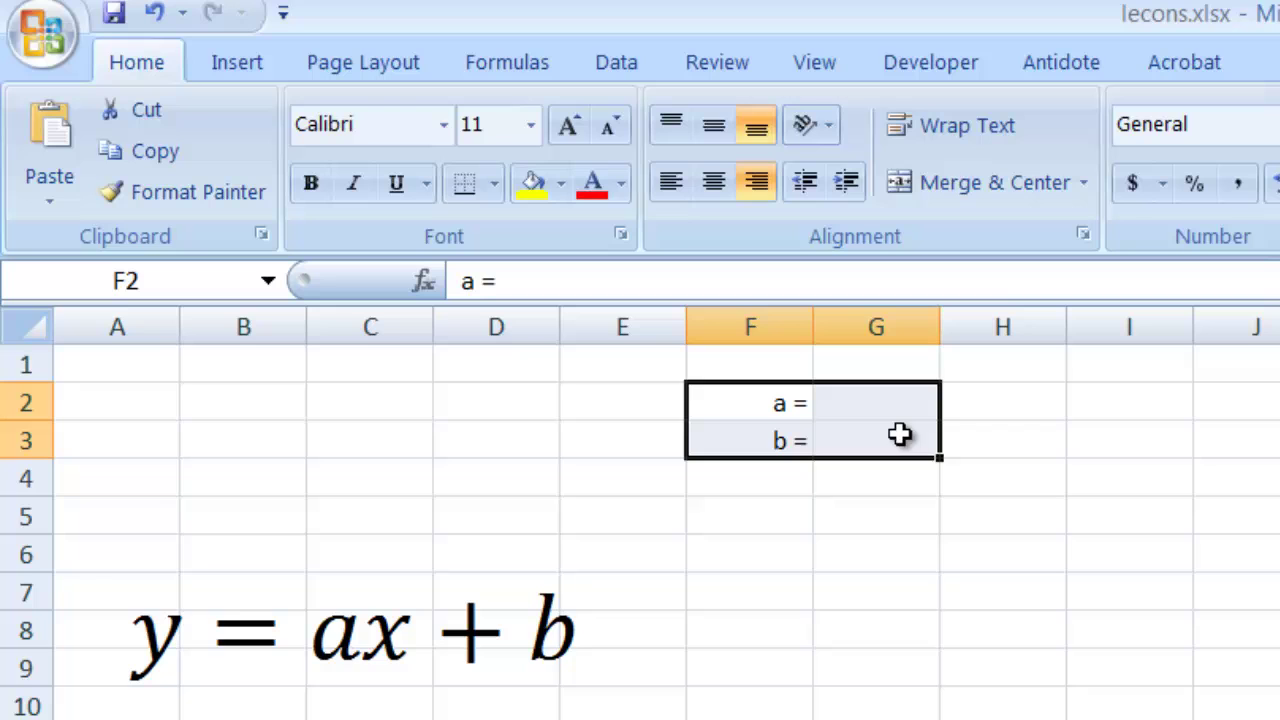
left_click(533, 126)
left_click(475, 401)
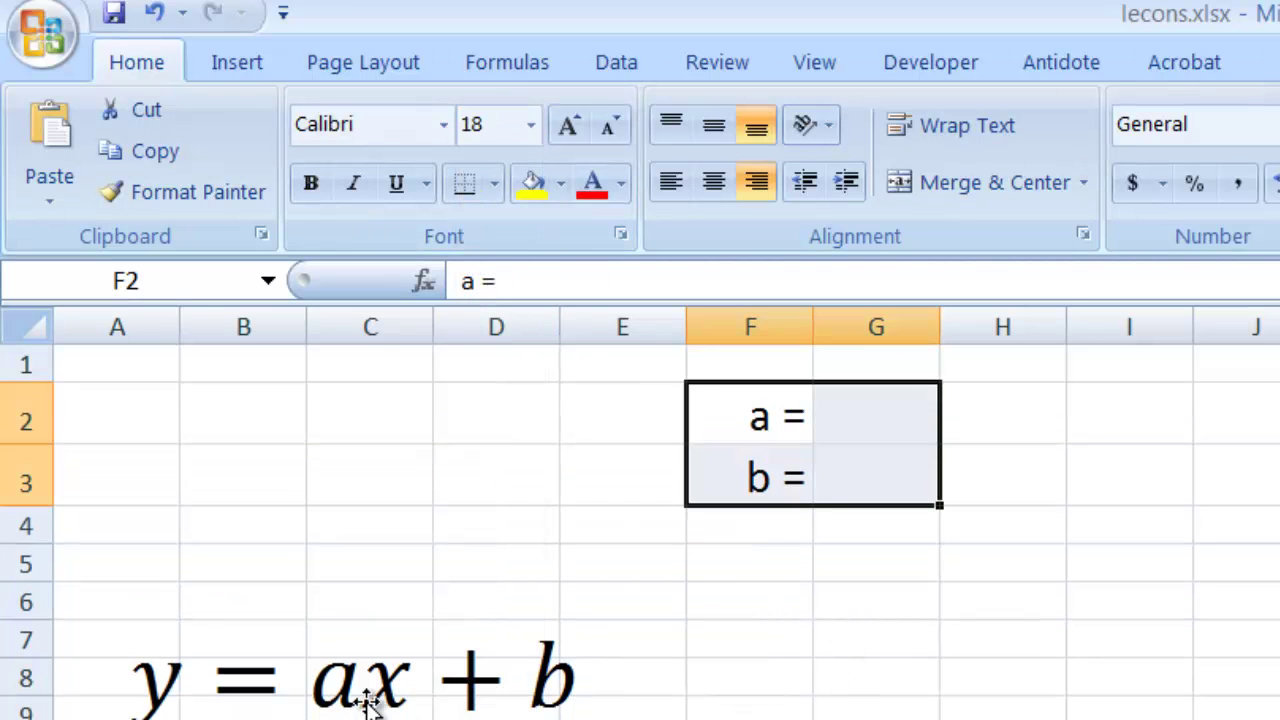
Step: Move the equation picture up to rows 2 and 3, beside the a and b labels
left_click(379, 621)
left_click_drag(379, 621, 386, 440)
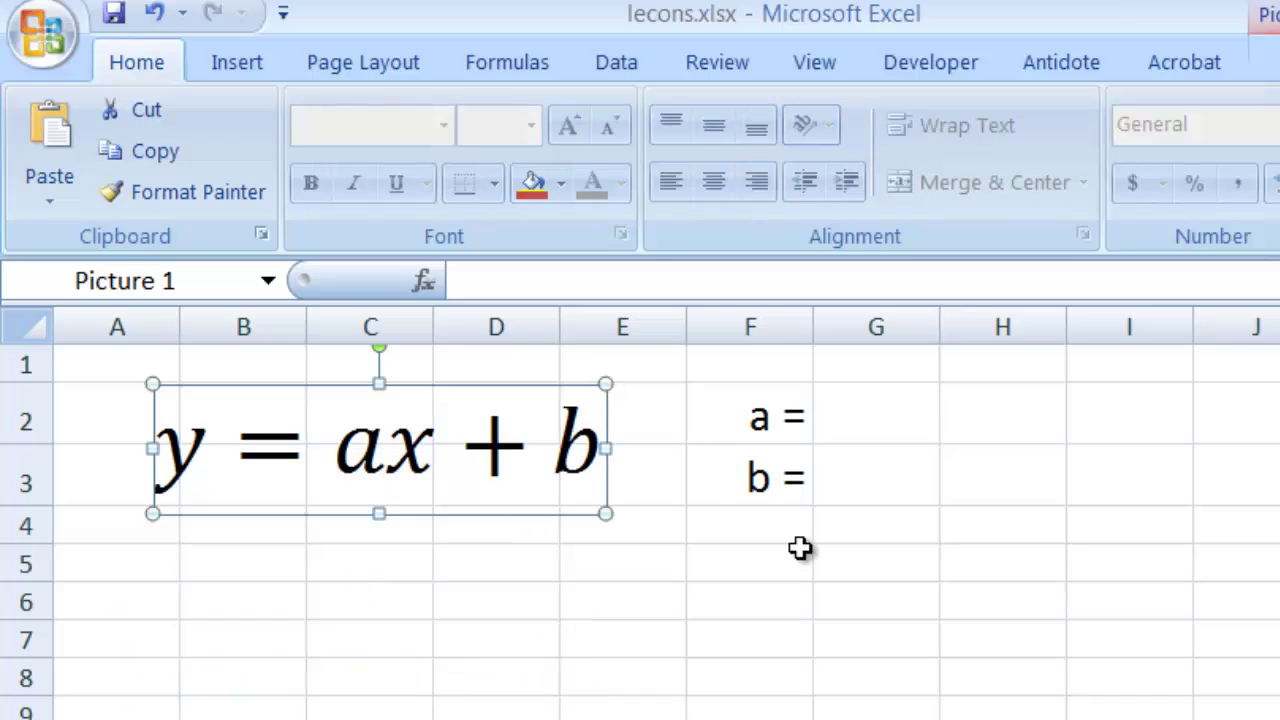
left_click(1000, 600)
Step: Enter 2 for a in G2 and 5 for b in G3, and centre both values in their cells
left_click(871, 411)
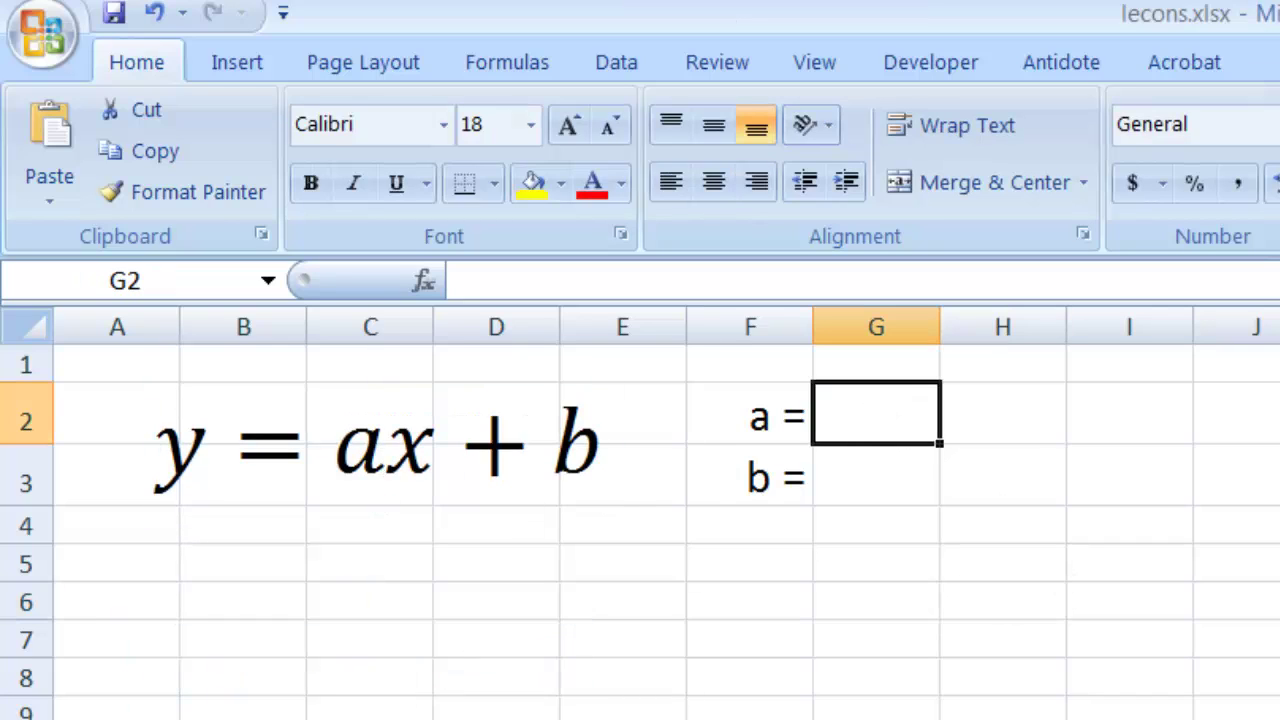
type("2")
left_click(906, 471)
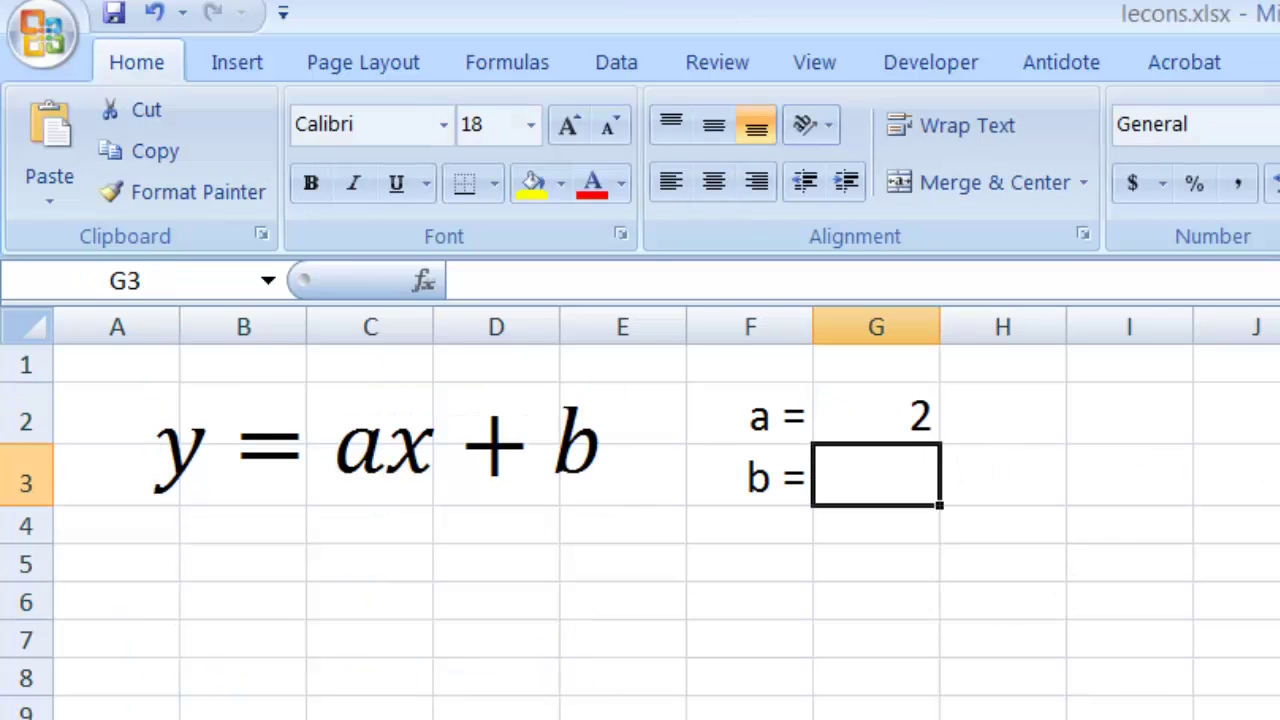
type("5")
key("Return")
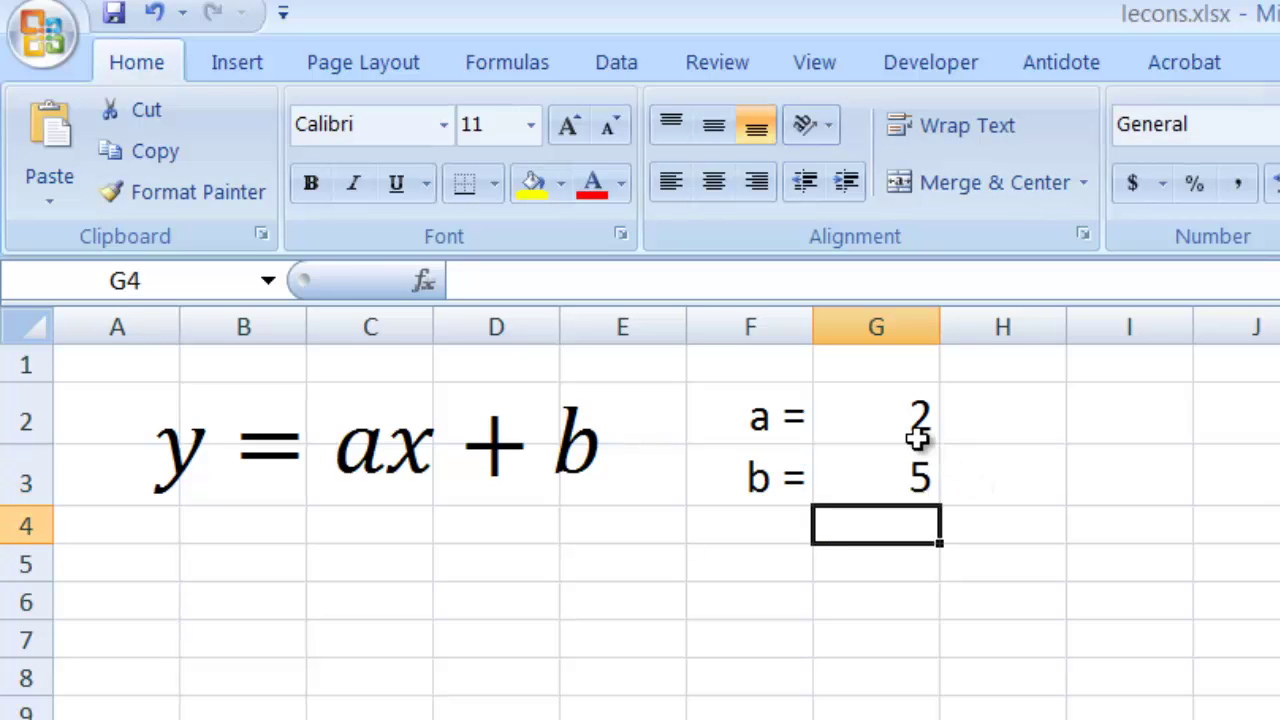
left_click_drag(902, 410, 880, 478)
left_click(714, 183)
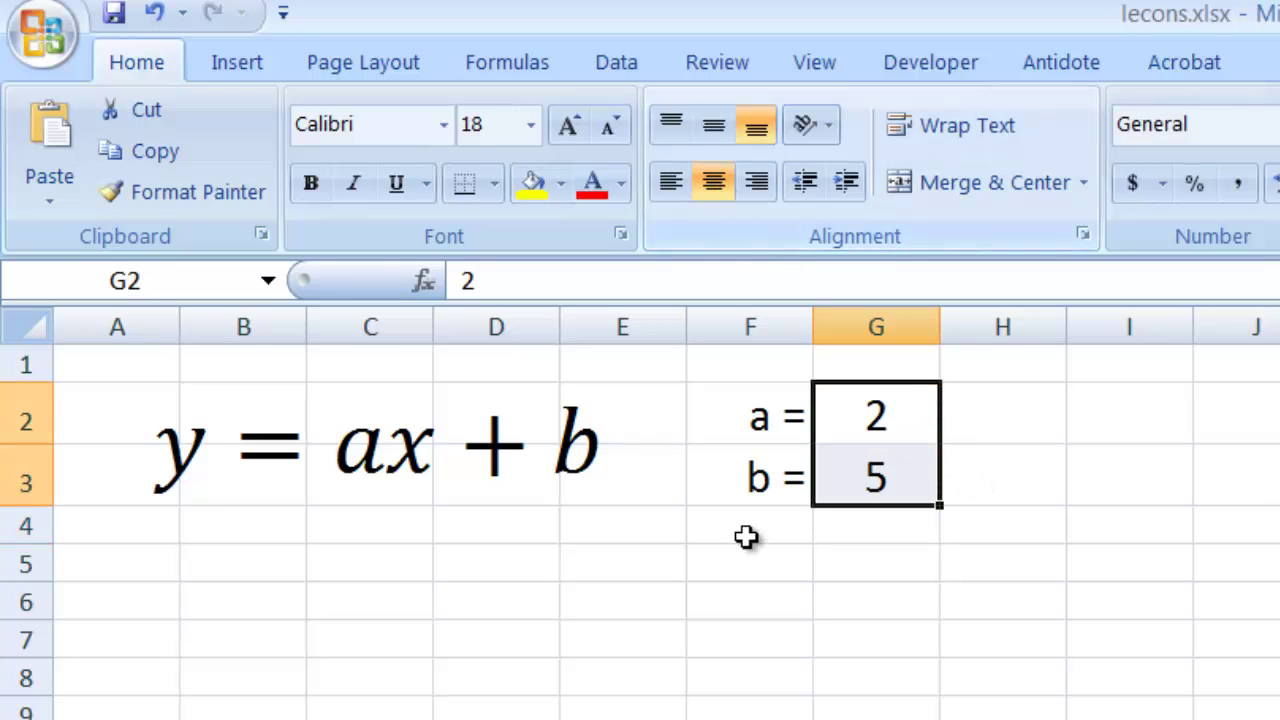
left_click(786, 699)
Step: Enter the table headings x in cell B7 and y in cell C7
left_click(227, 636)
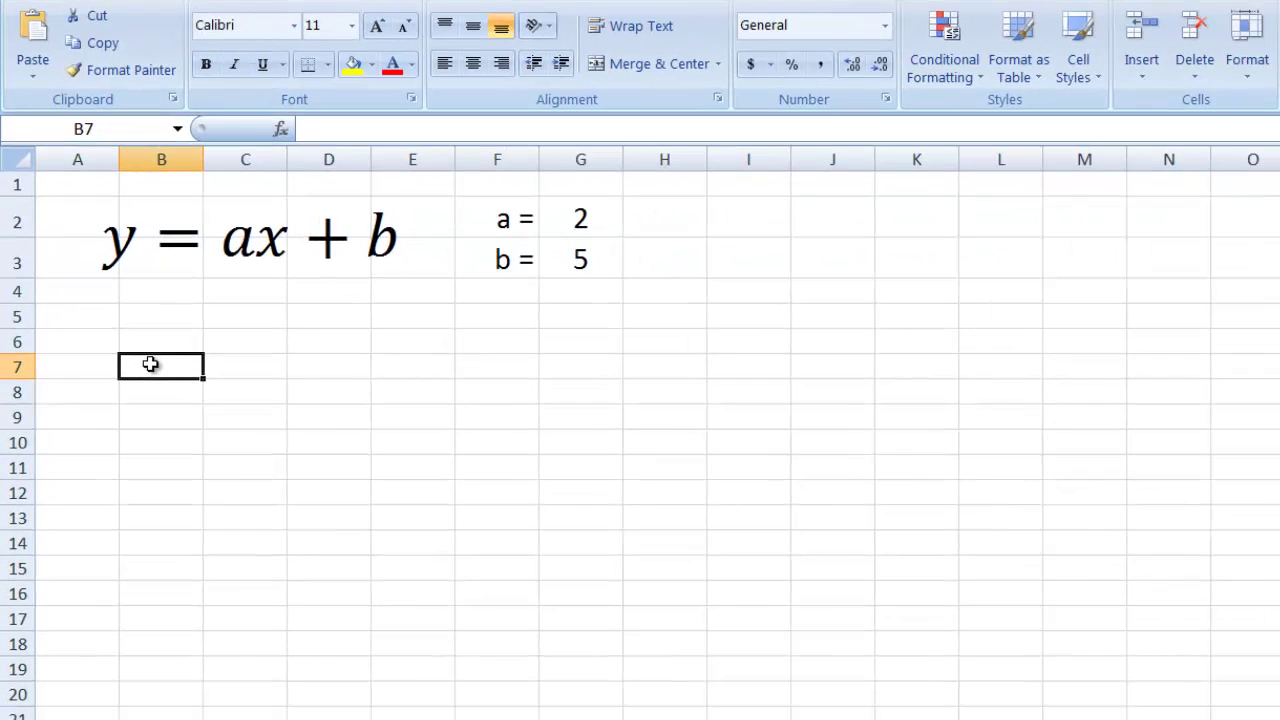
type("x")
left_click(291, 466)
type("y")
left_click(400, 457)
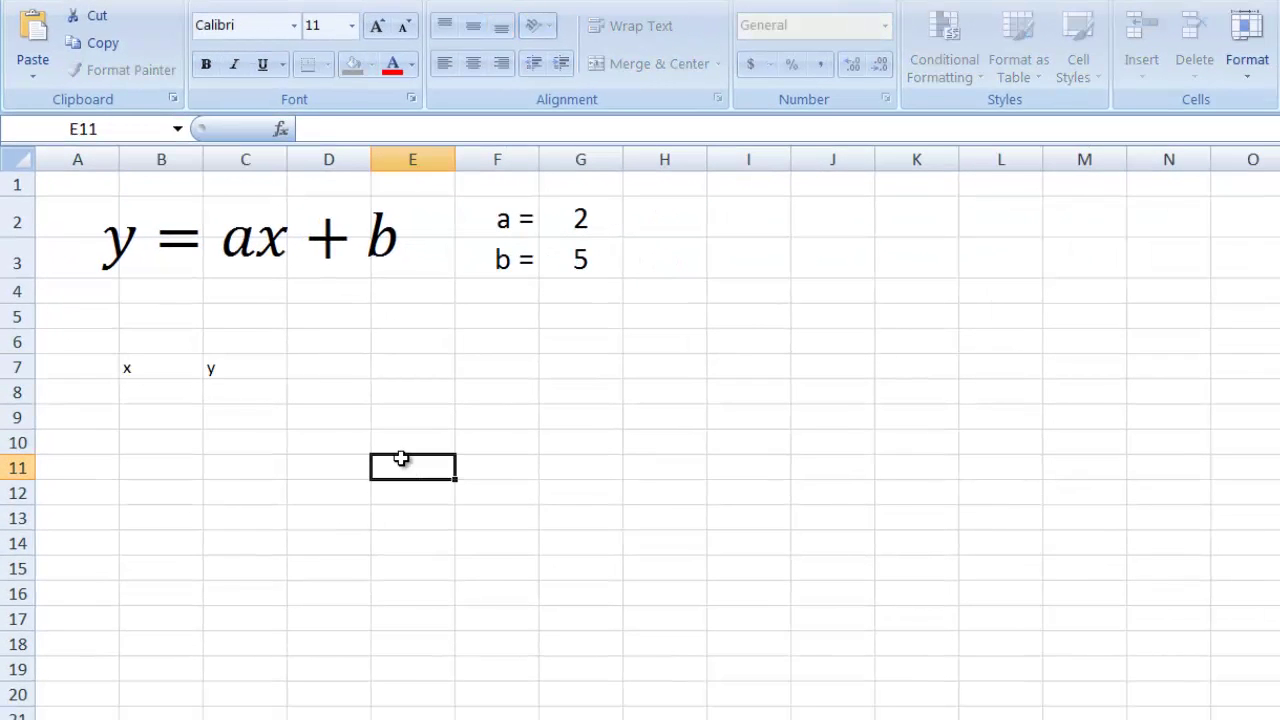
Step: Centre the x and y headings in B7:C7 and give both cells a thick bottom border
left_click_drag(163, 367, 225, 367)
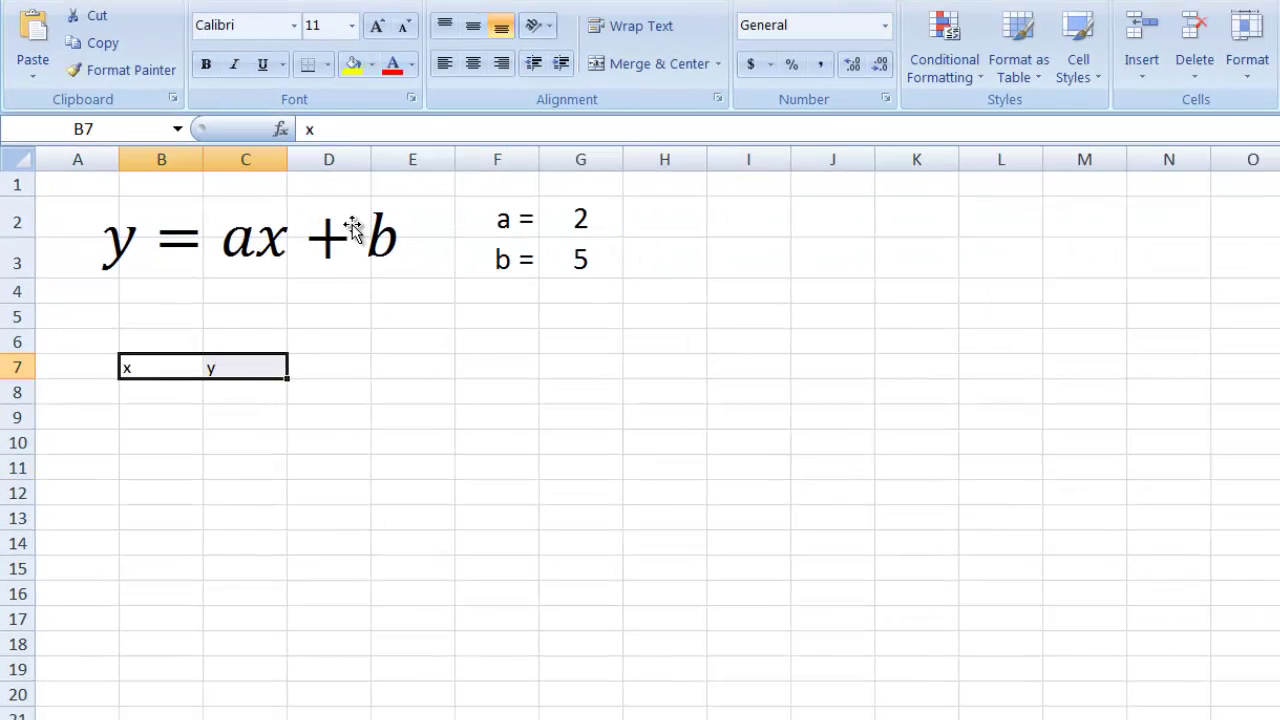
left_click(474, 64)
left_click(328, 66)
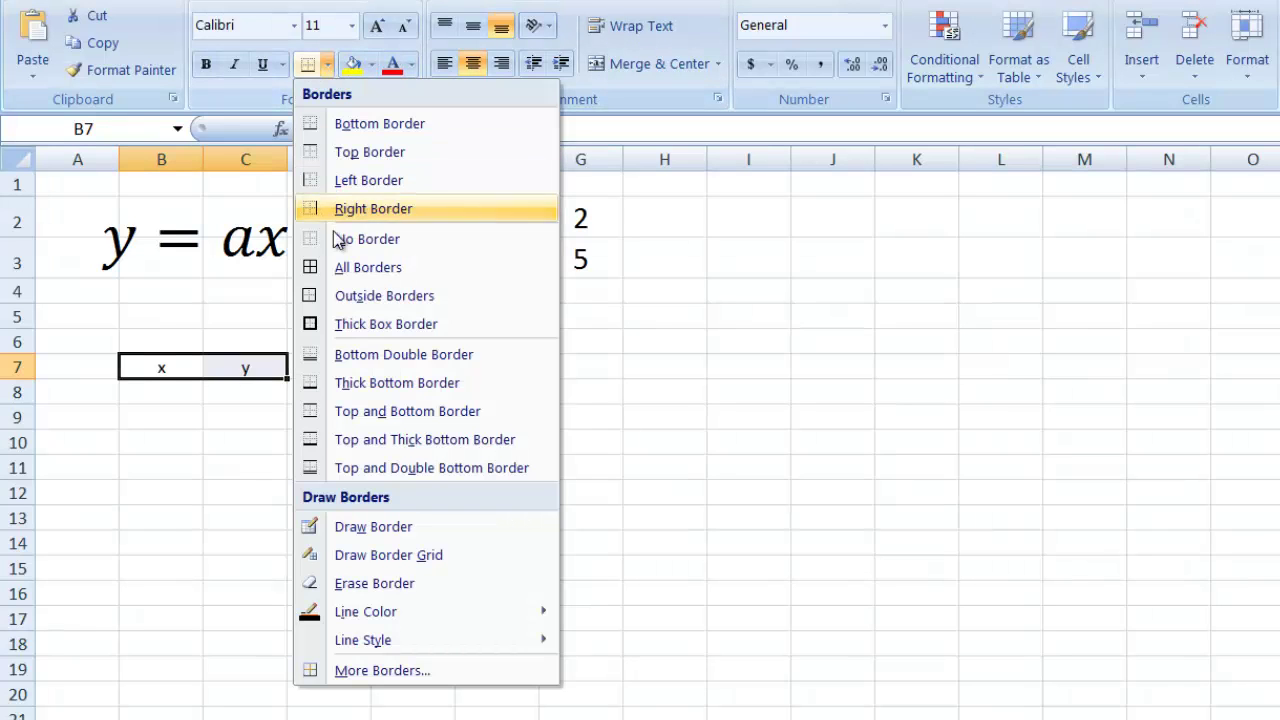
left_click(362, 384)
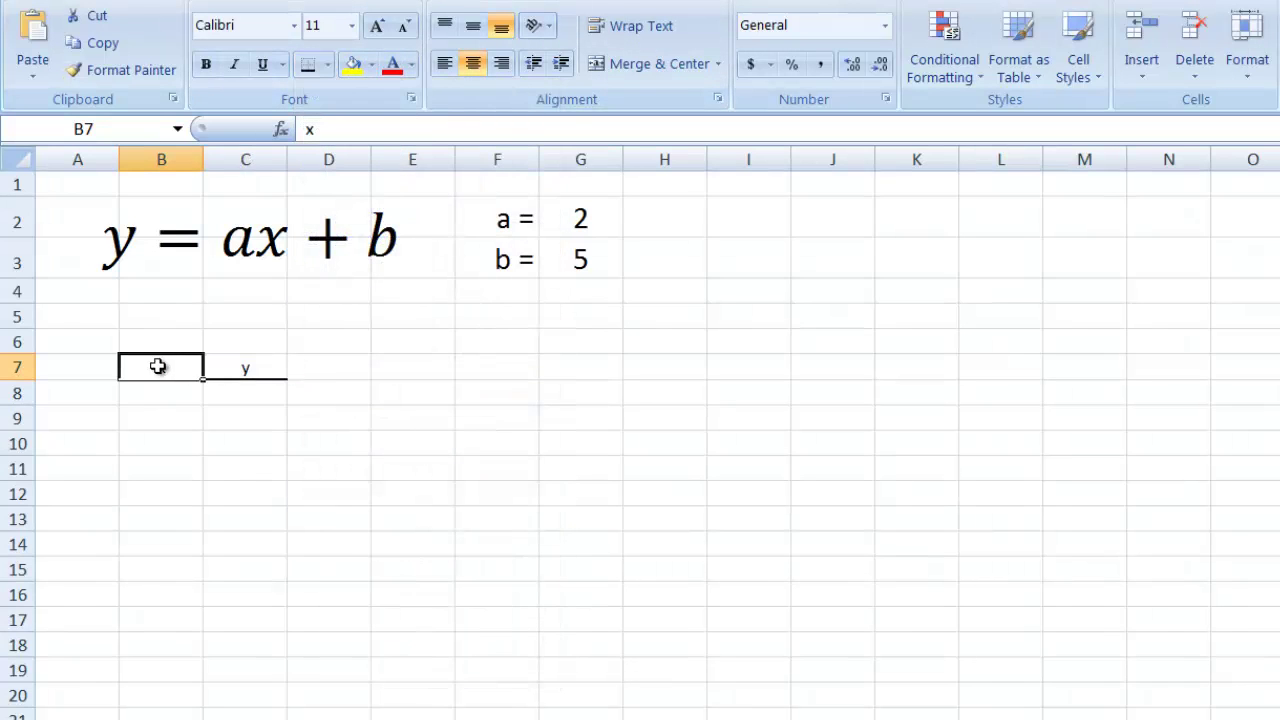
Step: Add a right border to the x column from B7 to B21 to separate it from the y column
left_click_drag(181, 369, 177, 697)
left_click(328, 64)
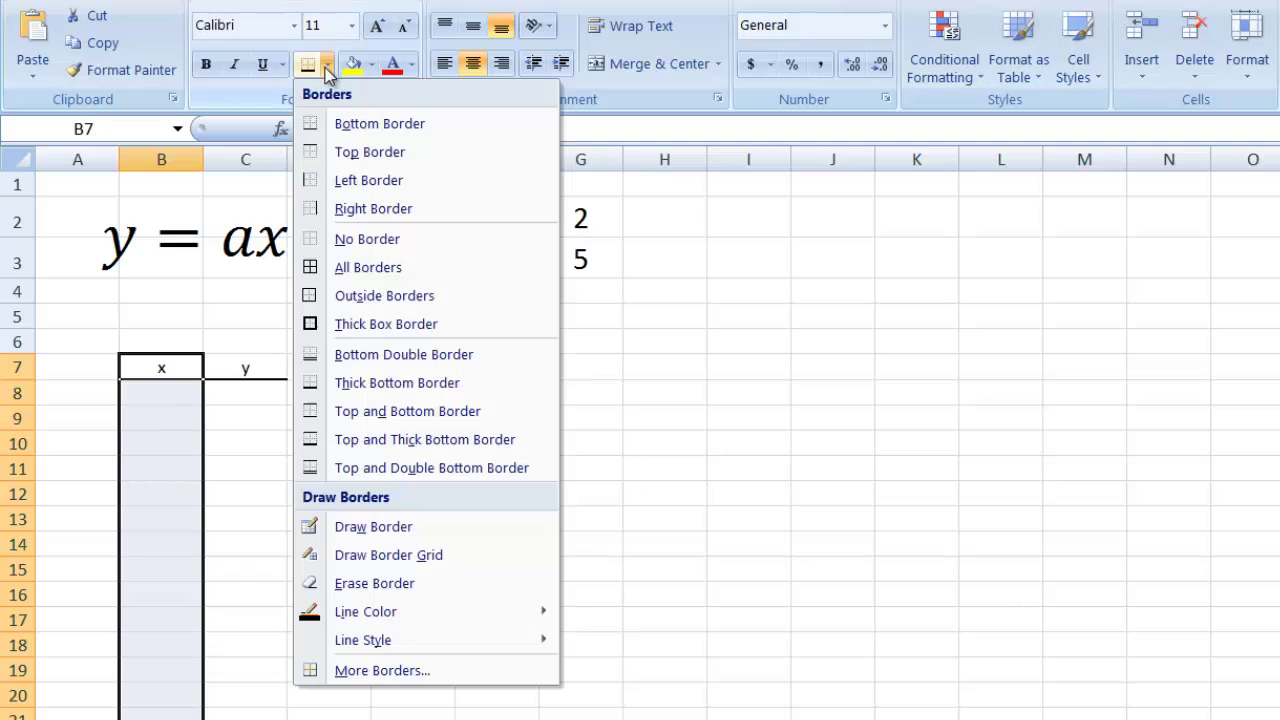
left_click(330, 206)
left_click(538, 568)
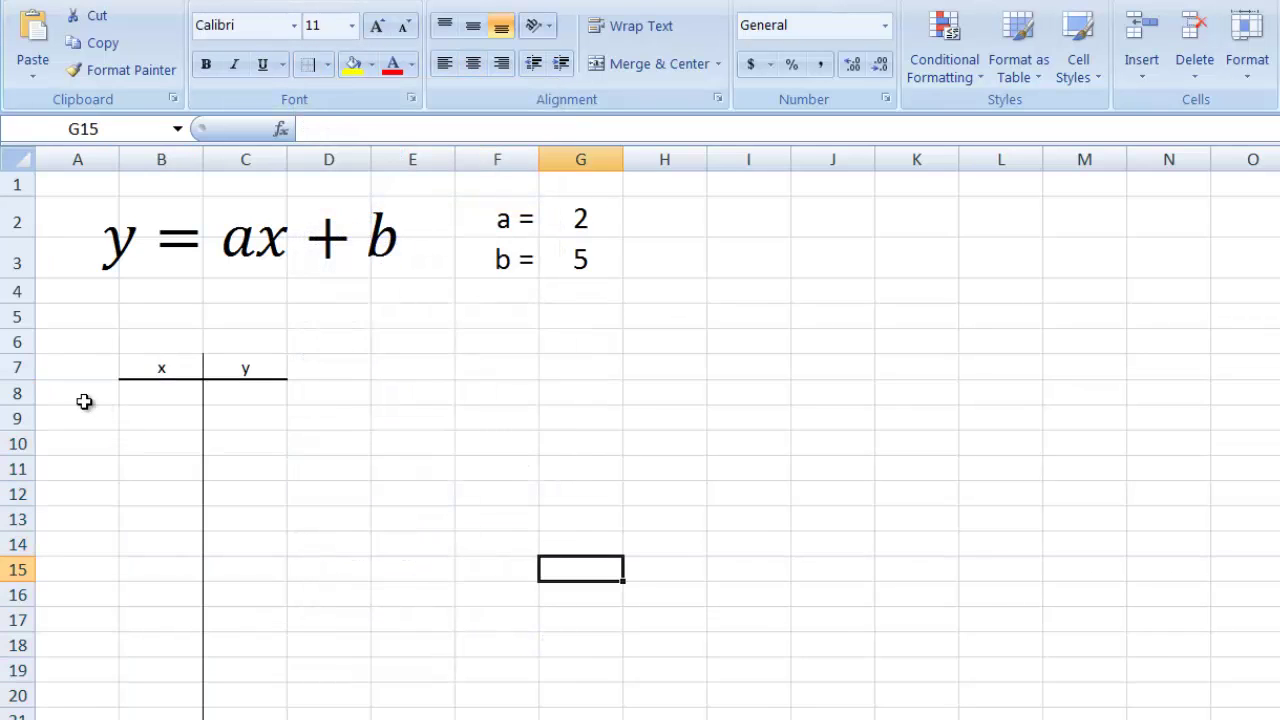
Step: Enter -12 as the first x value in B8 and the formula =B8+2 in B9
left_click(131, 396)
type("-12")
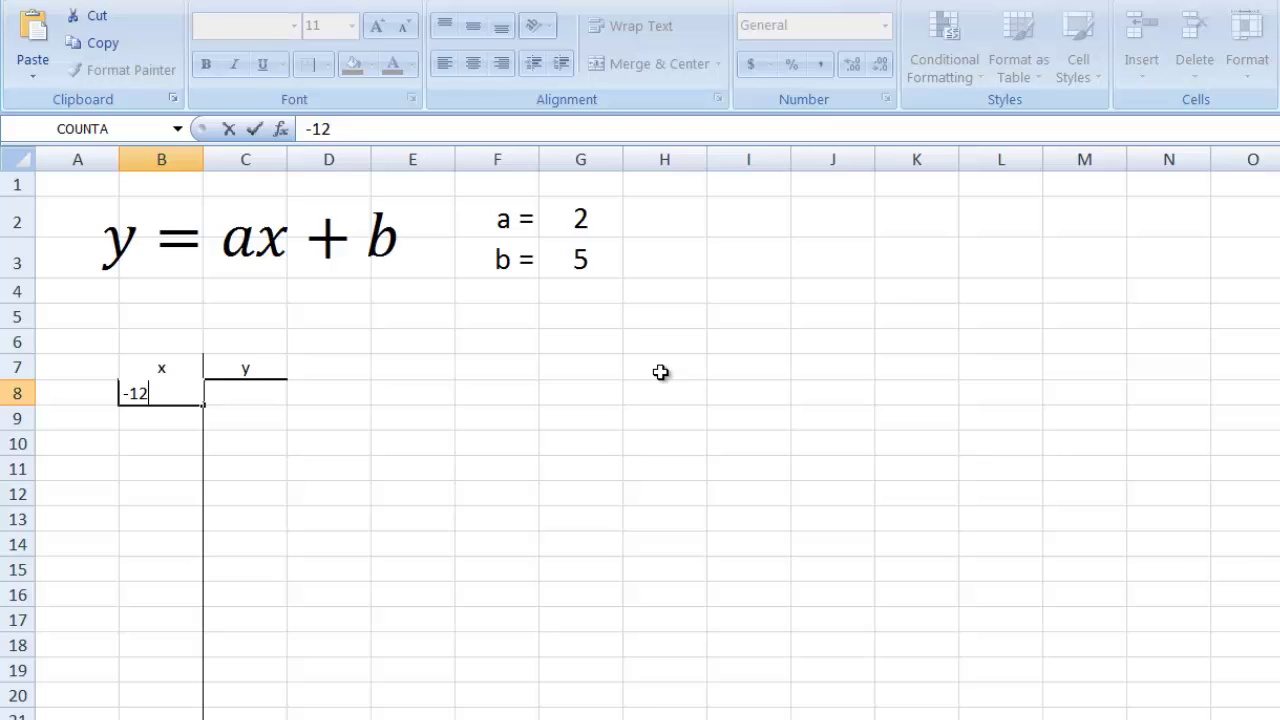
key("Return")
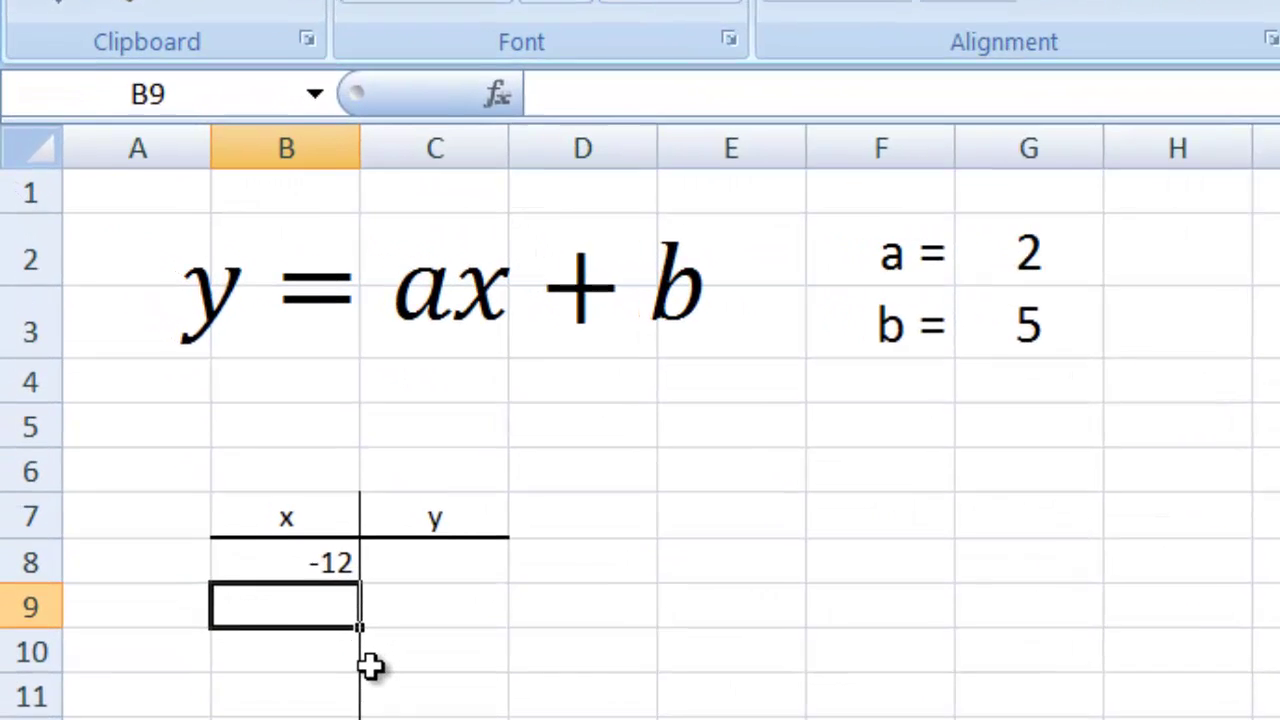
type("=")
left_click(334, 586)
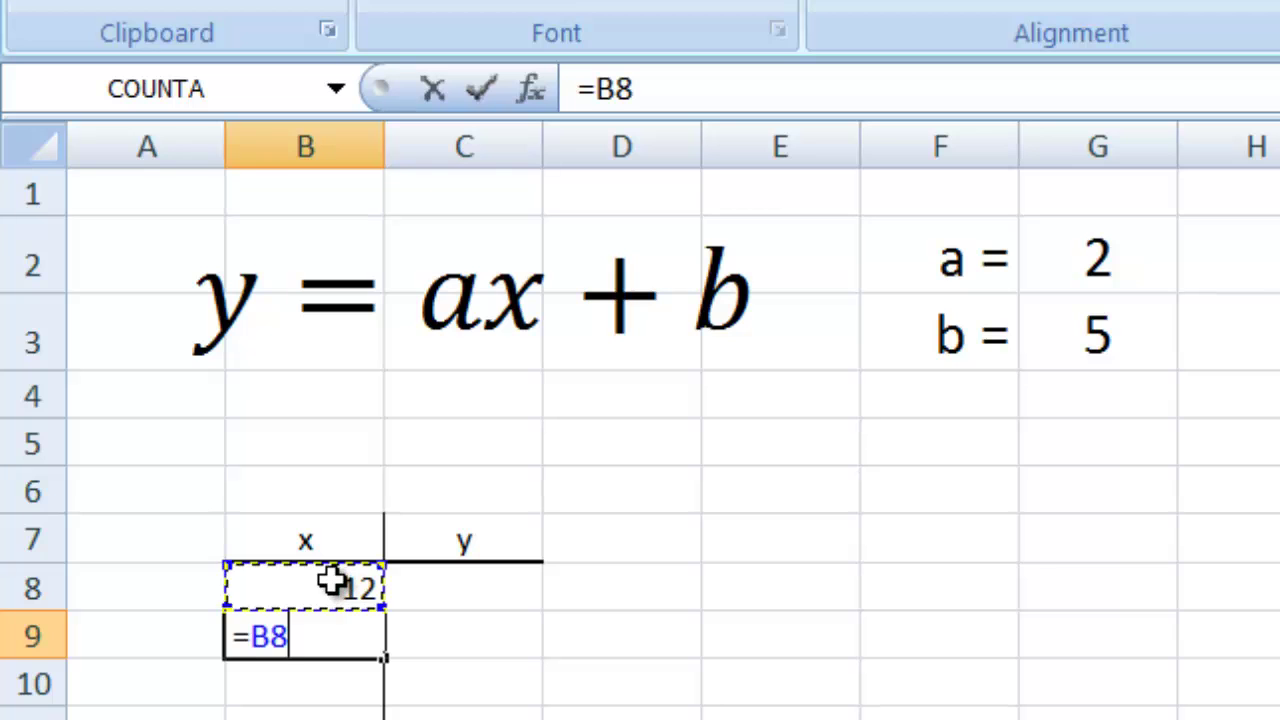
type("+2")
key("Return")
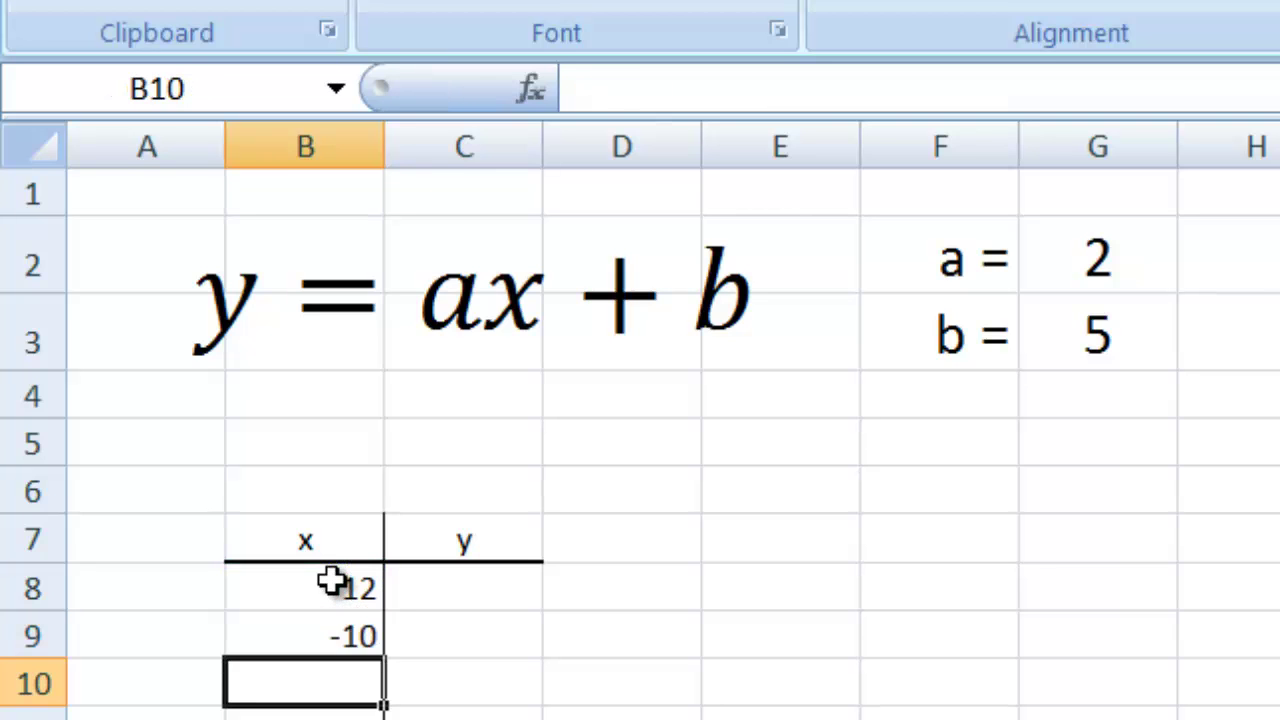
Step: Fill the B9 formula down the x column and clear the surplus values from B21 downwards, ending the series at 12
key("Up")
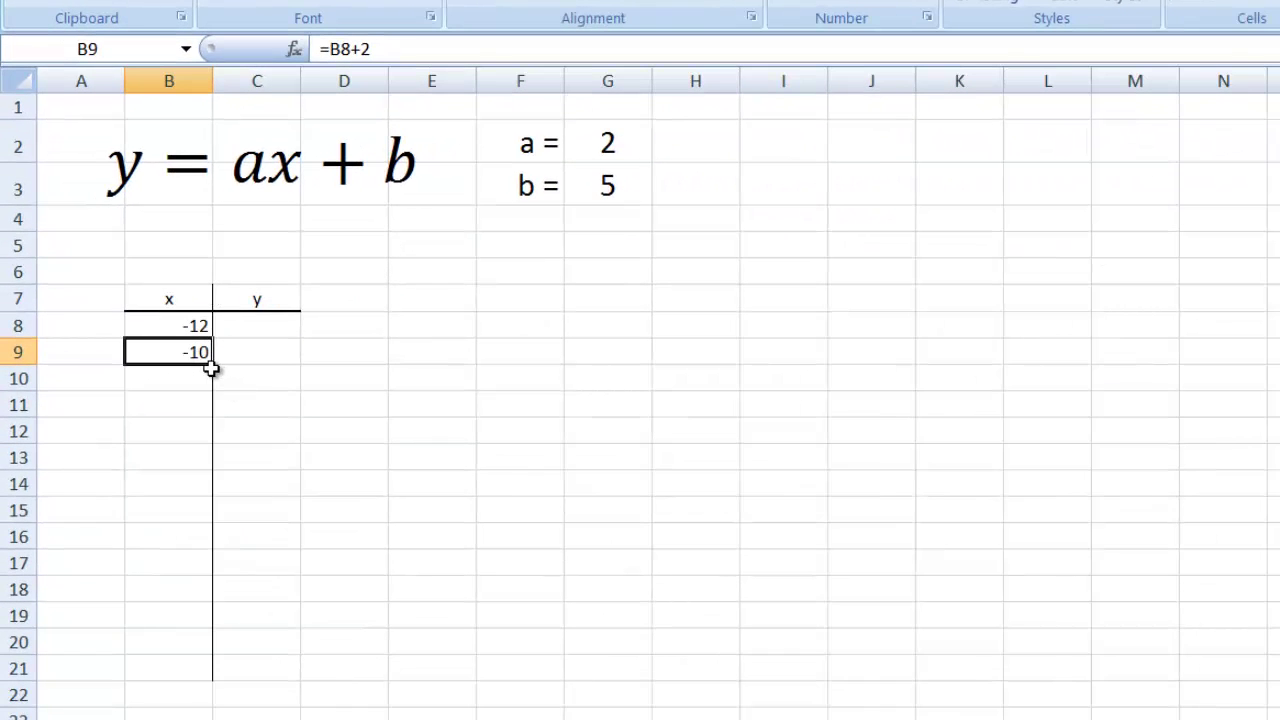
left_click_drag(213, 368, 213, 716)
left_click(341, 697)
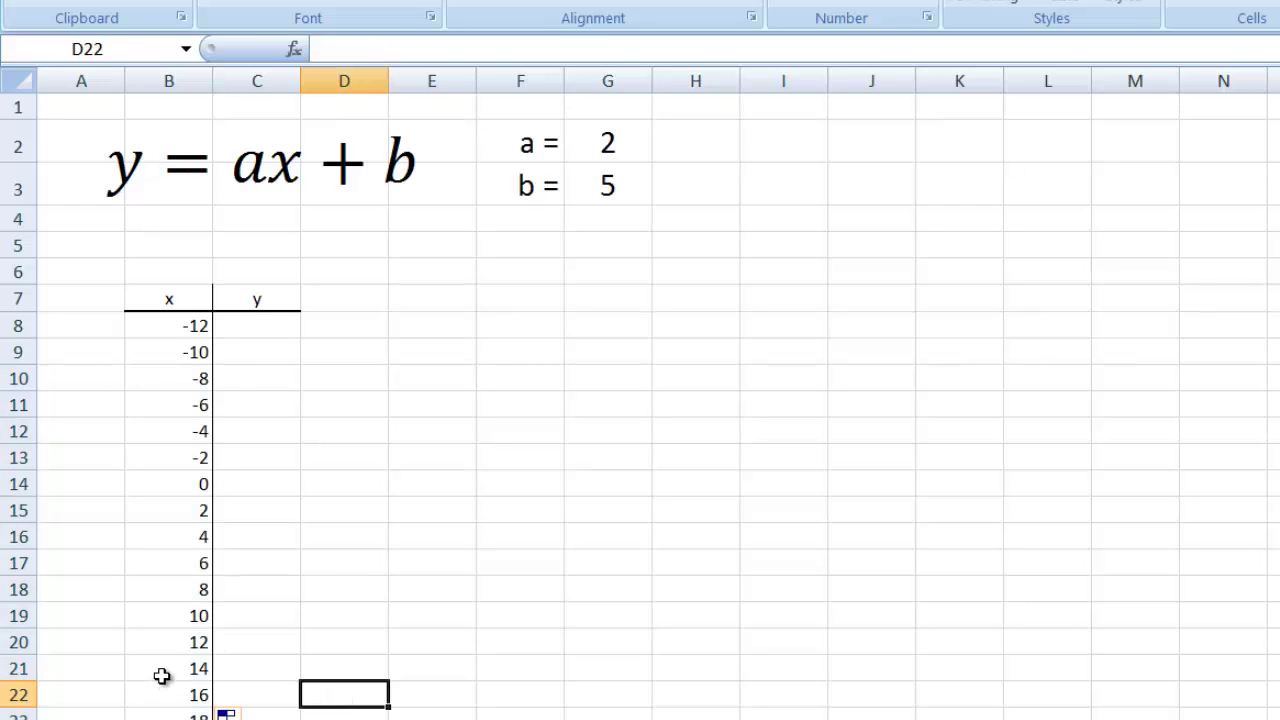
left_click_drag(161, 676, 165, 709)
key("Delete")
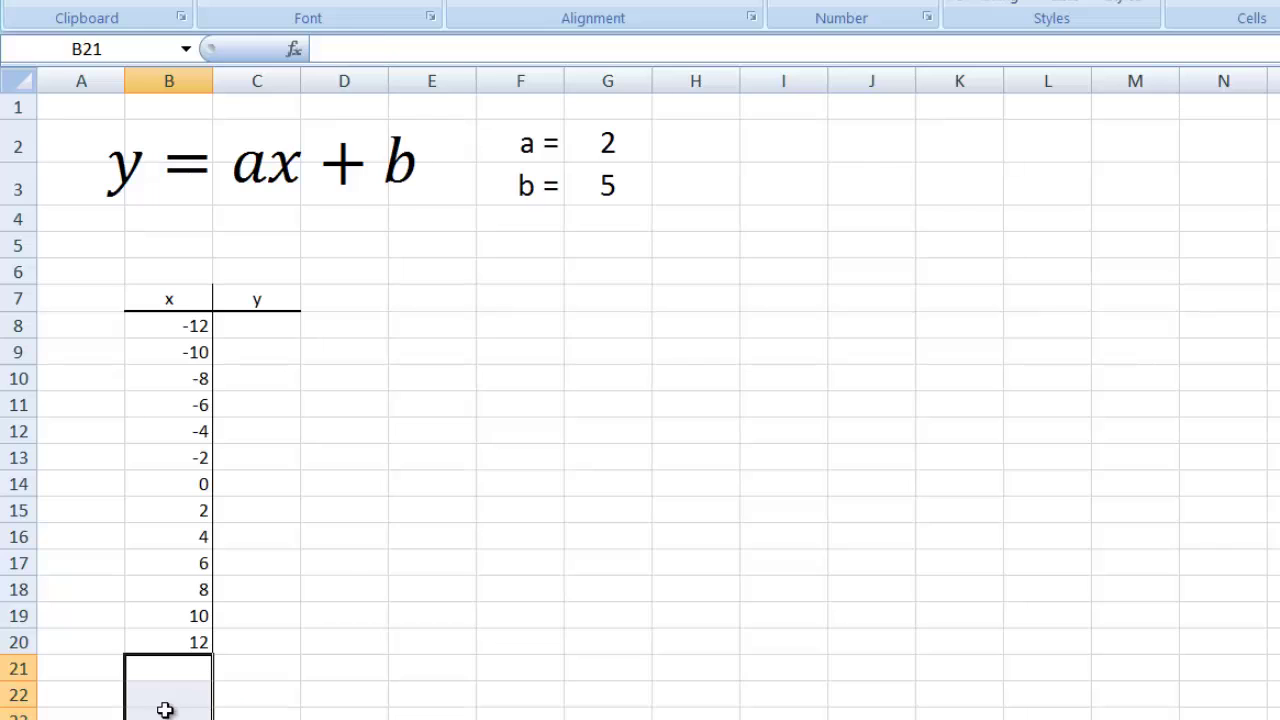
left_click(341, 613)
Step: Enter the formula = G2*B8 + G3 in C8 to calculate y for the first x value
left_click(259, 325)
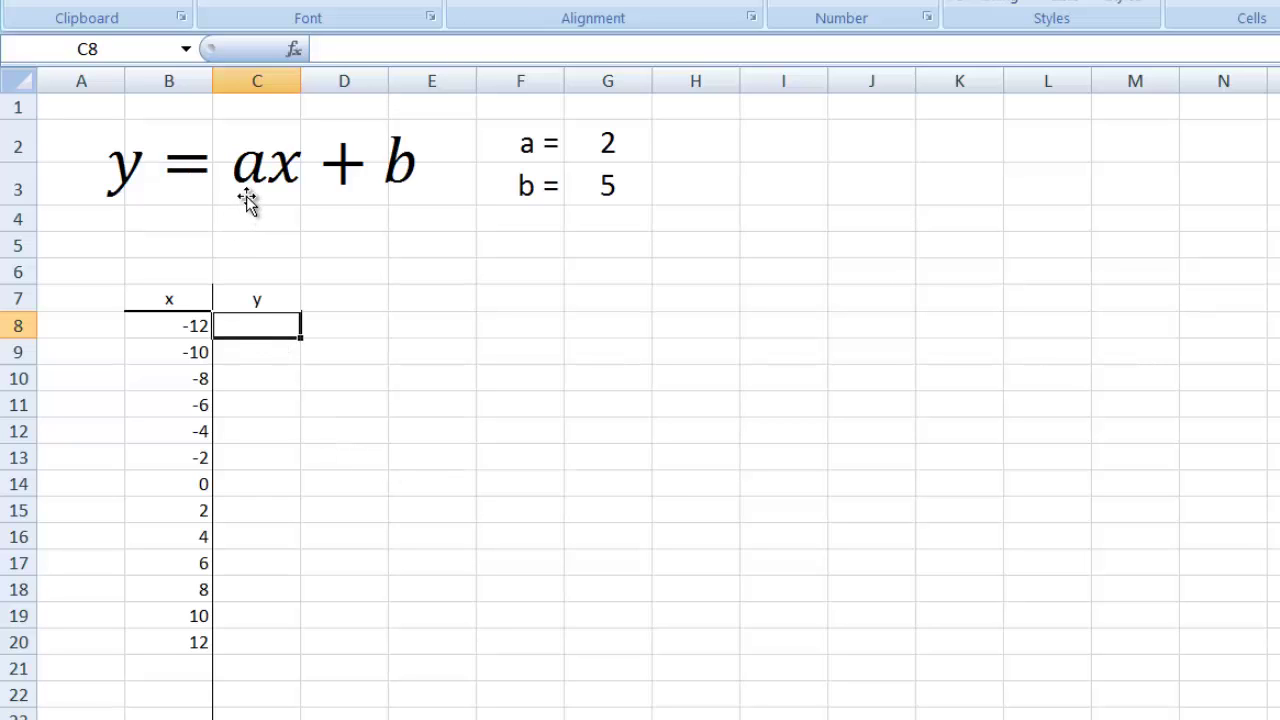
type("=")
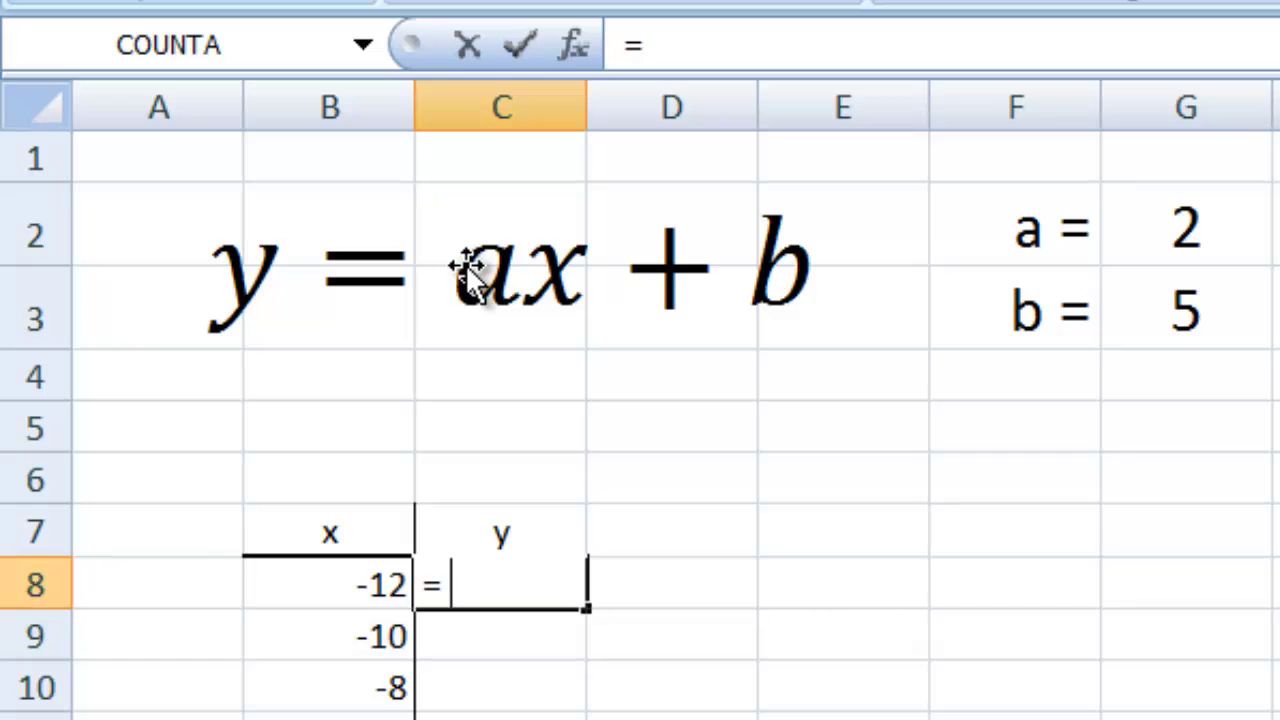
left_click(1175, 232)
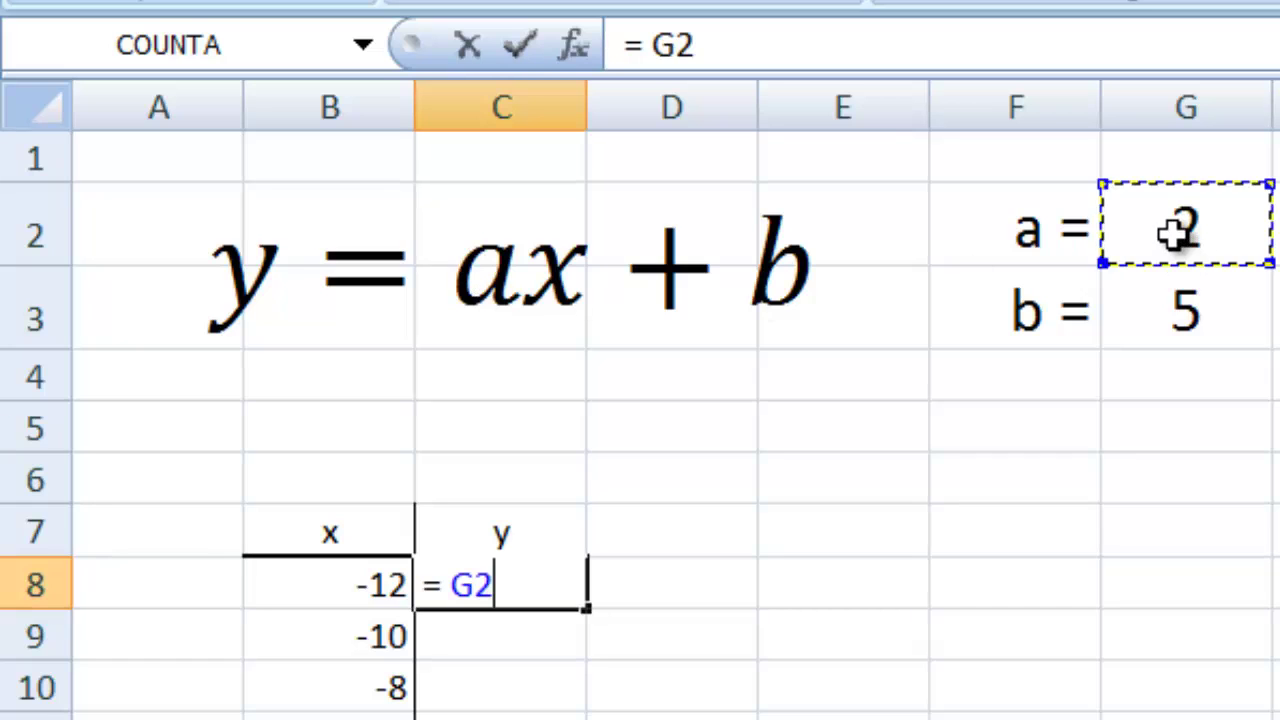
type("*")
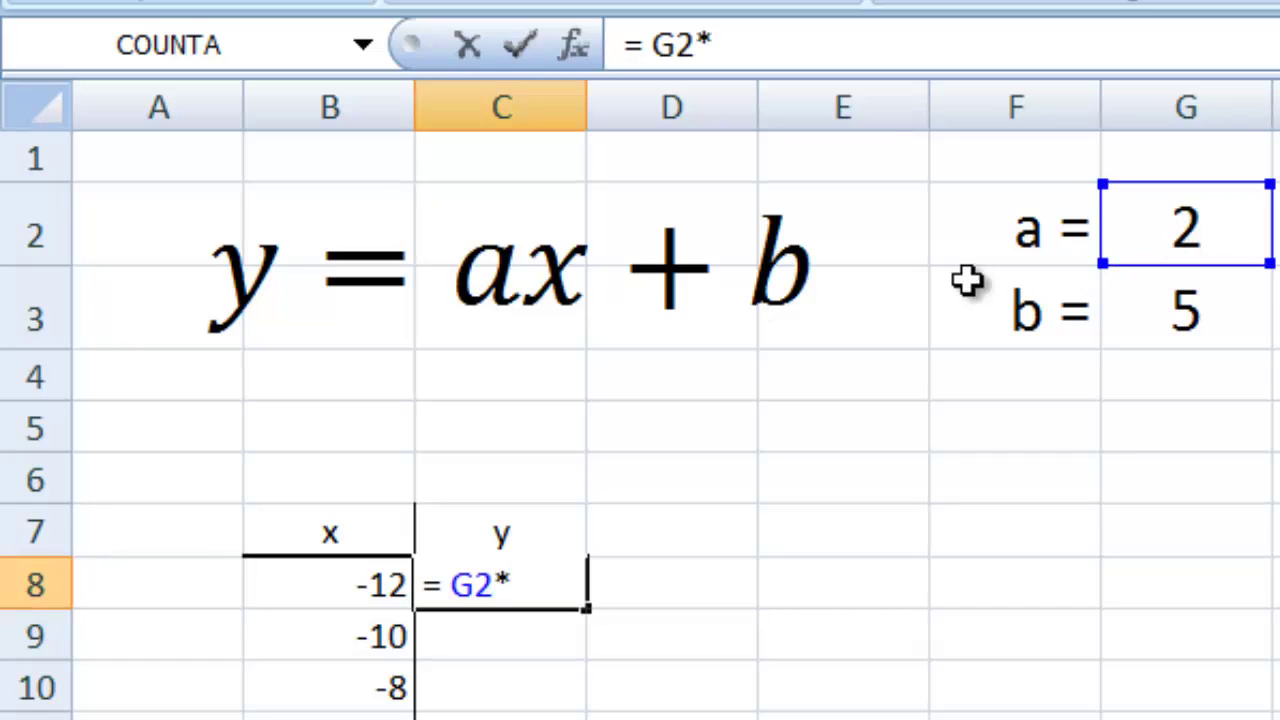
left_click(347, 594)
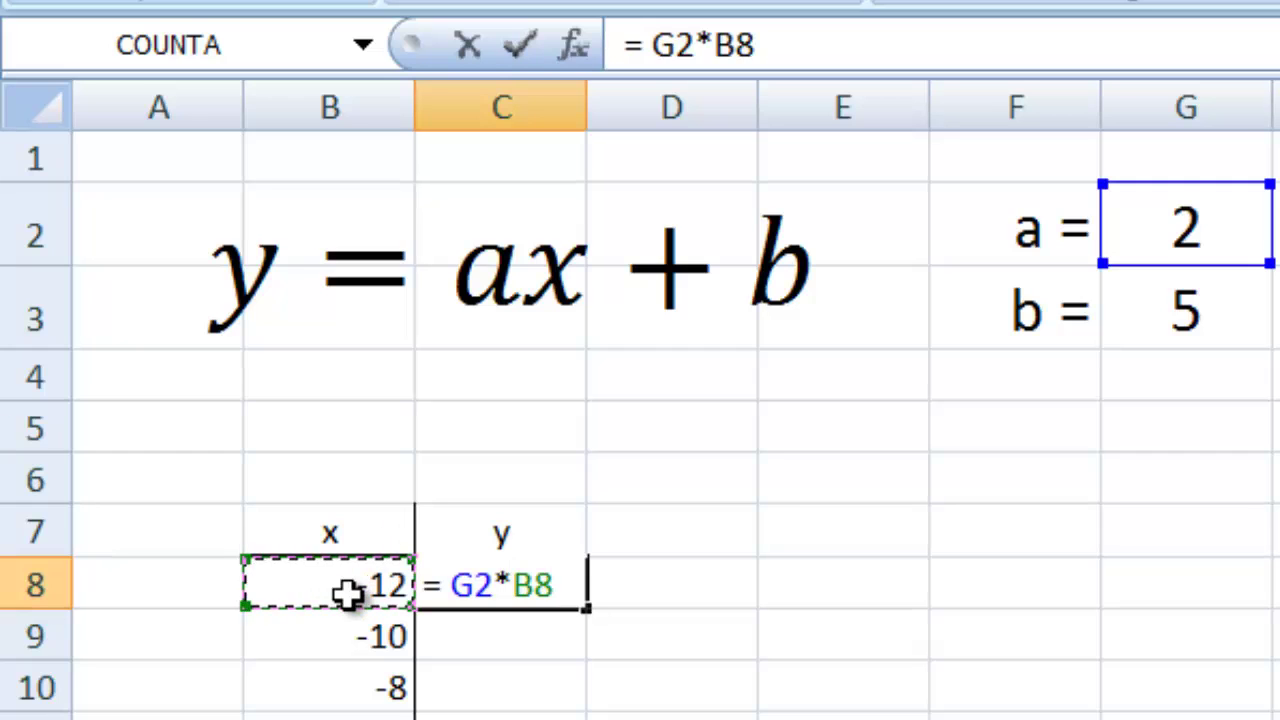
type("+")
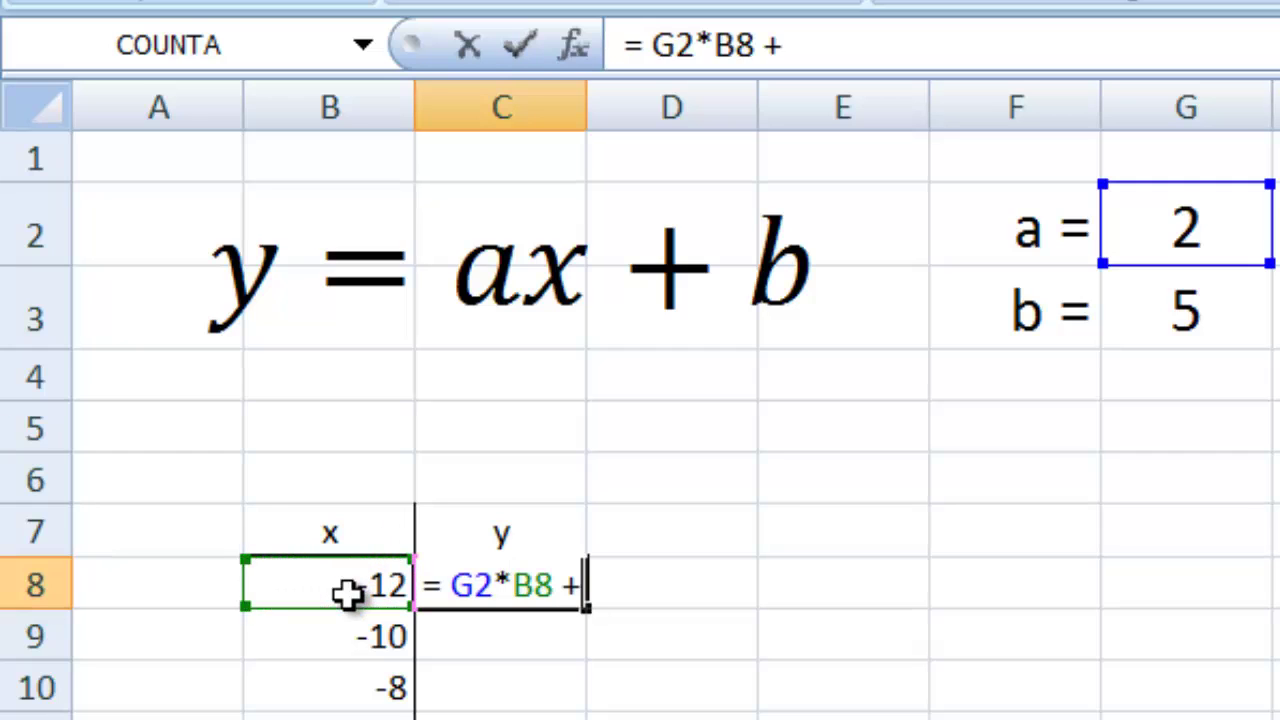
left_click(1188, 310)
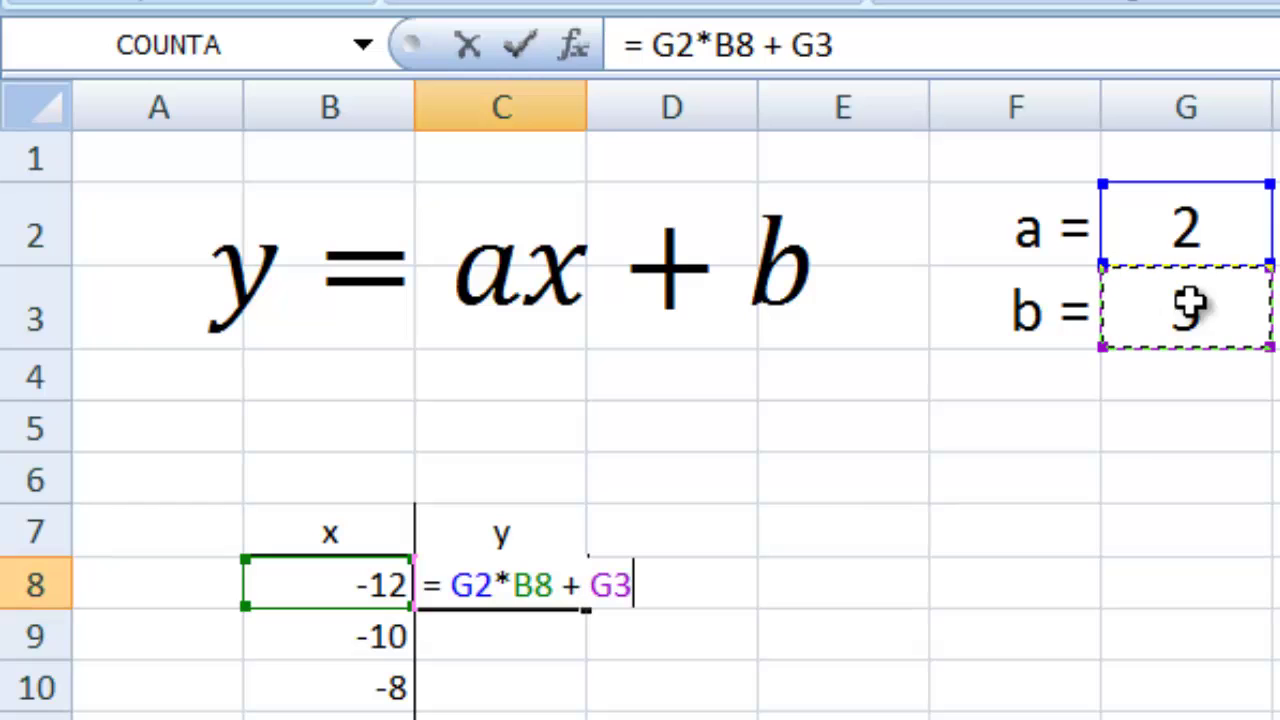
left_click(518, 44)
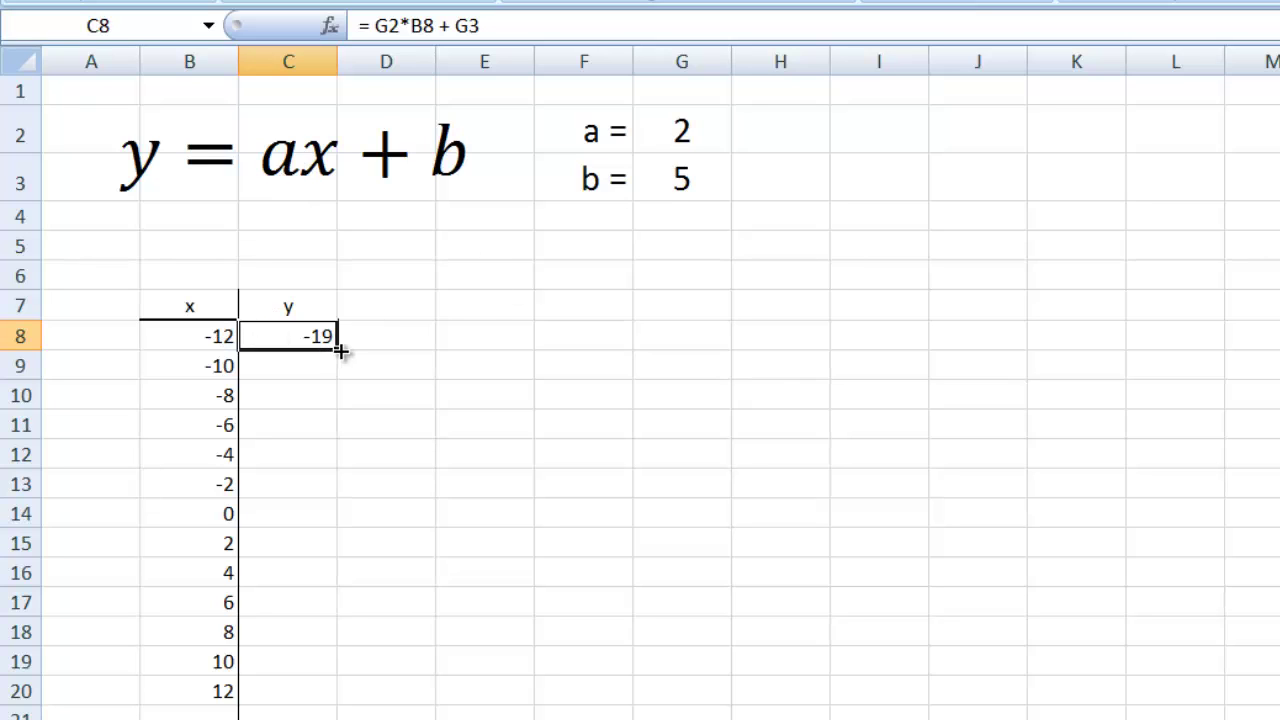
Step: Fill the C8 formula down to C20 and inspect the cell references in C8, C9 and C13
left_click_drag(340, 350, 346, 712)
left_click(651, 604)
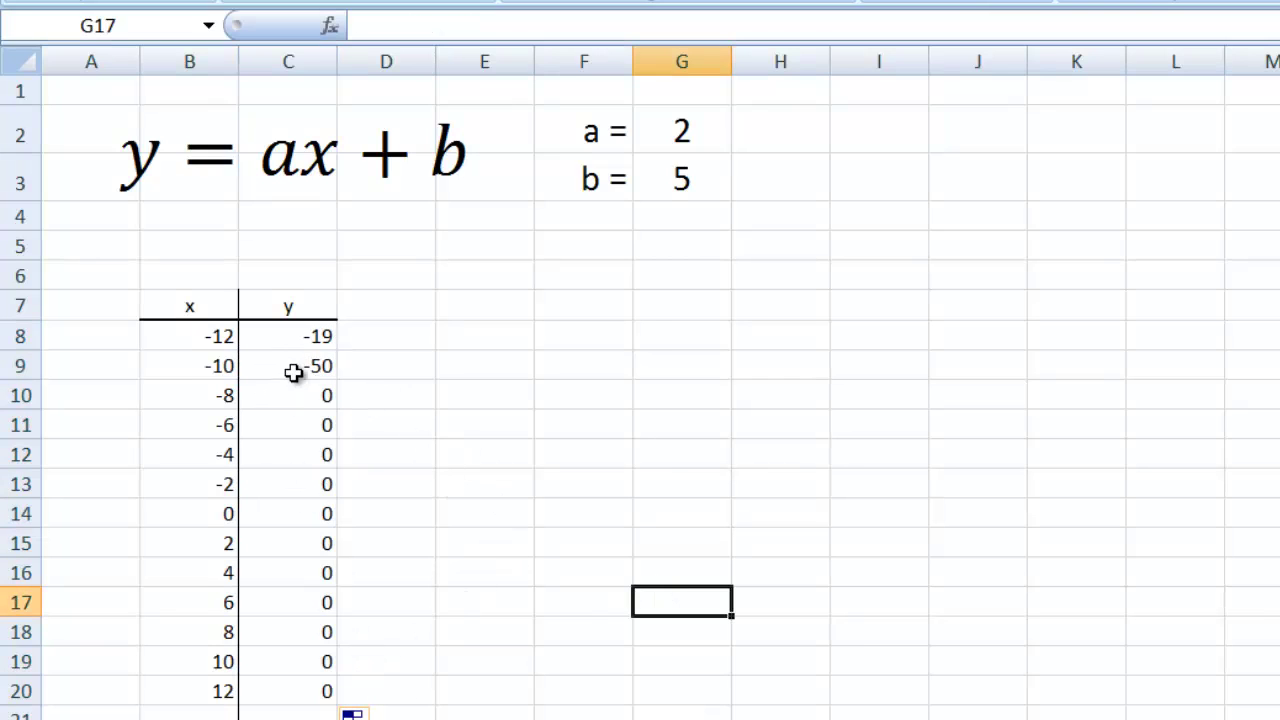
left_click(297, 338)
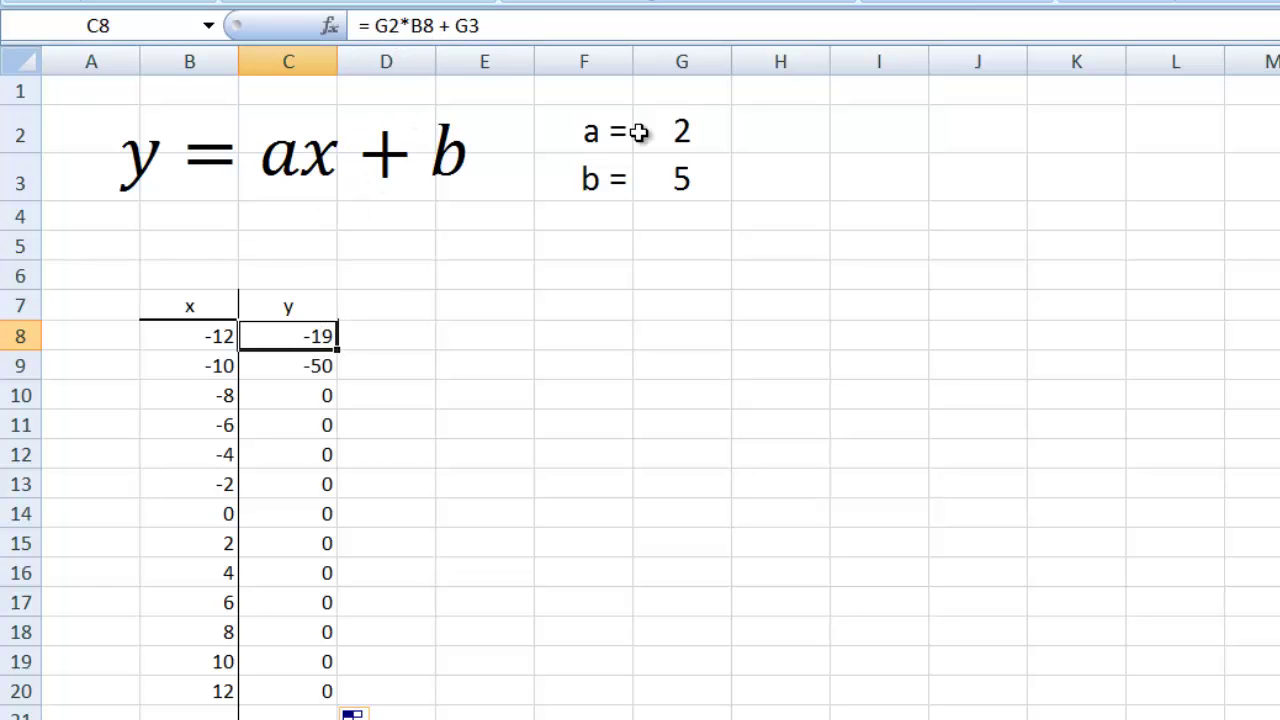
left_click(302, 366)
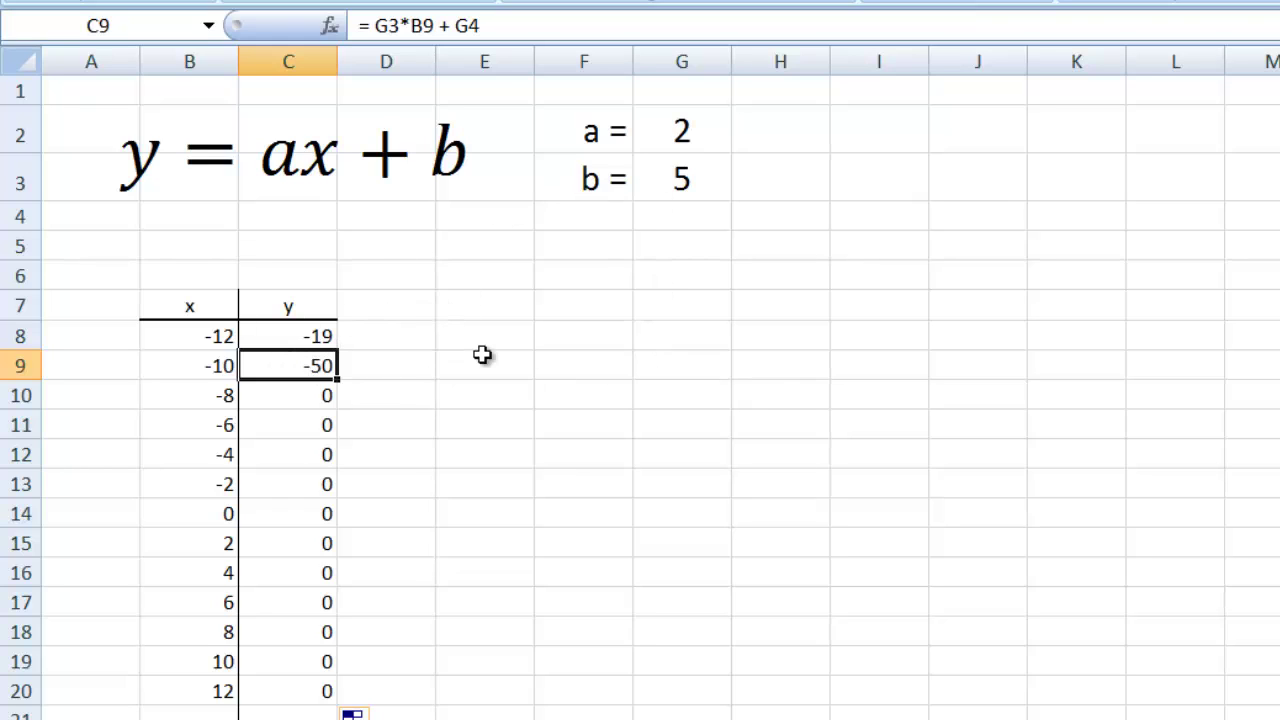
left_click(293, 485)
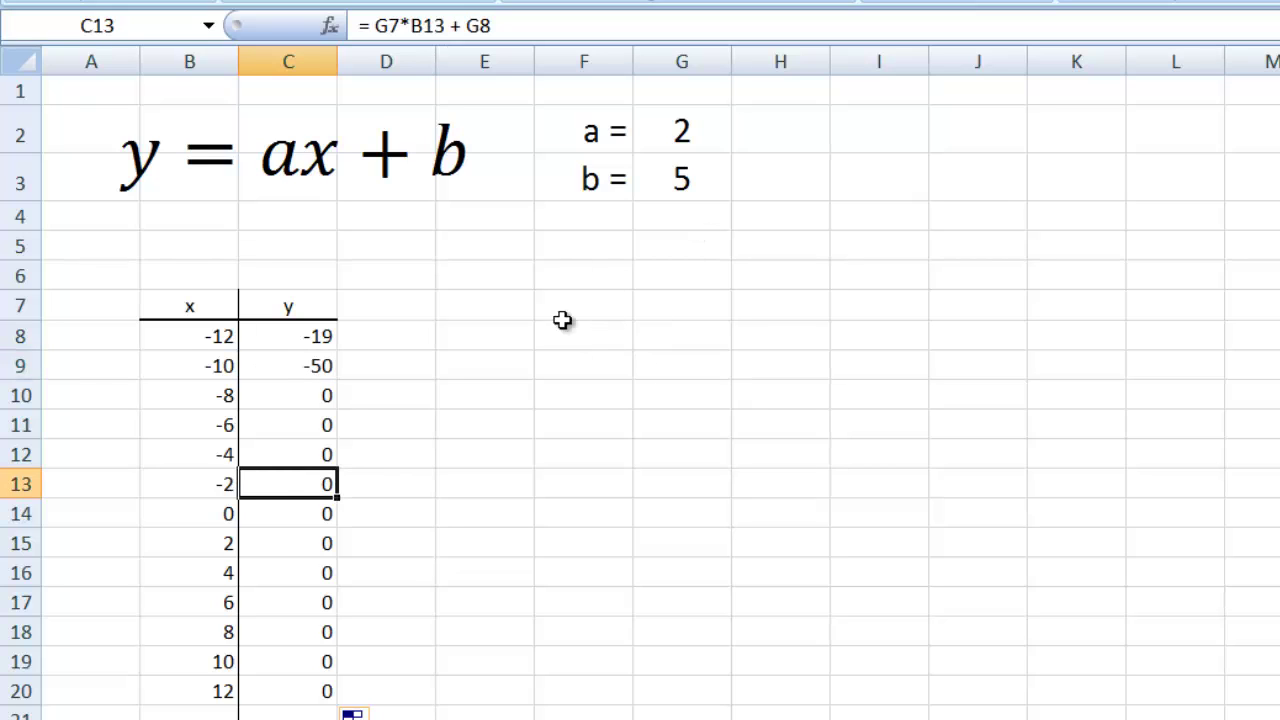
Step: Make the a and b references in the C8 formula absolute, giving = $G$2*B8 + $G$3
left_click(298, 338)
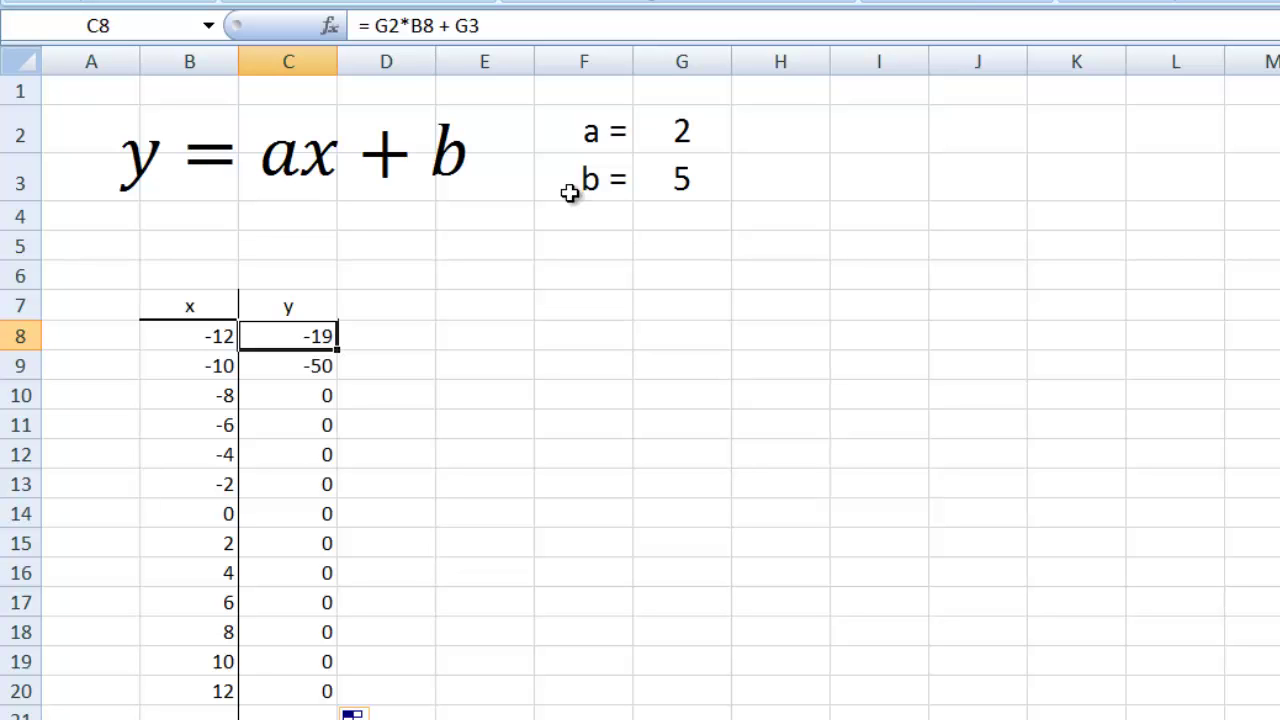
double_click(386, 26)
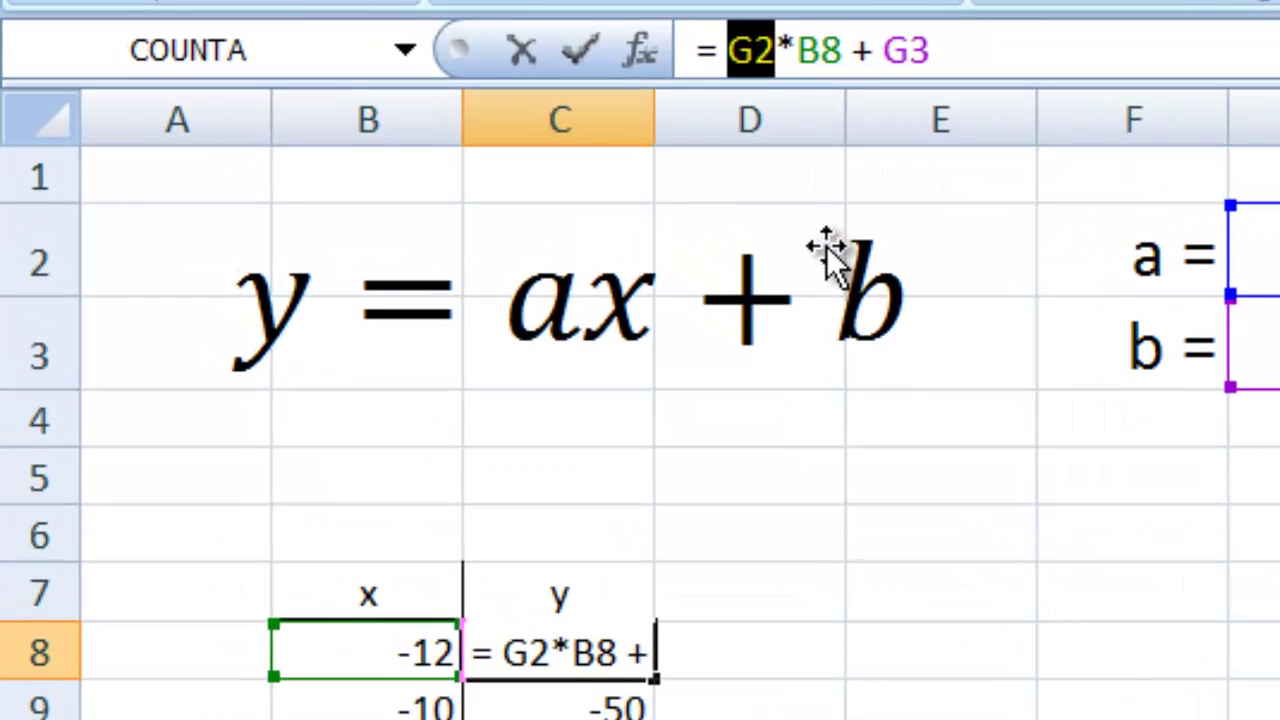
key("F4")
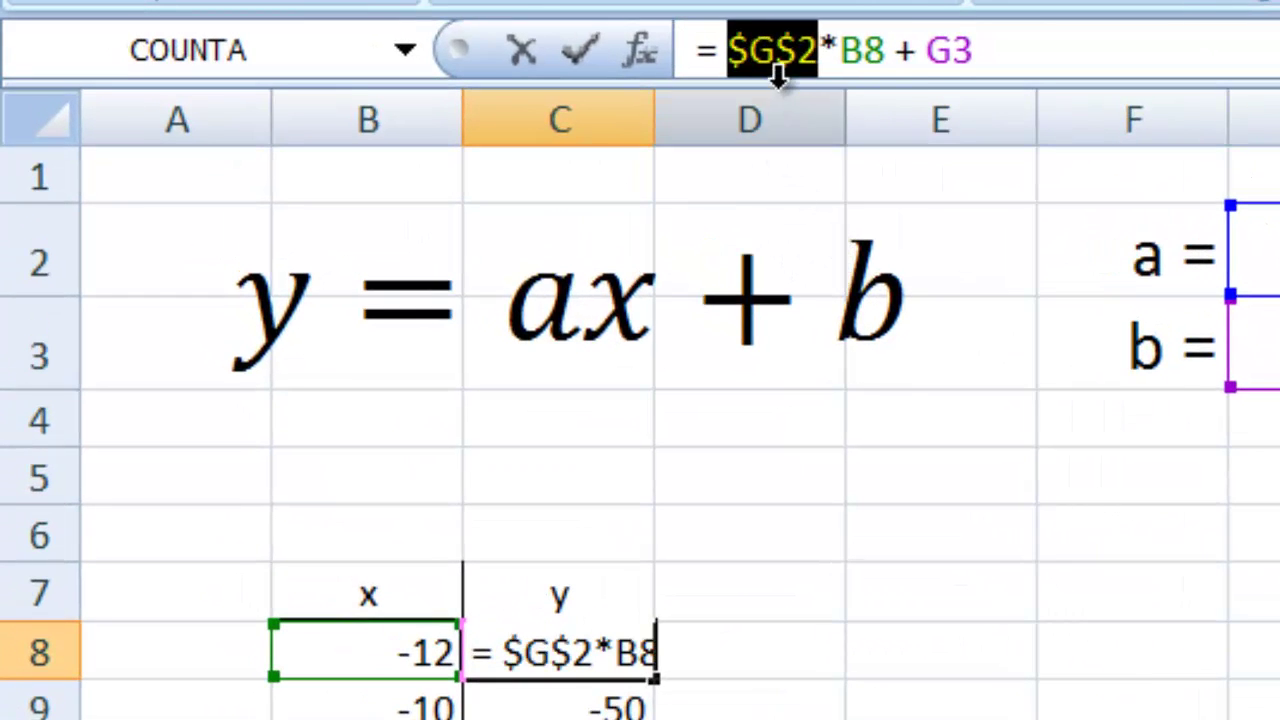
left_click(583, 52)
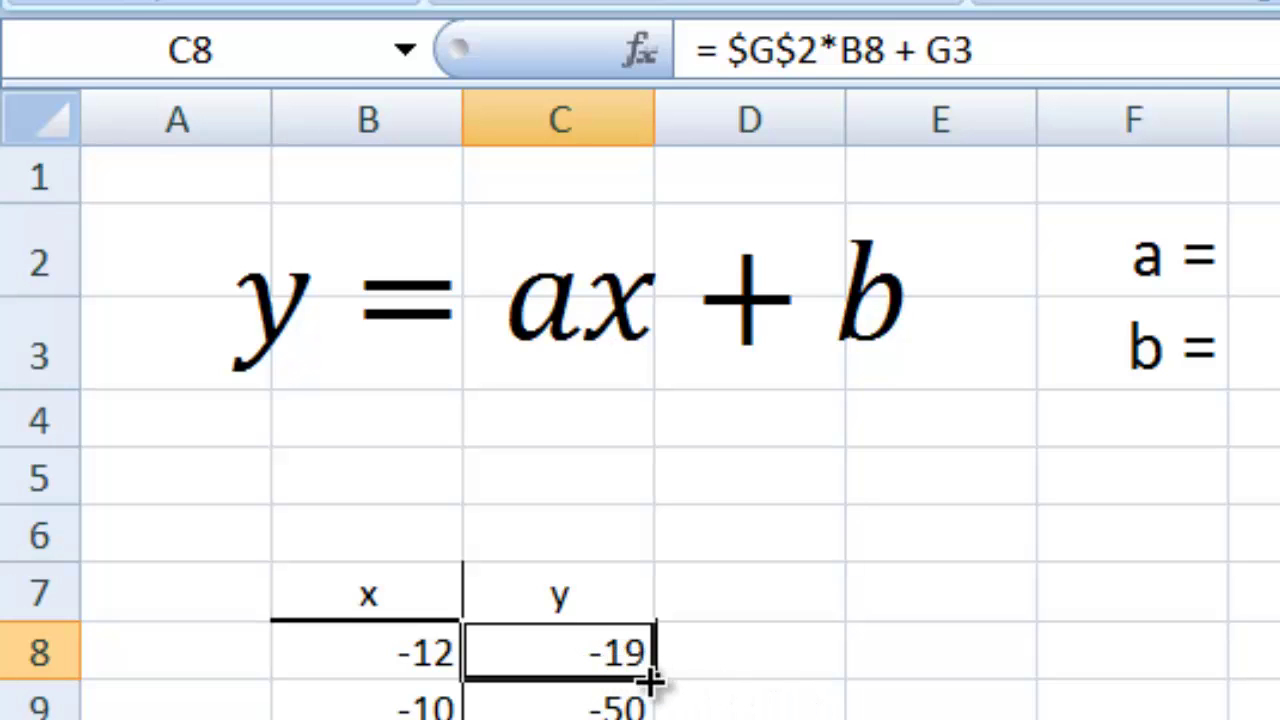
double_click(843, 45)
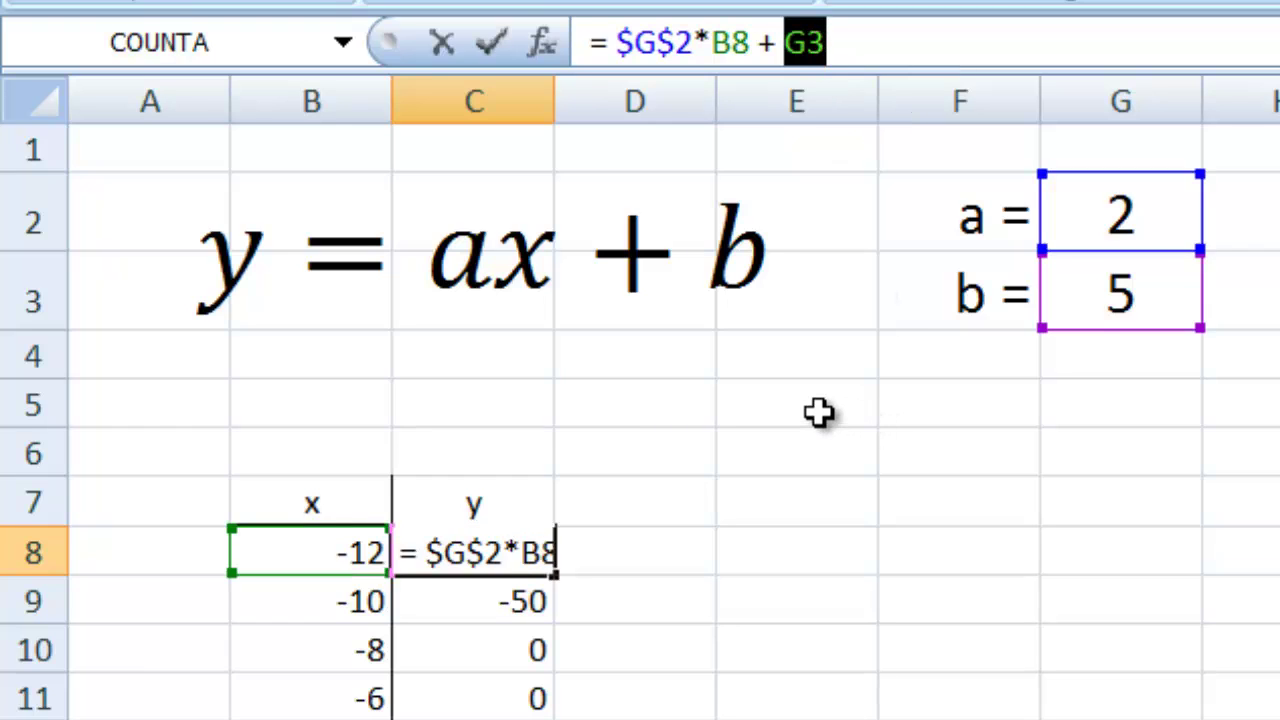
key("F4")
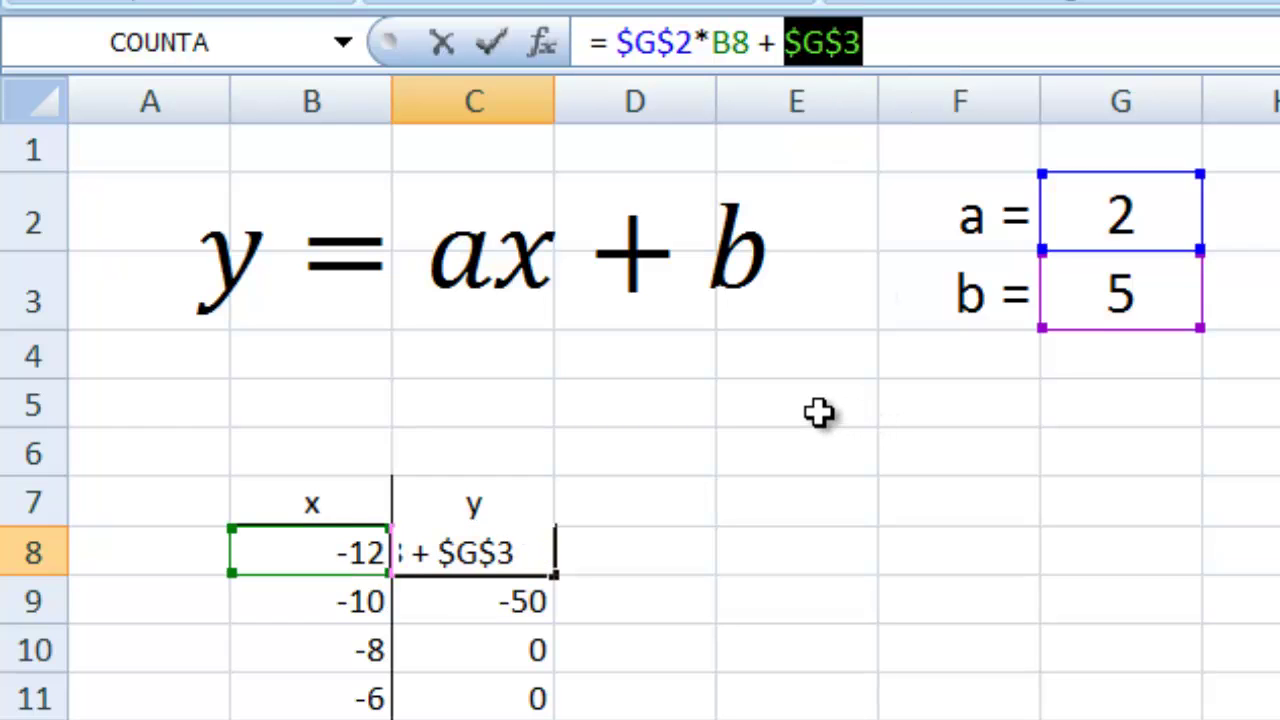
left_click(490, 42)
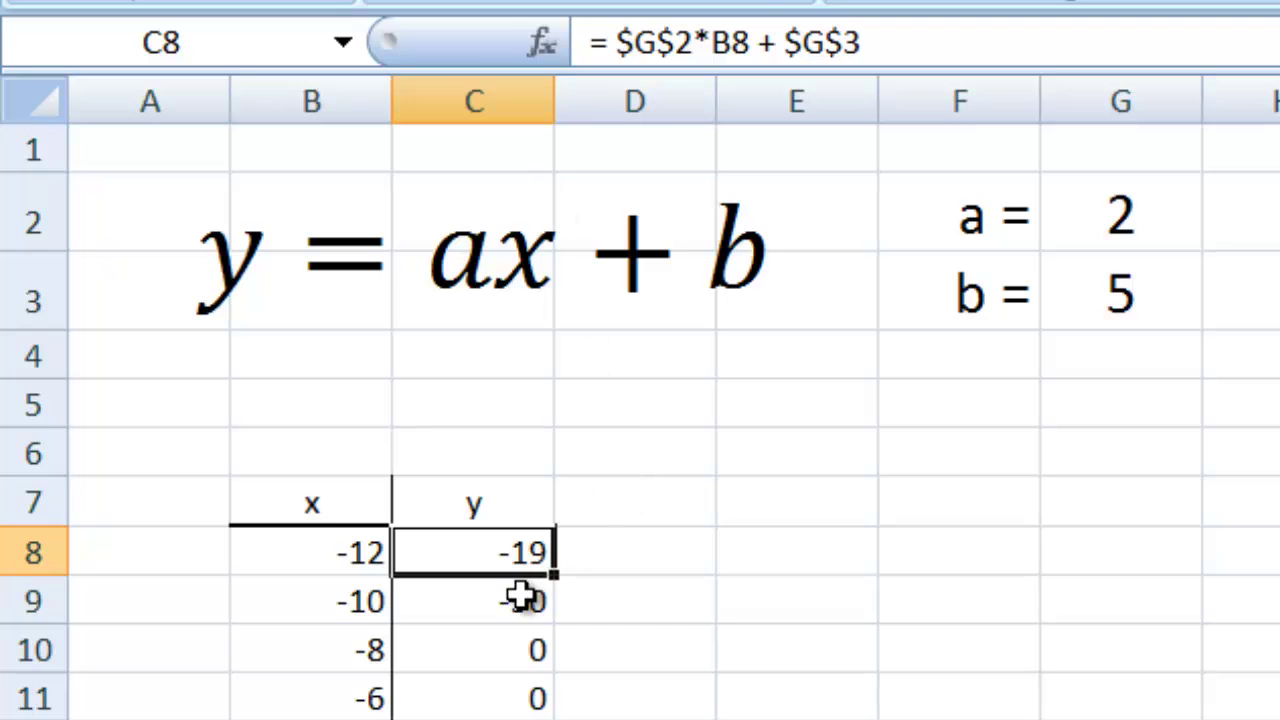
Step: Fill the C8 formula with absolute references down to C20 and check the copied formulas in C14 and C12
left_click_drag(555, 575, 550, 719)
left_click_drag(390, 510, 331, 703)
left_click(342, 603)
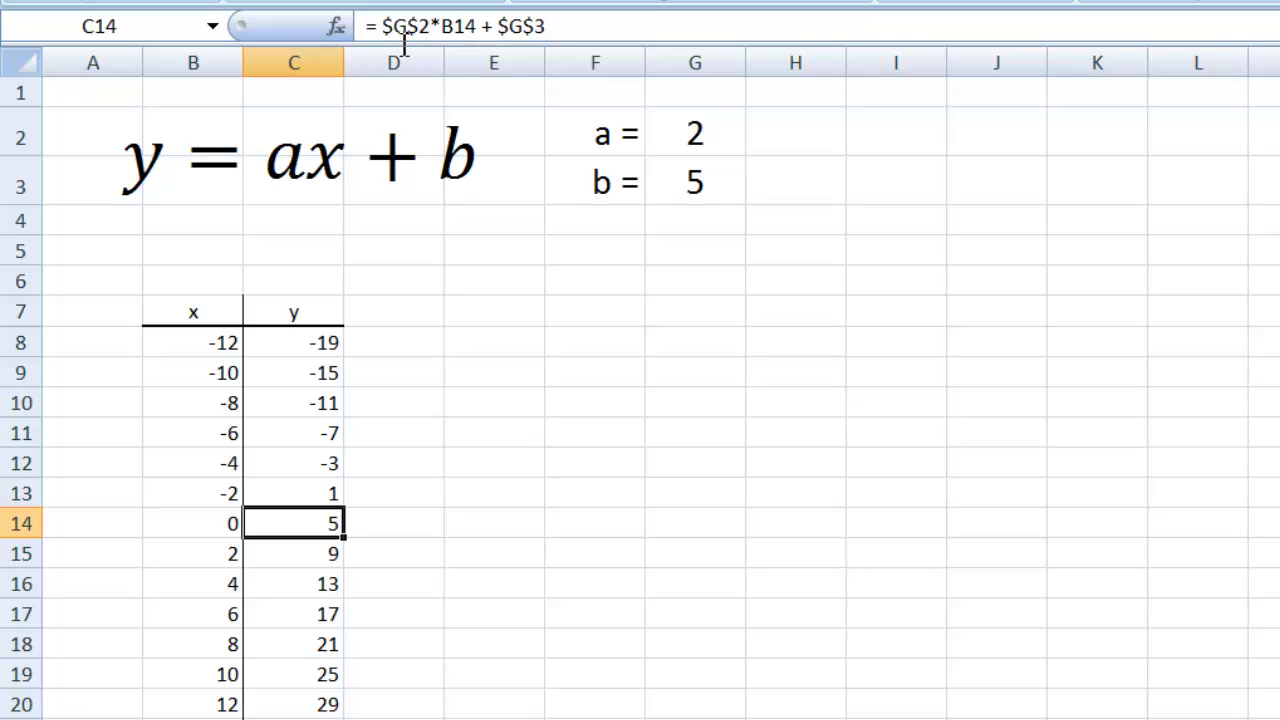
left_click(294, 468)
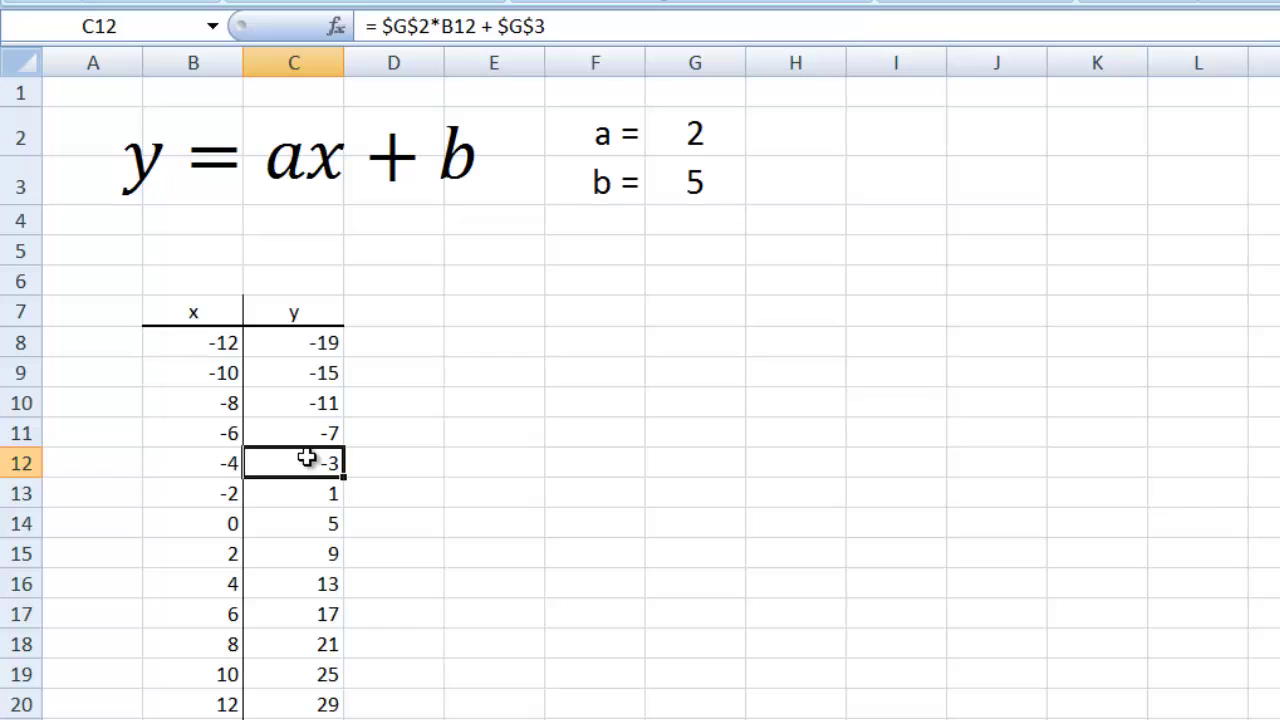
left_click(510, 586)
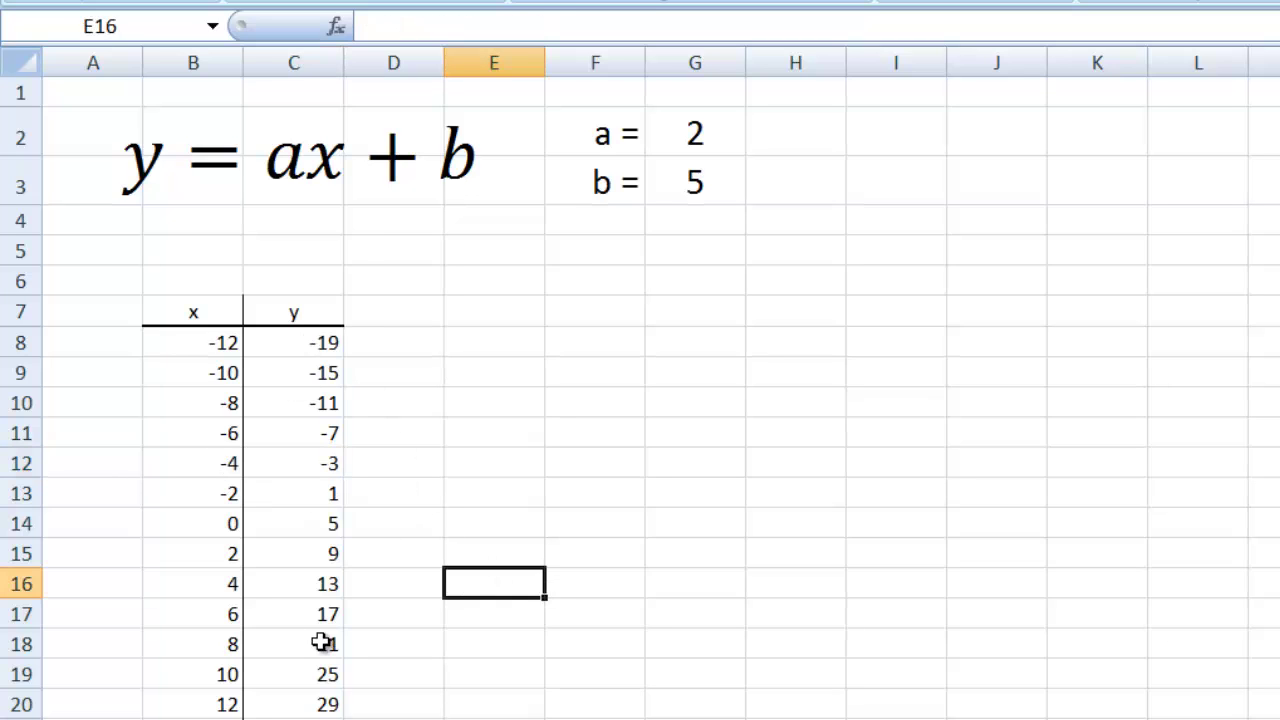
Step: Test the y column by setting a in G2 to 3, and restore it to 2
left_click(697, 138)
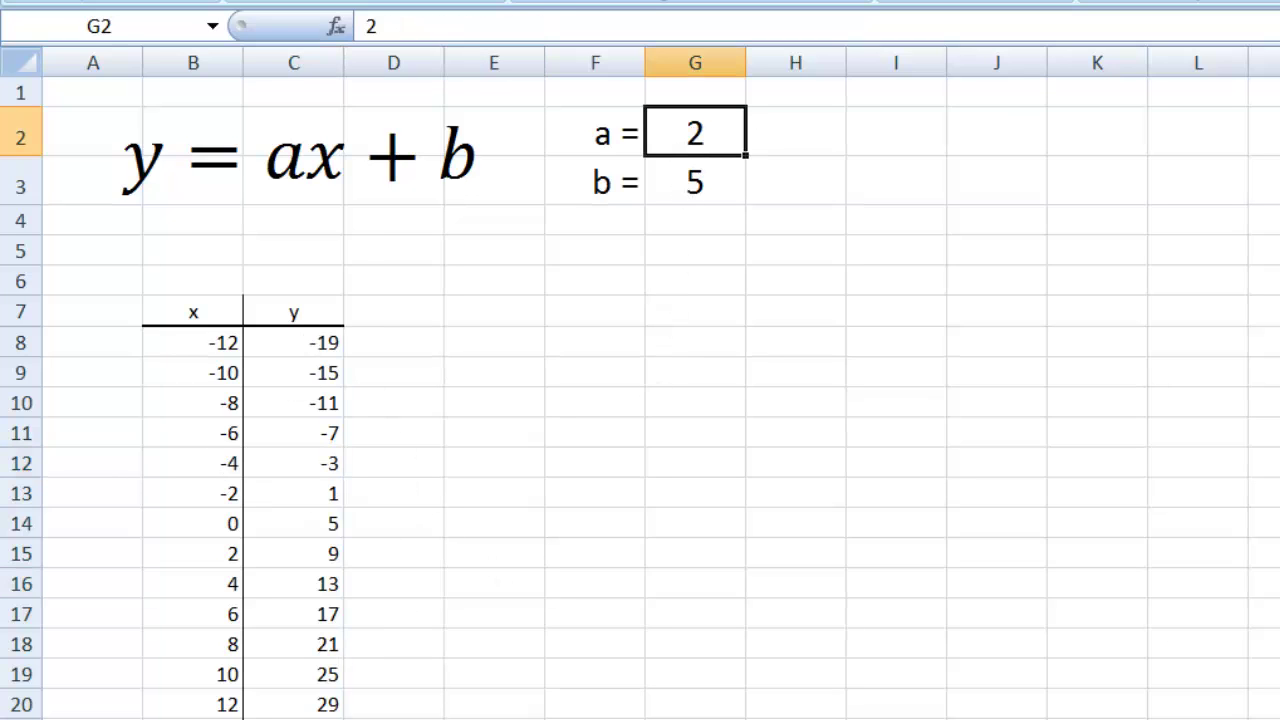
type("3")
key("Return")
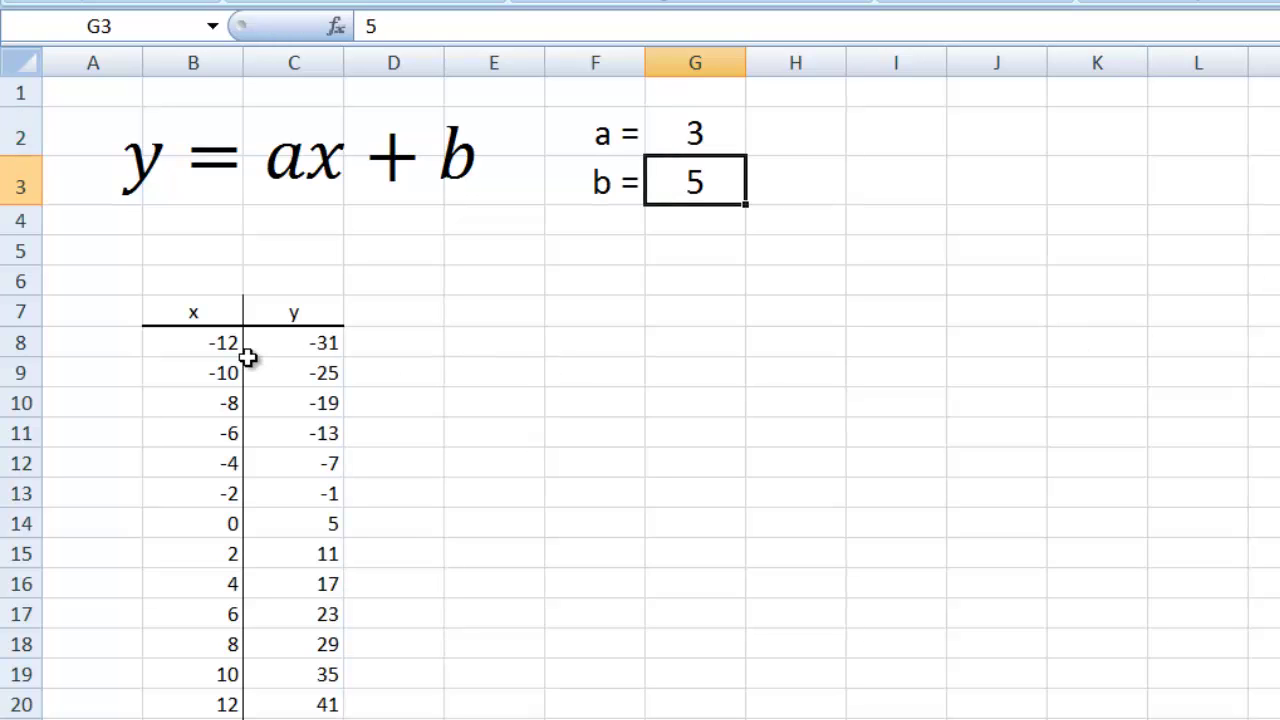
left_click(706, 135)
type("2")
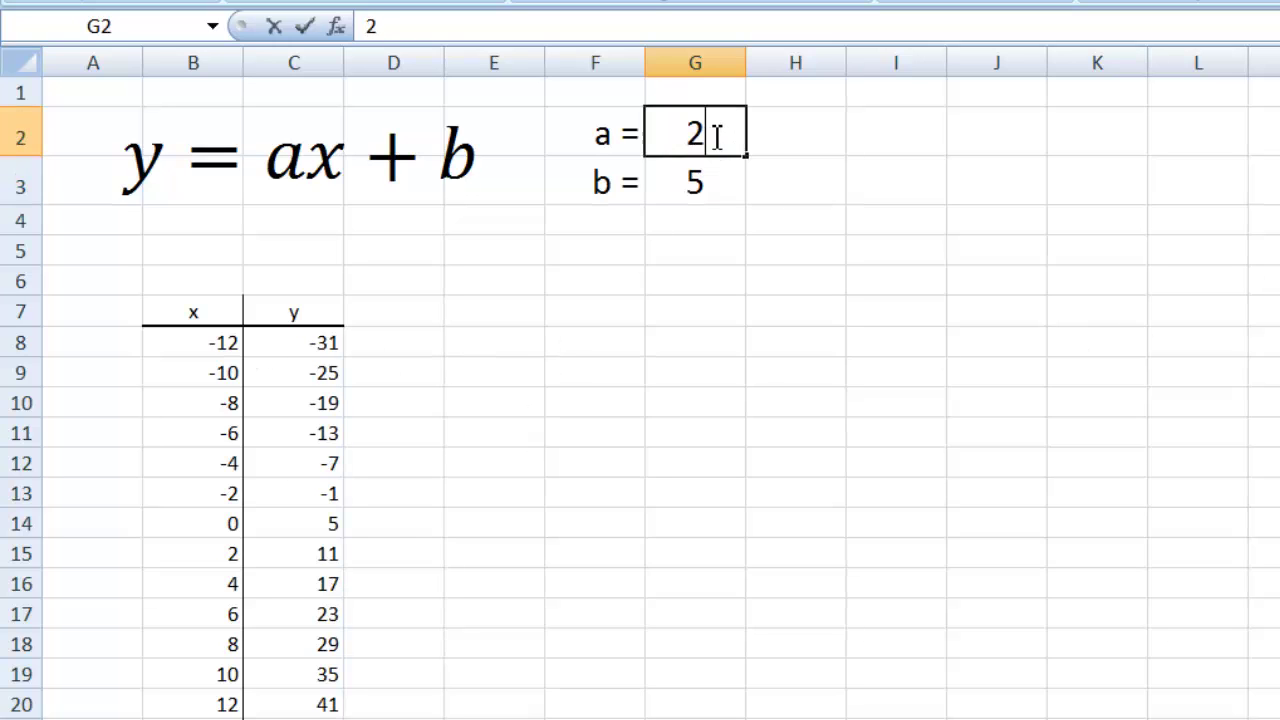
key("Return")
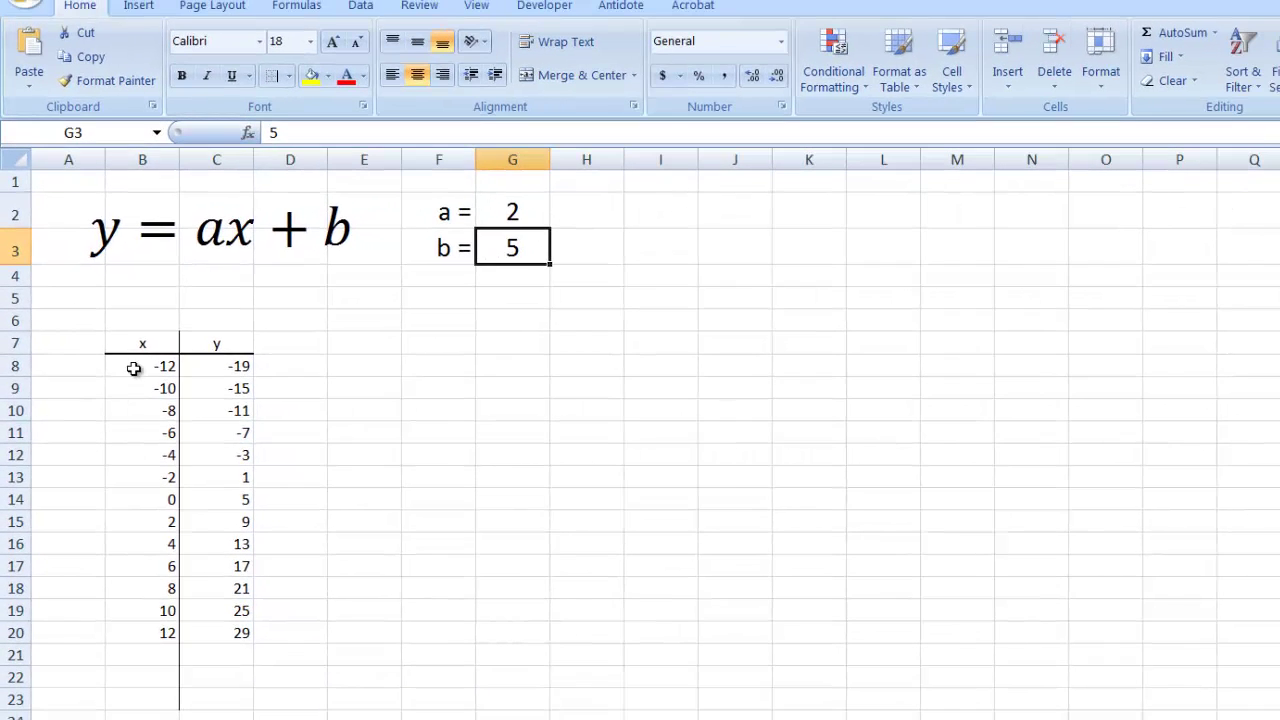
Step: Insert a scatter chart with smooth lines and markers from the x and y values in B8:C20
left_click_drag(138, 365, 237, 637)
left_click(136, 8)
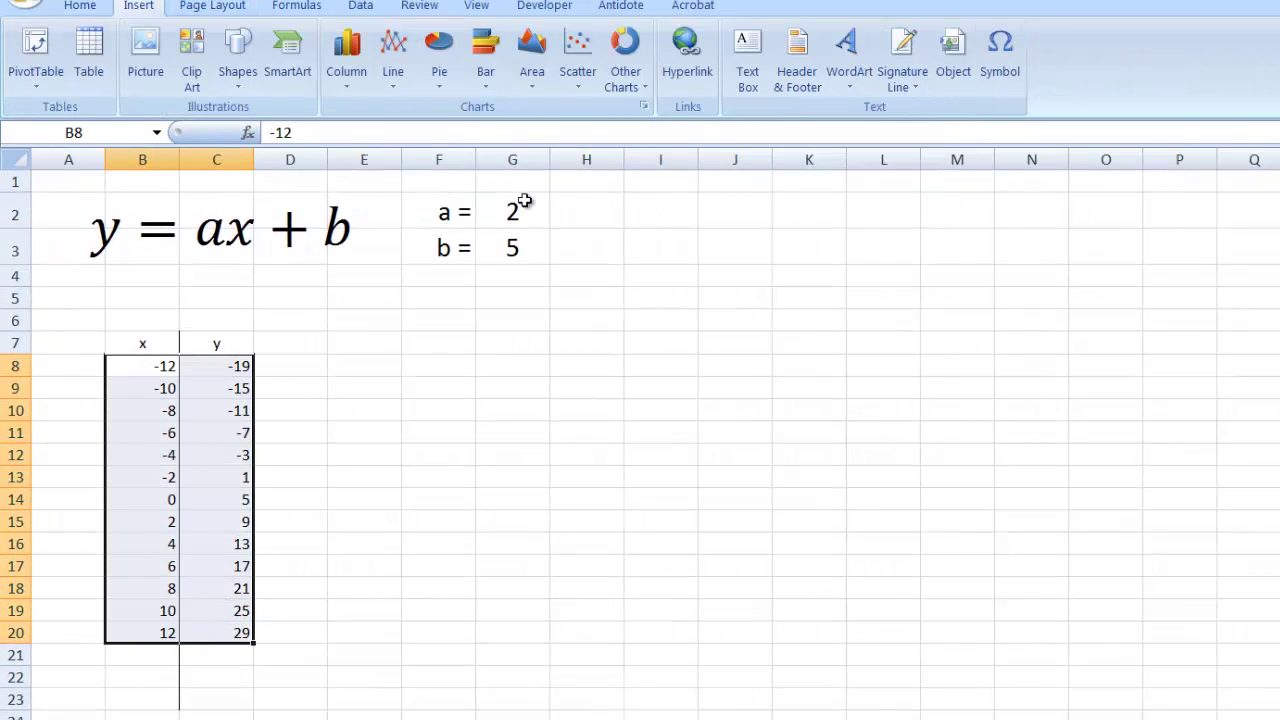
left_click(578, 52)
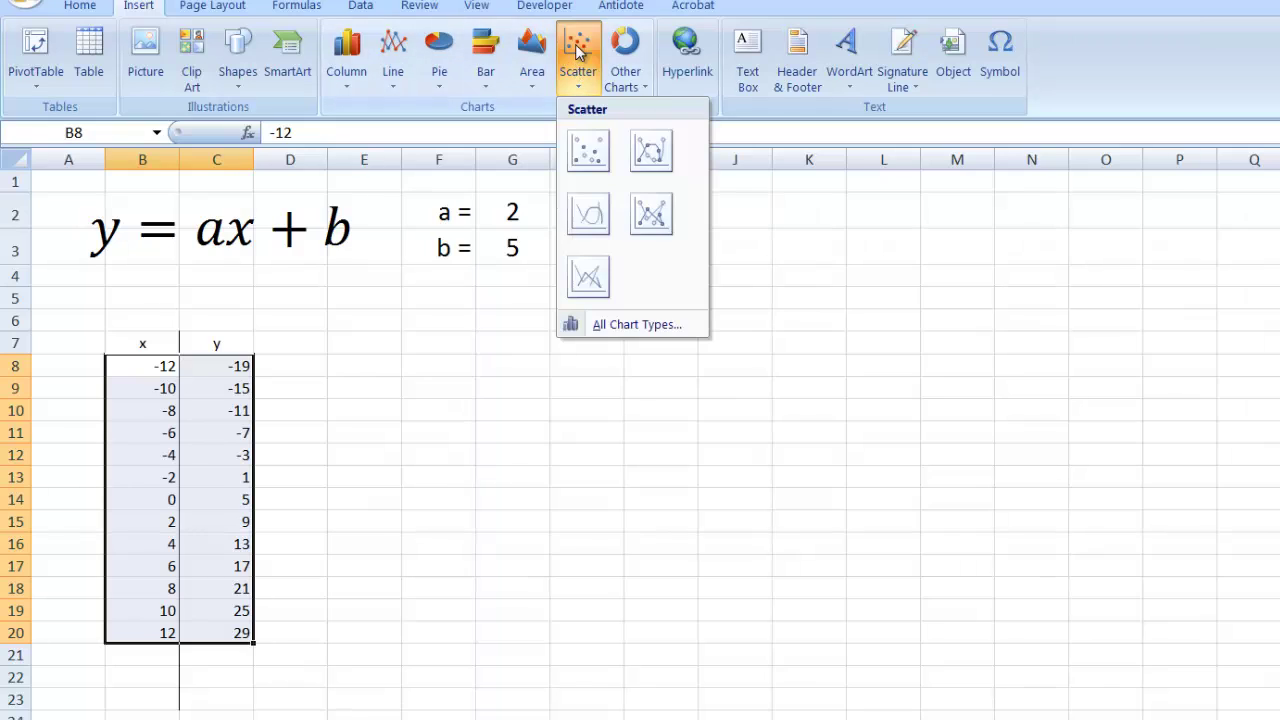
left_click(652, 148)
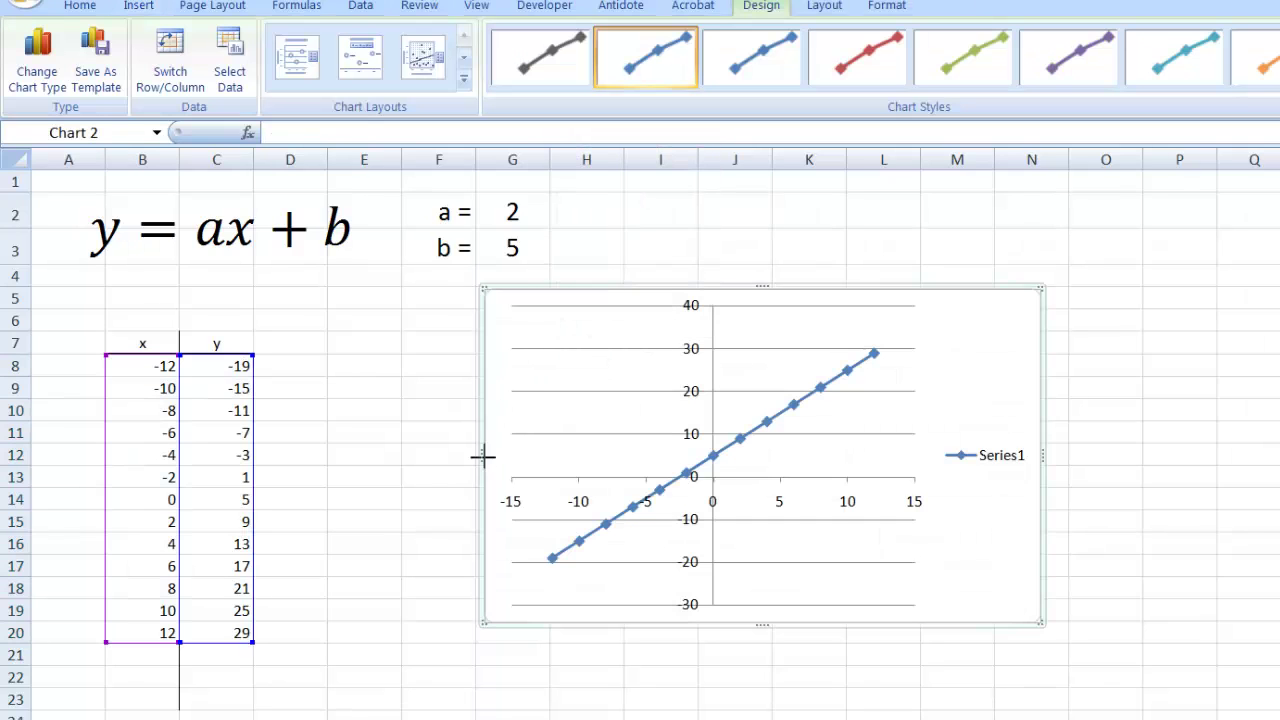
Step: Widen the scatter chart on both sides to span about columns E to N and delete its legend
left_click_drag(483, 457, 301, 458)
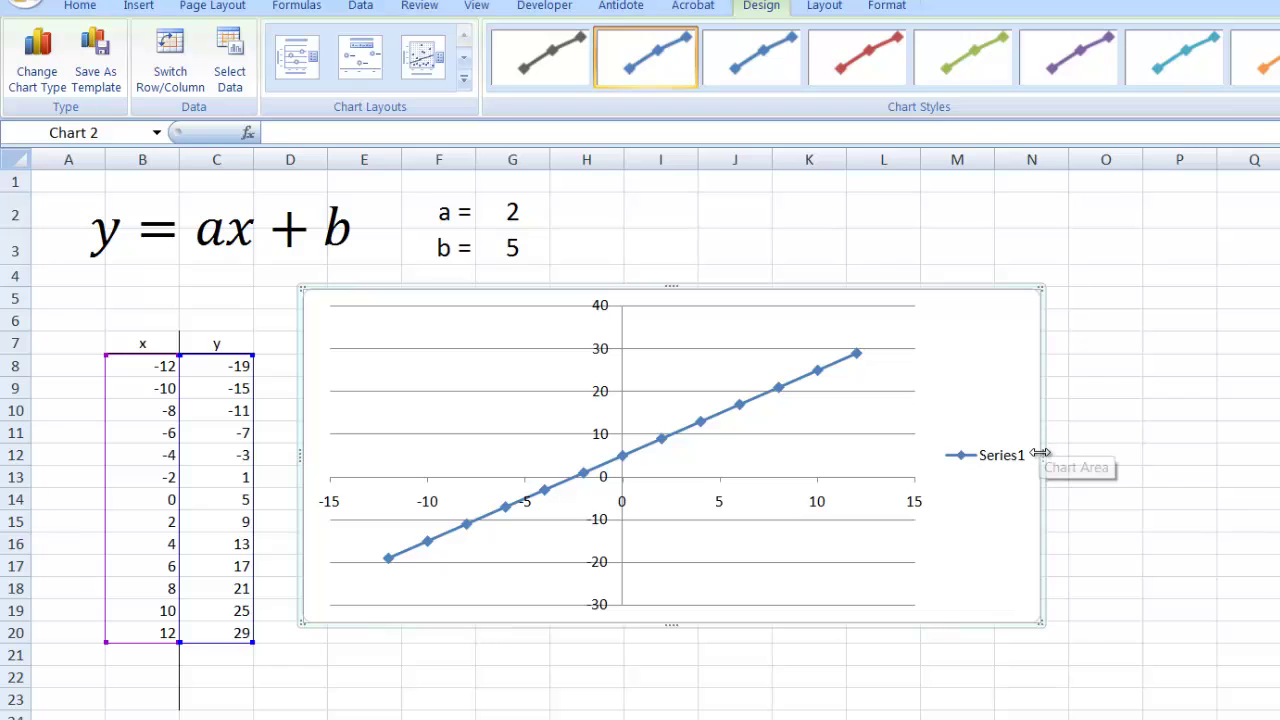
left_click_drag(1040, 453, 1090, 453)
left_click(1037, 455)
key("Delete")
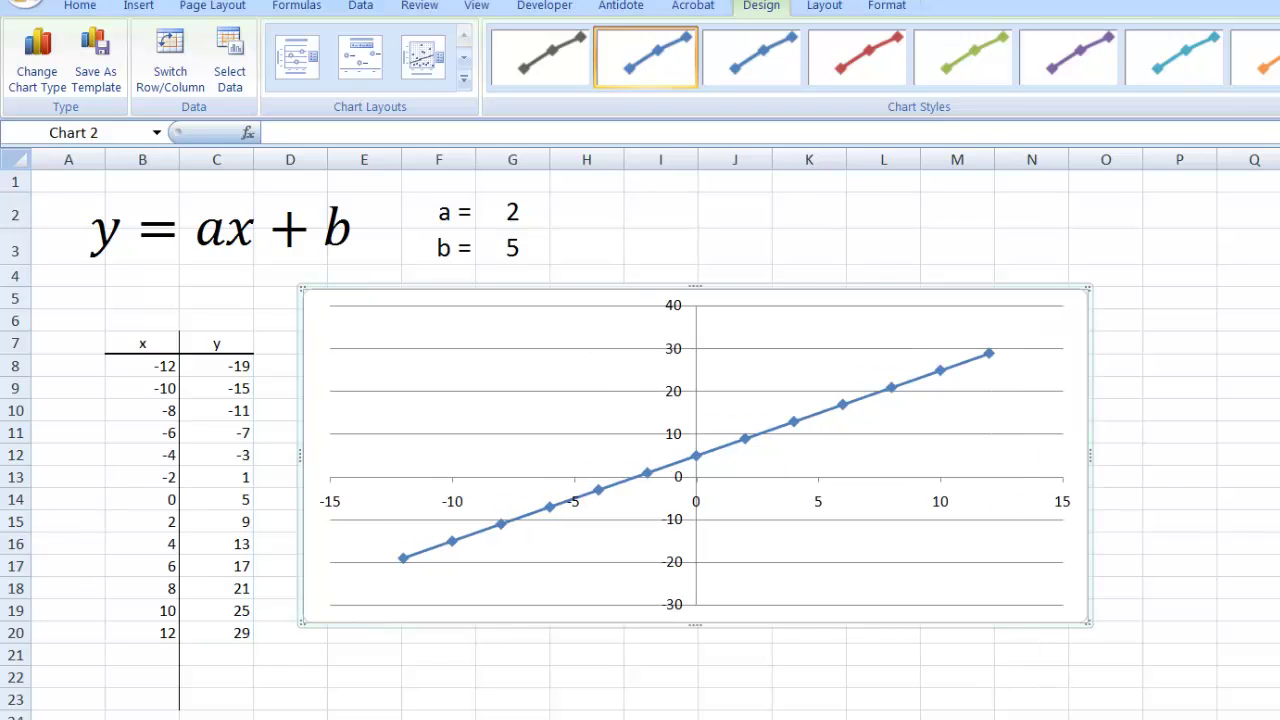
Step: Delete the vertical axis major gridlines from the chart
left_click(1028, 348)
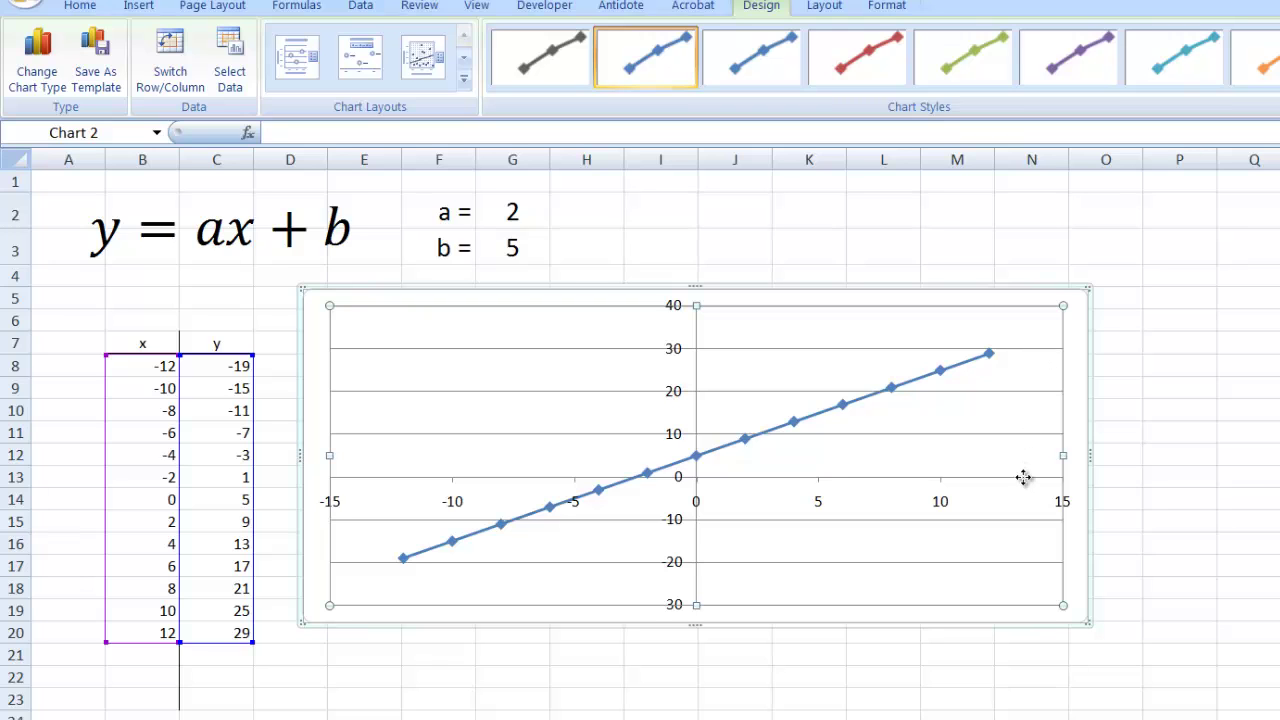
left_click(1171, 390)
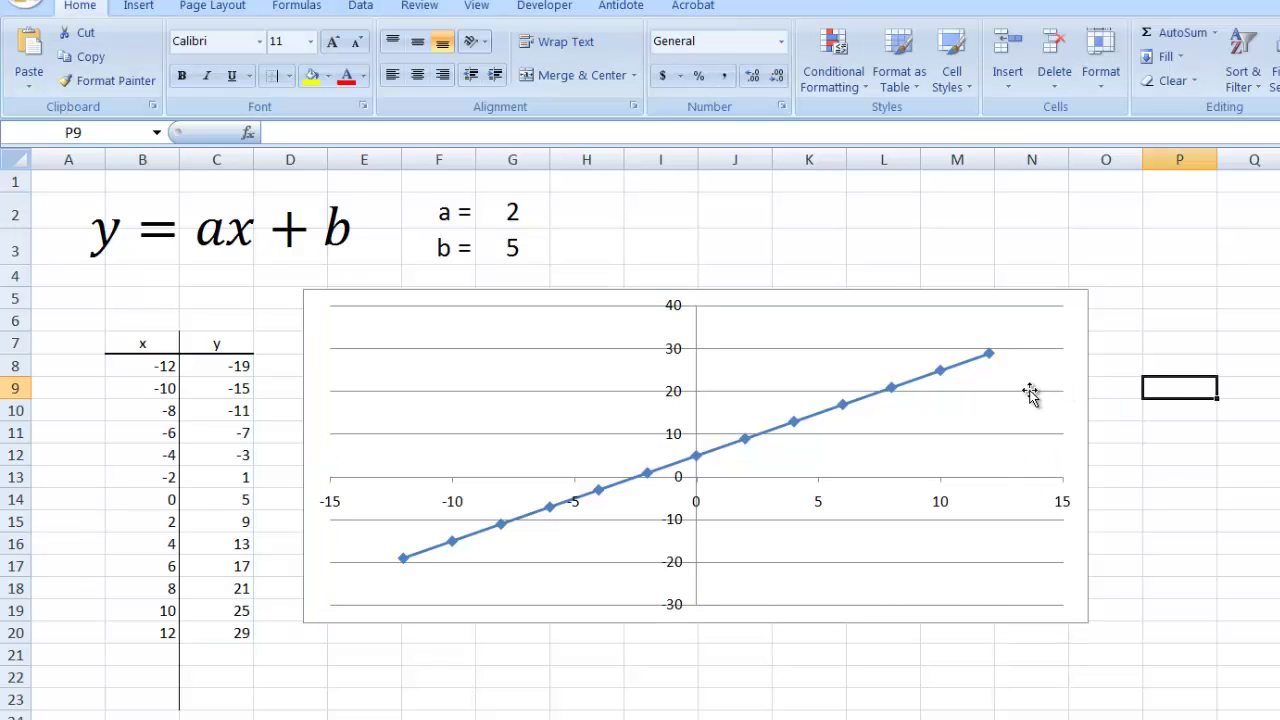
left_click(1031, 396)
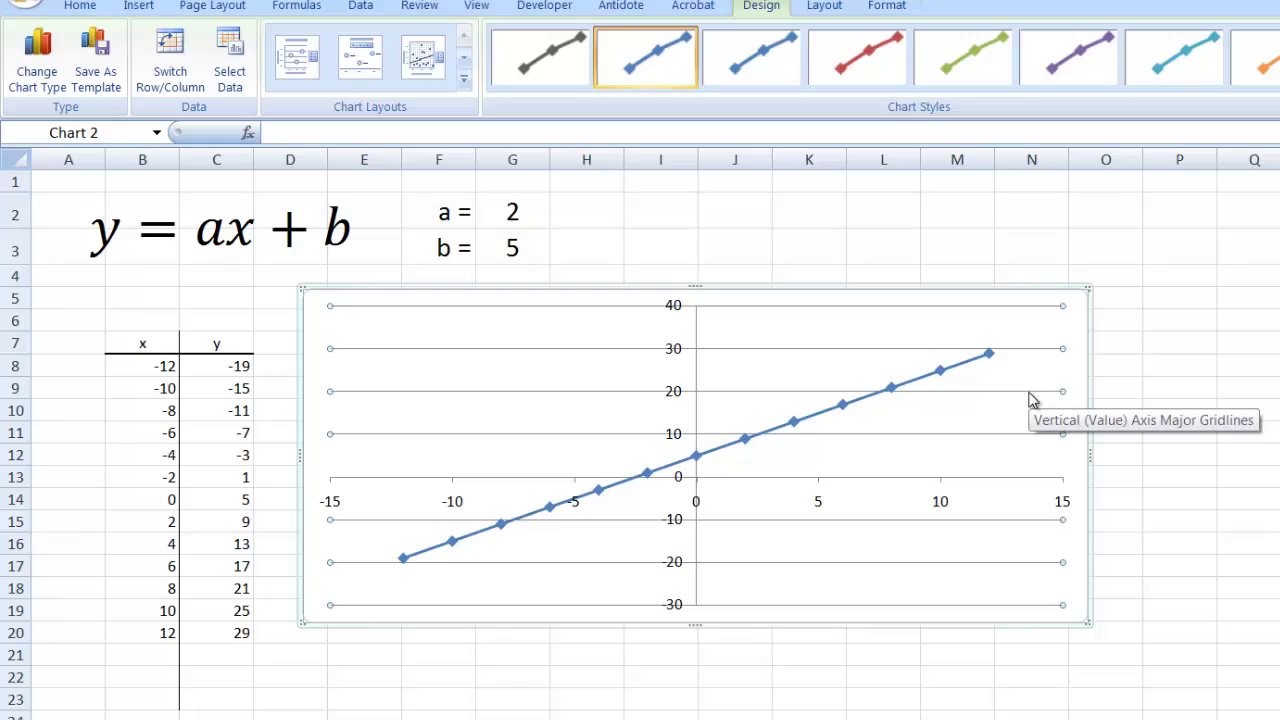
key("Delete")
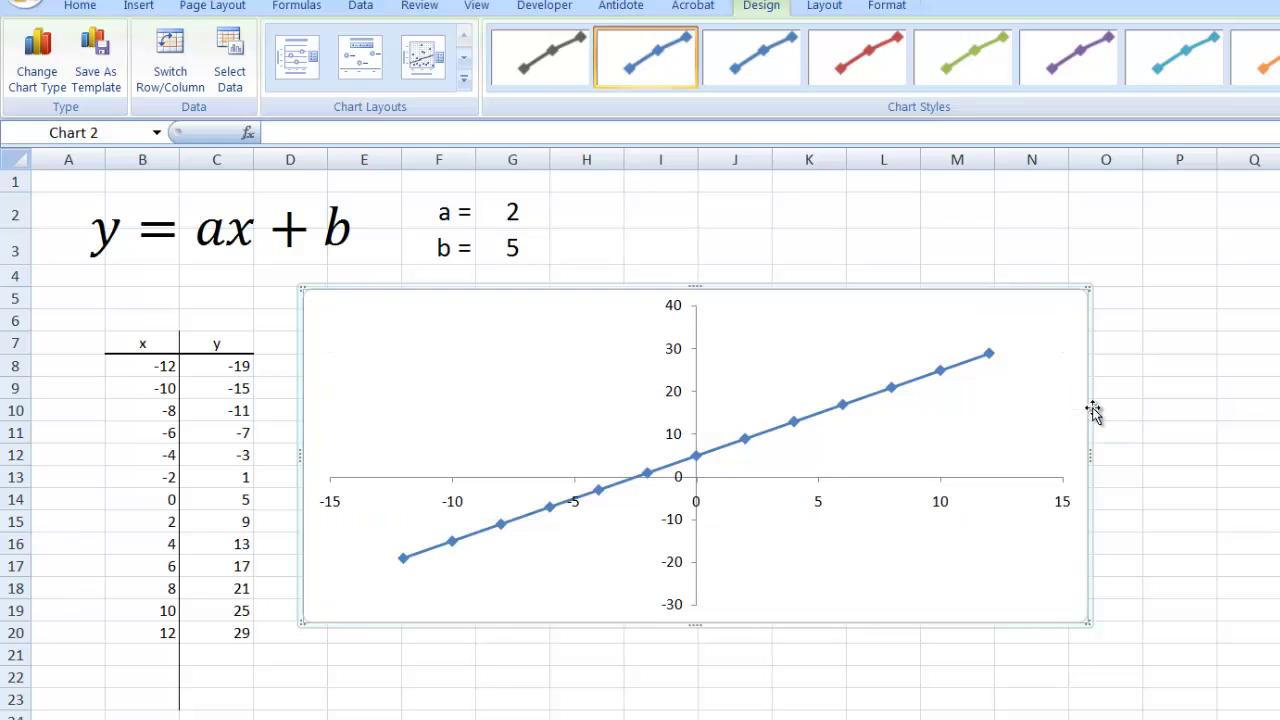
Step: Open the horizontal axis formatting and make its minimum, maximum, major unit and minor unit fixed
right_click(1062, 506)
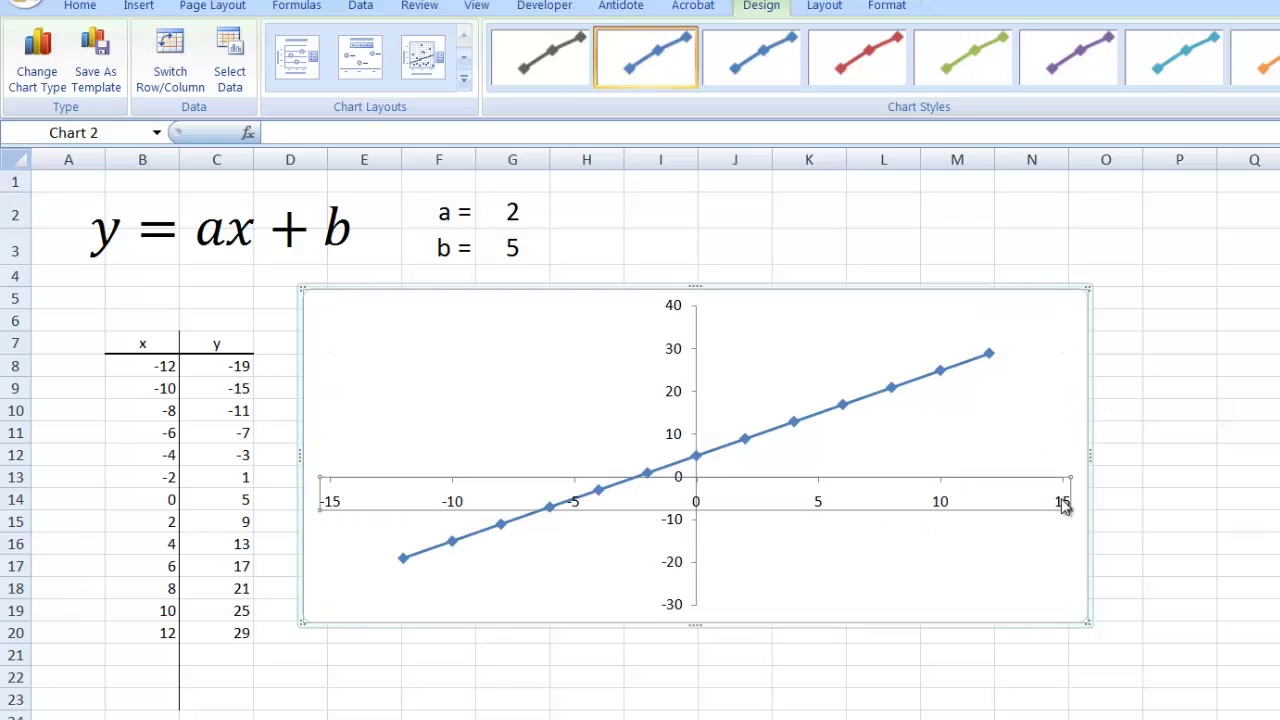
left_click(1130, 716)
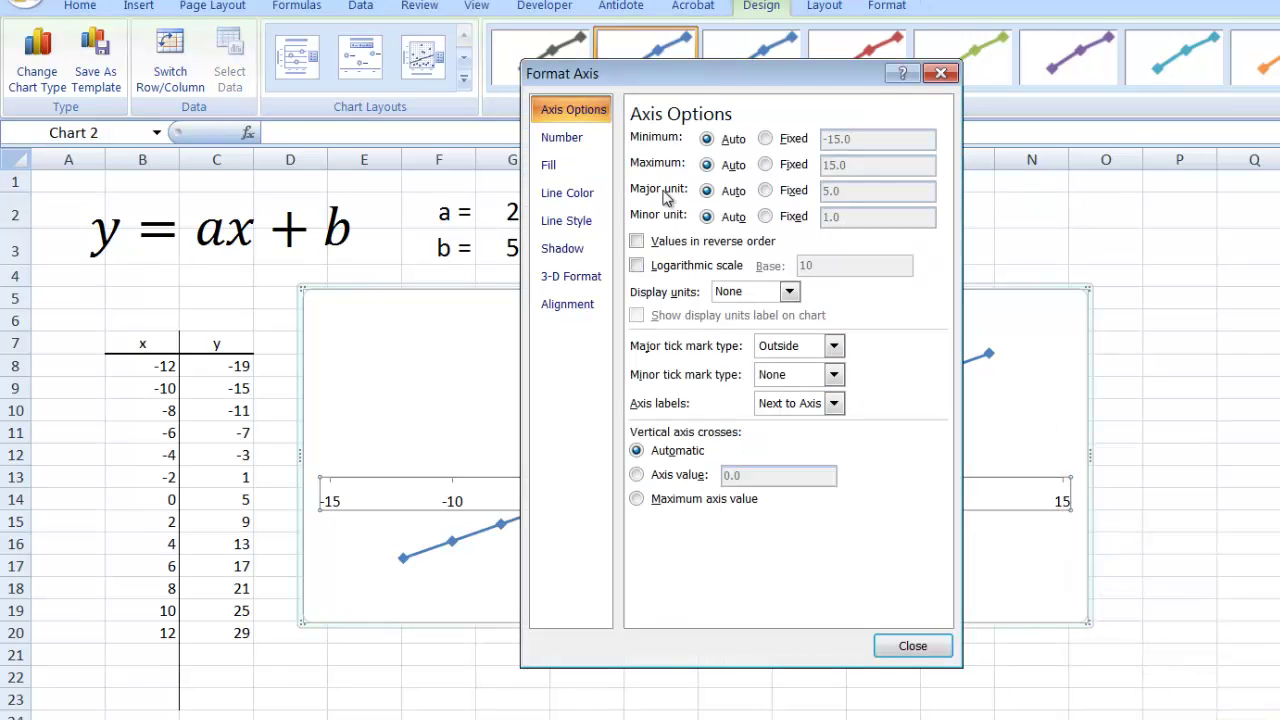
left_click(765, 139)
left_click(765, 164)
left_click(765, 190)
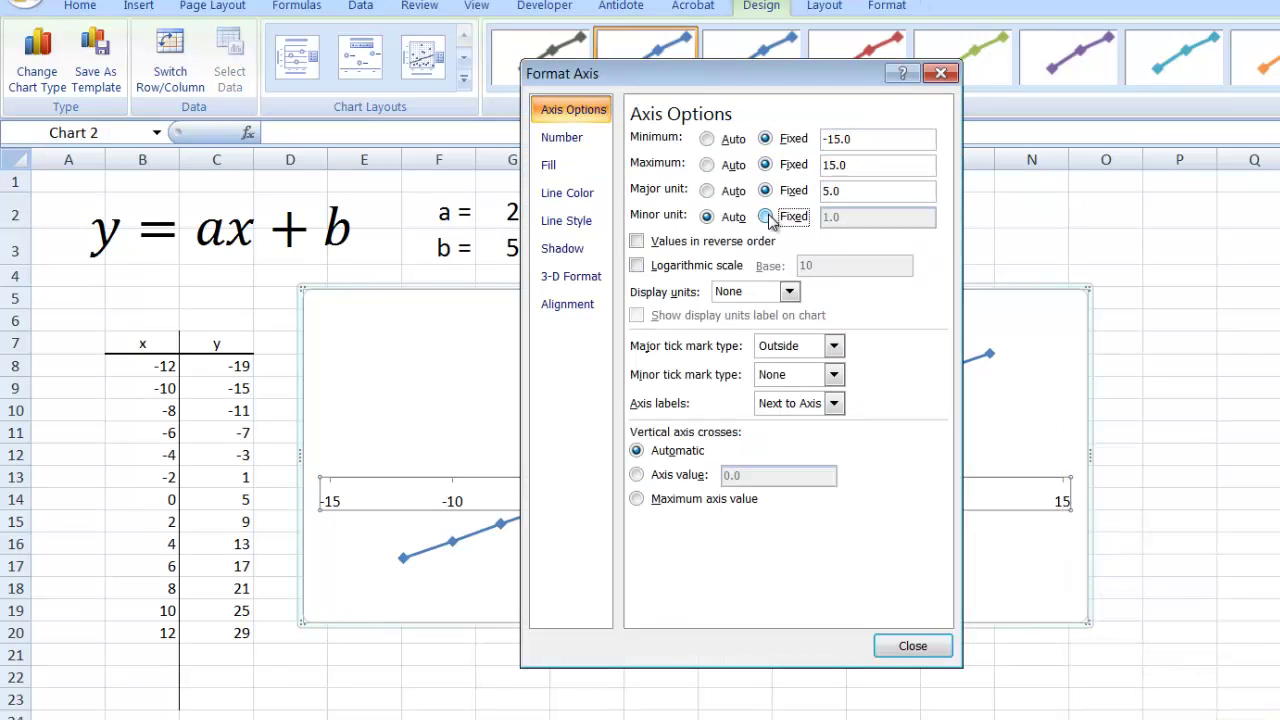
left_click(765, 216)
Step: Set the horizontal axis minimum to -10, maximum to 10 and major unit to 10
left_click_drag(859, 147, 692, 119)
type("-10")
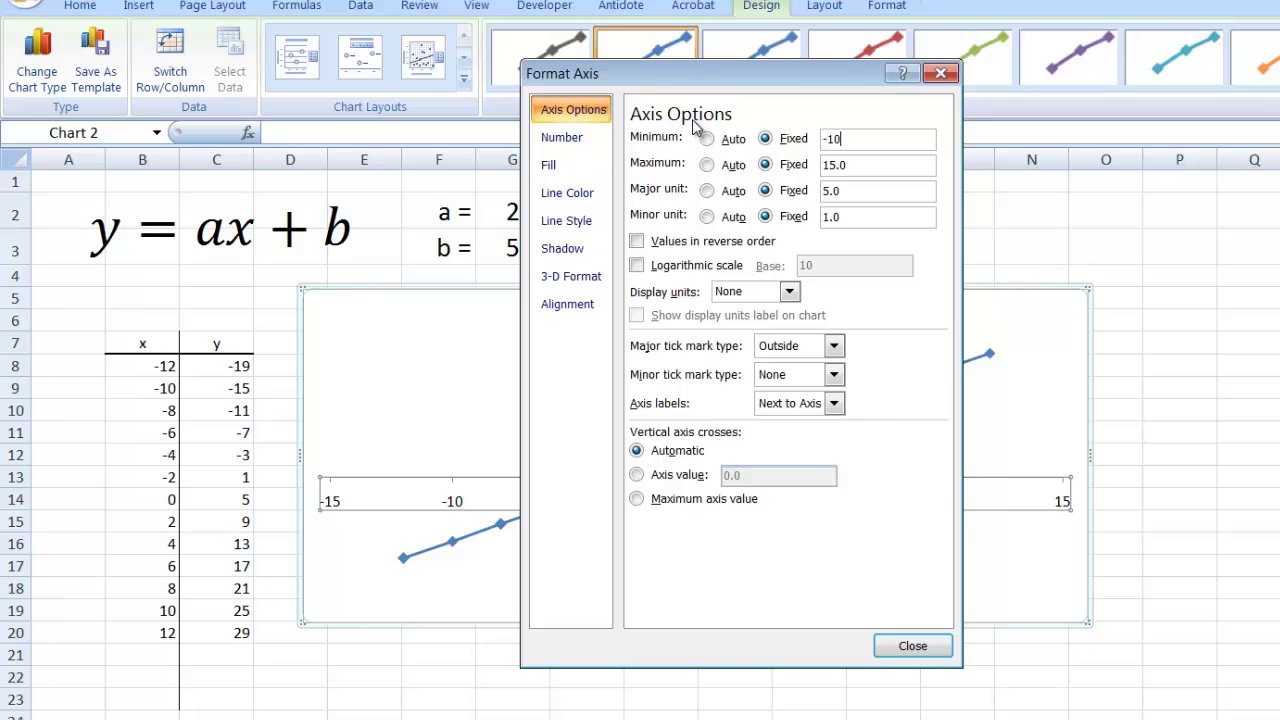
left_click(860, 166)
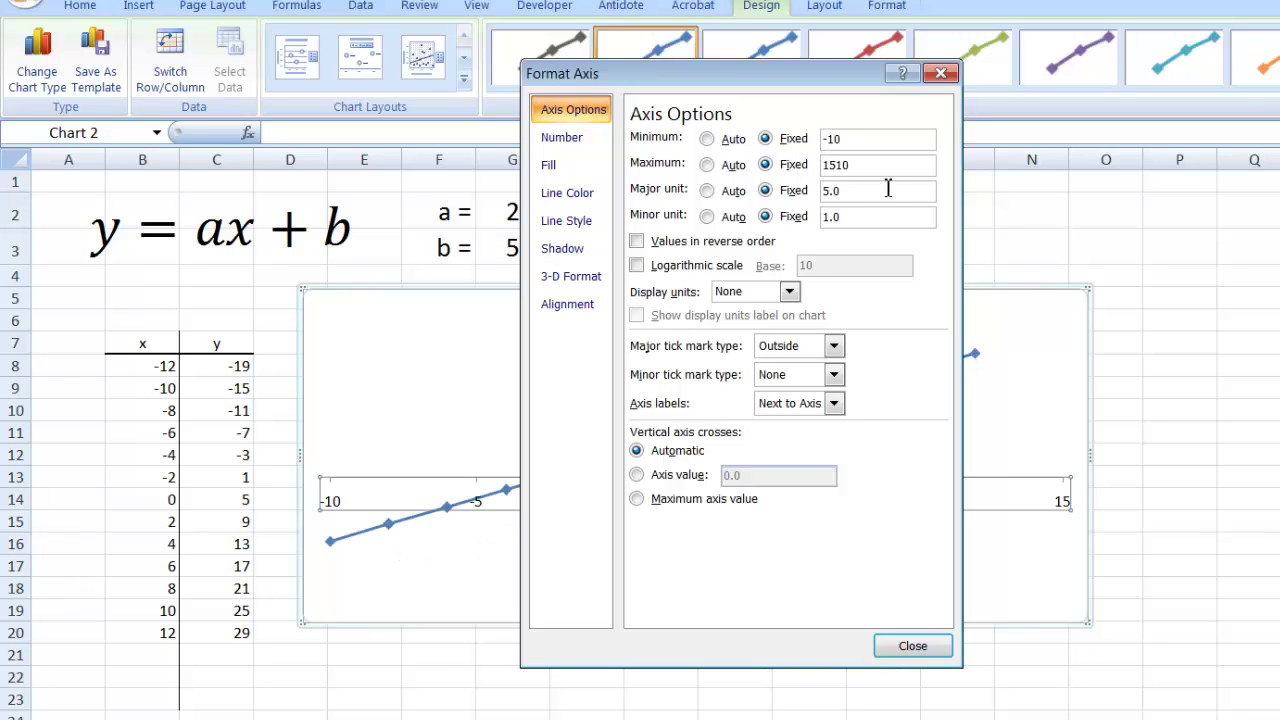
left_click_drag(866, 166, 816, 163)
left_click(851, 190)
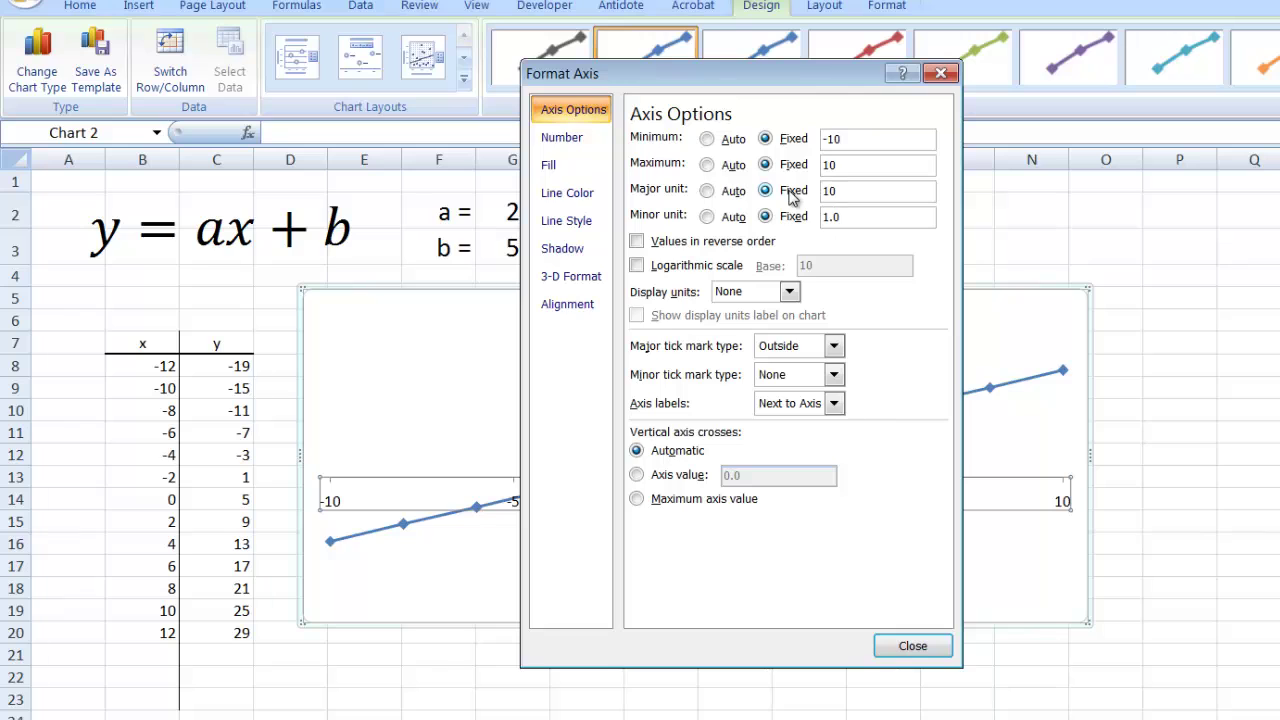
left_click(912, 646)
left_click(990, 552)
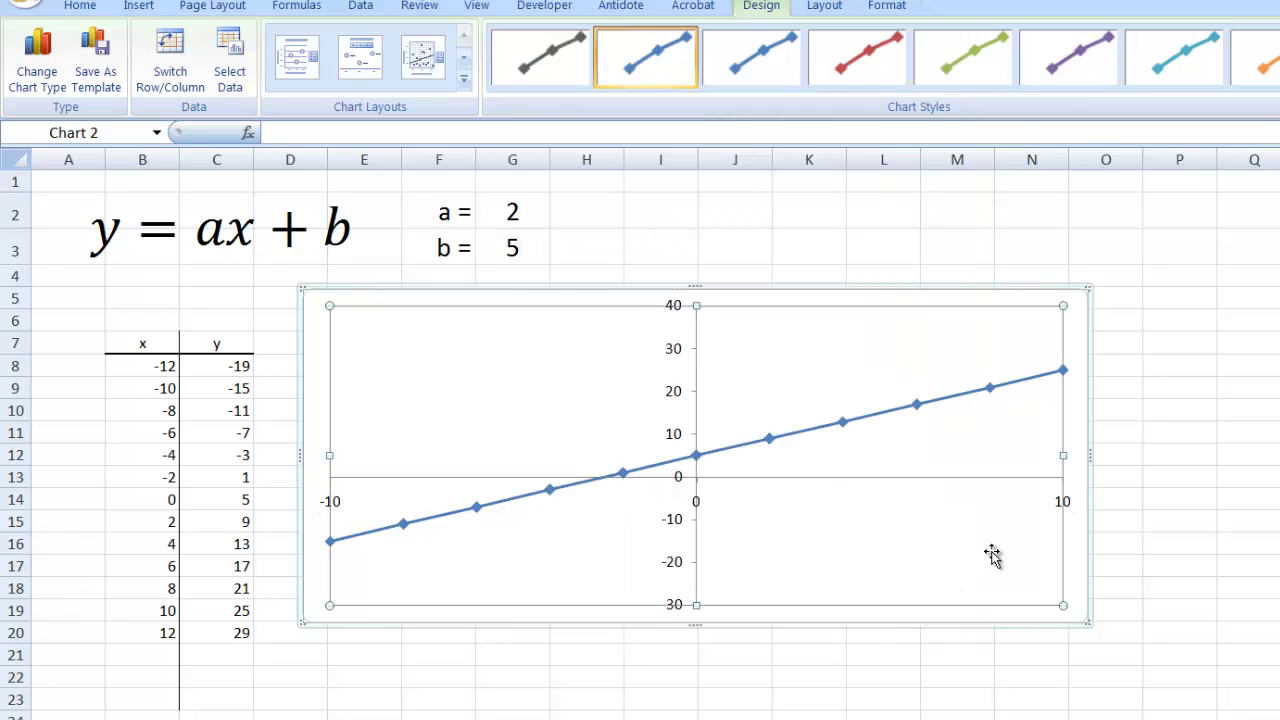
Step: Open the vertical axis formatting and make its minimum, maximum, major unit and minor unit fixed
right_click(673, 390)
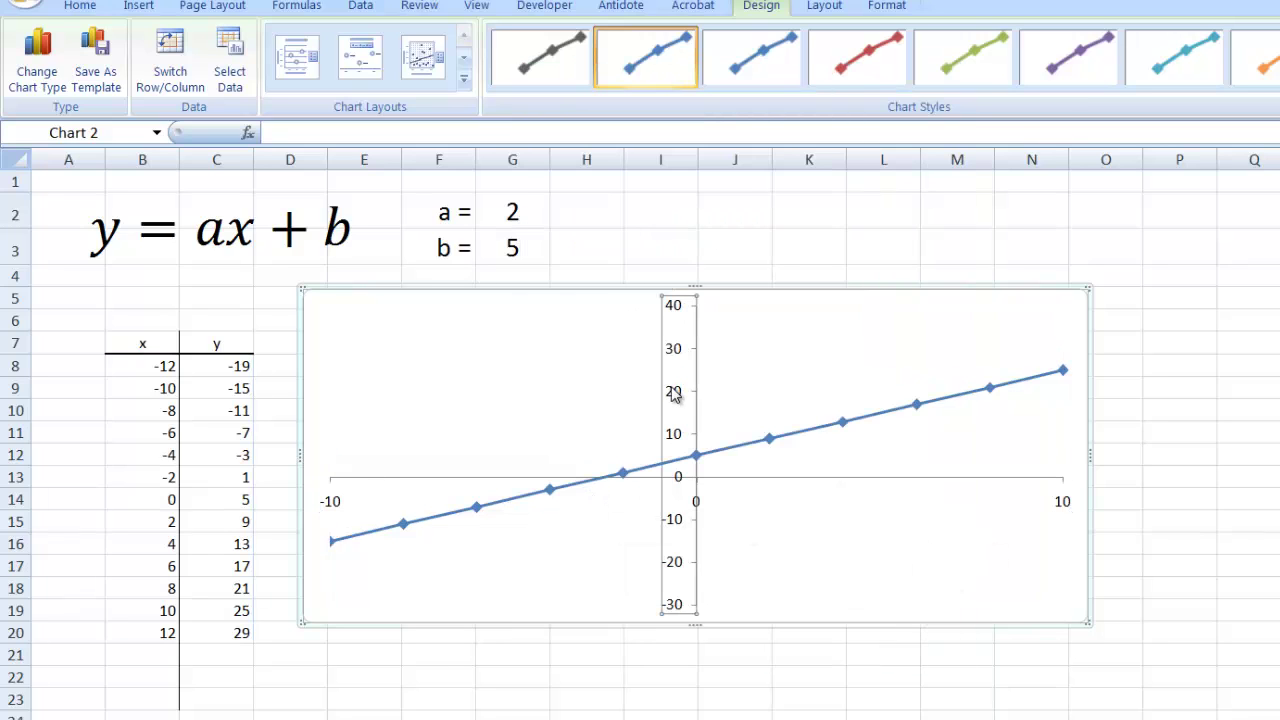
left_click(730, 607)
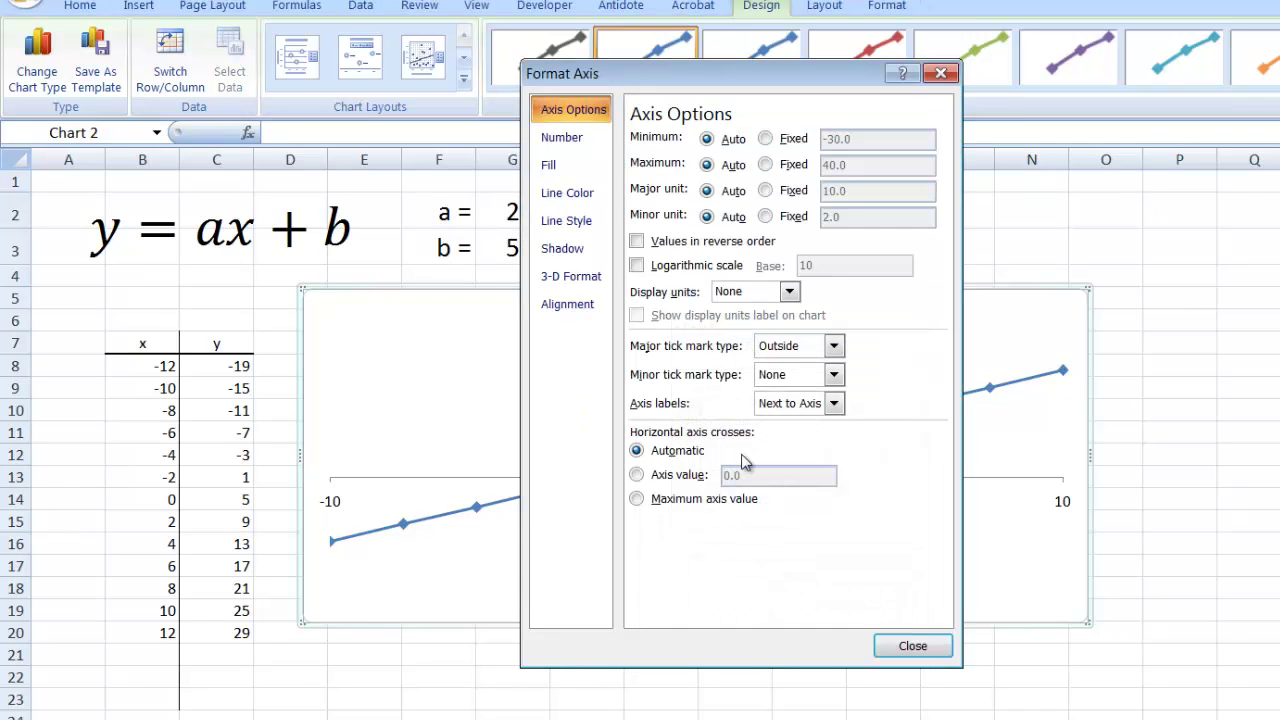
left_click_drag(732, 66, 695, 106)
left_click(738, 164)
left_click(738, 190)
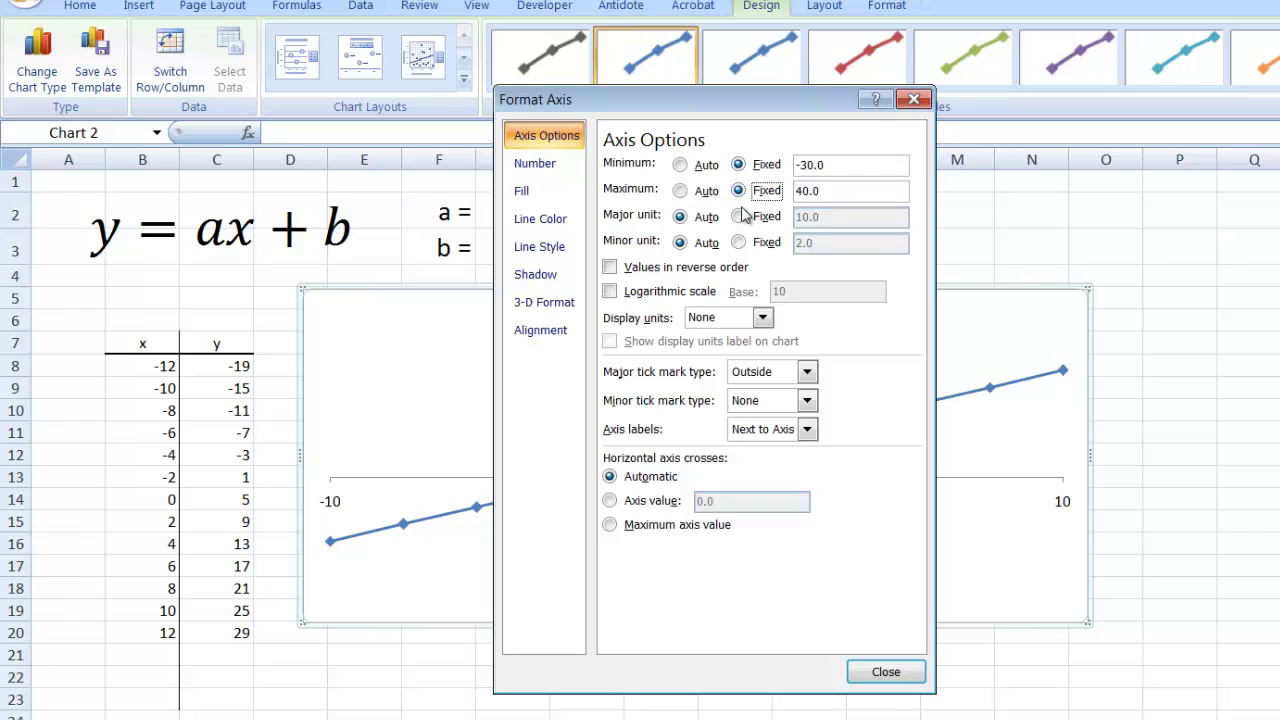
left_click(738, 216)
left_click(739, 242)
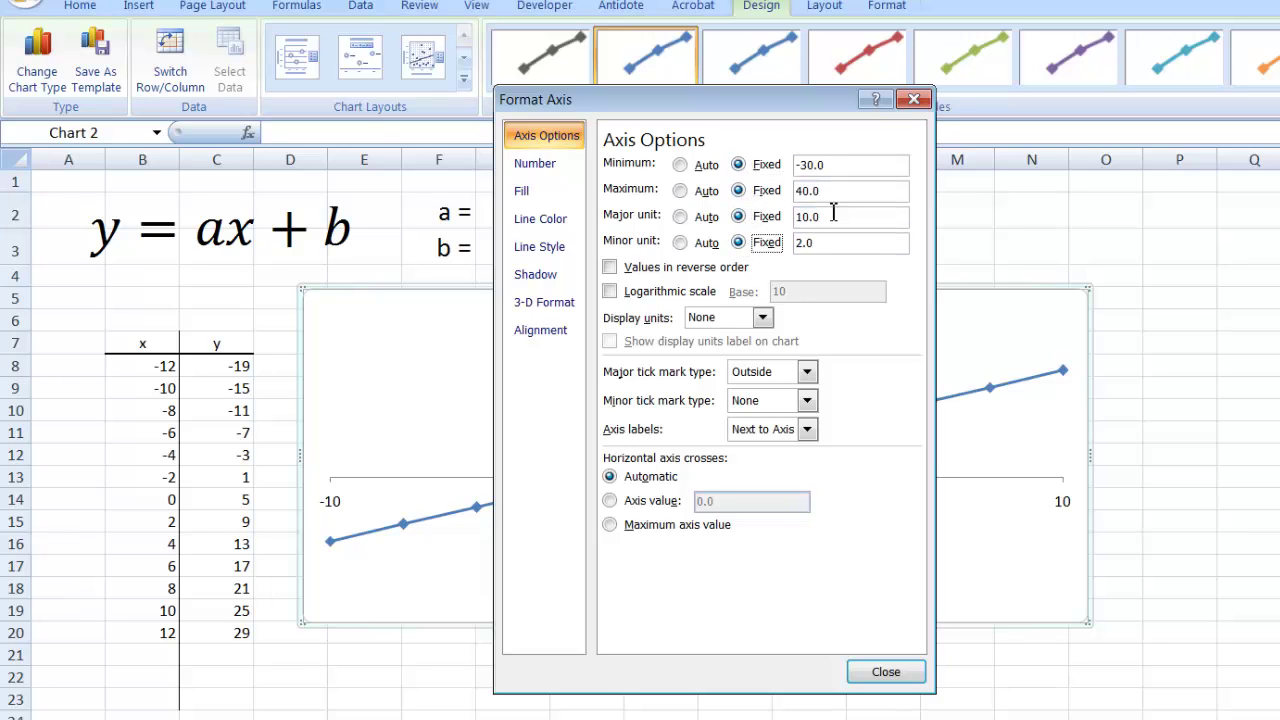
Step: Set the vertical axis minimum to -50 and maximum to 50
left_click_drag(834, 165, 735, 162)
type("-50")
left_click_drag(836, 192, 750, 194)
type("5")
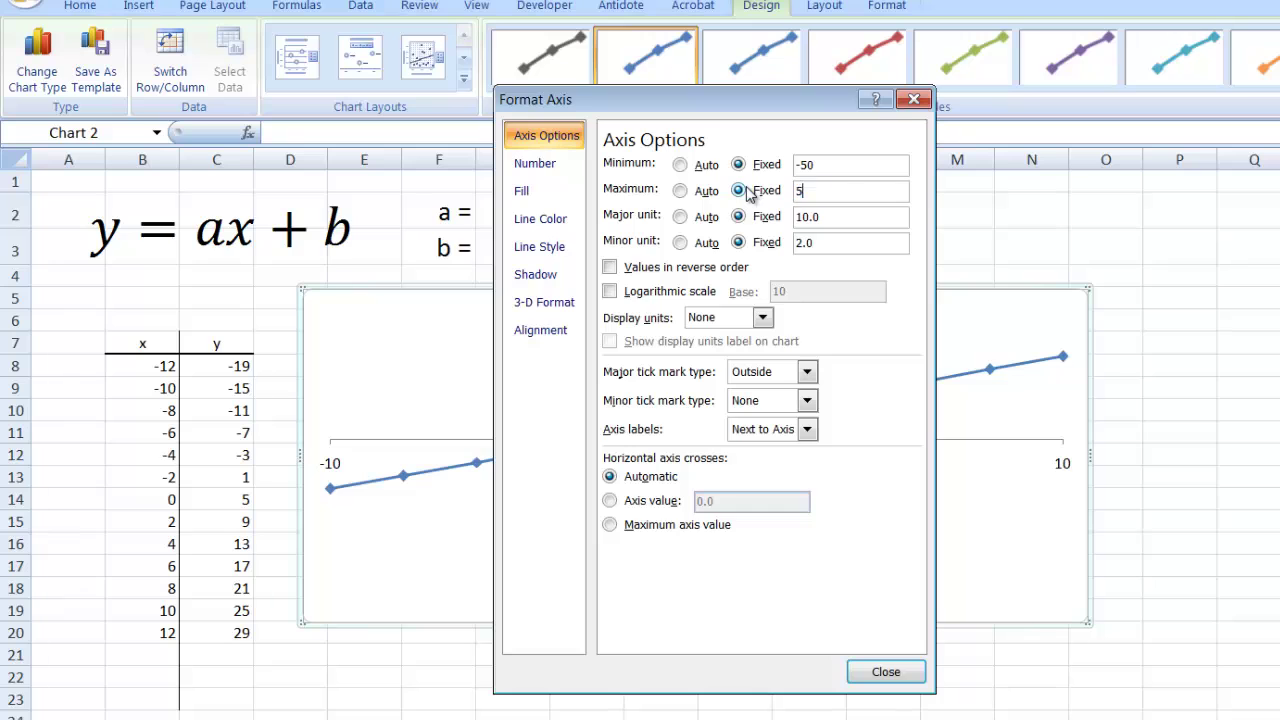
type("0")
key("Return")
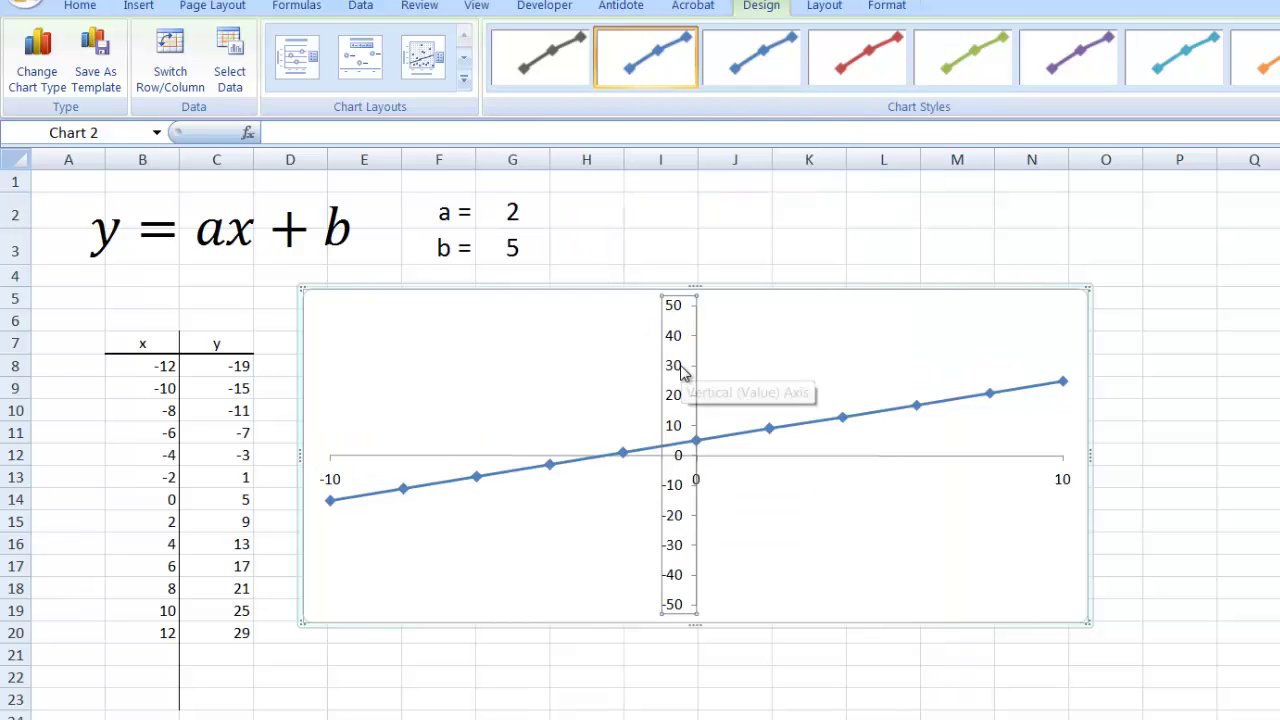
Step: Set the vertical axis major unit to 50 and deselect the chart
right_click(684, 370)
left_click(712, 588)
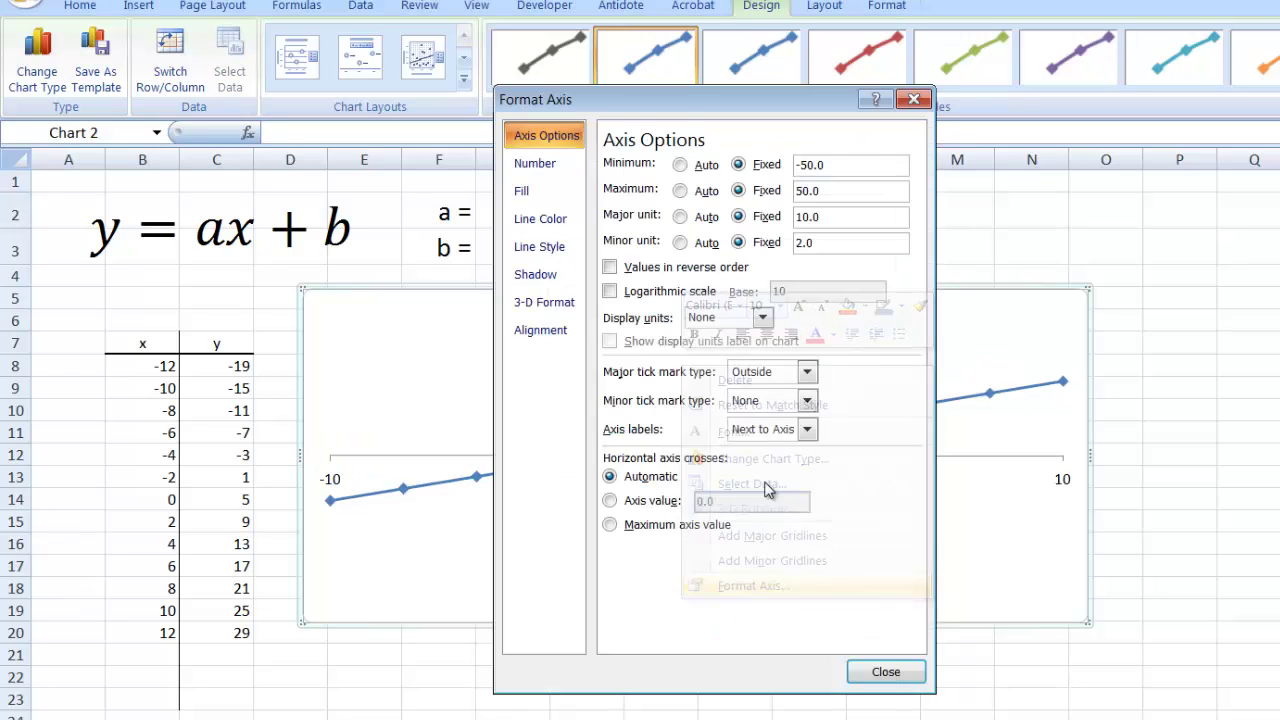
double_click(836, 217)
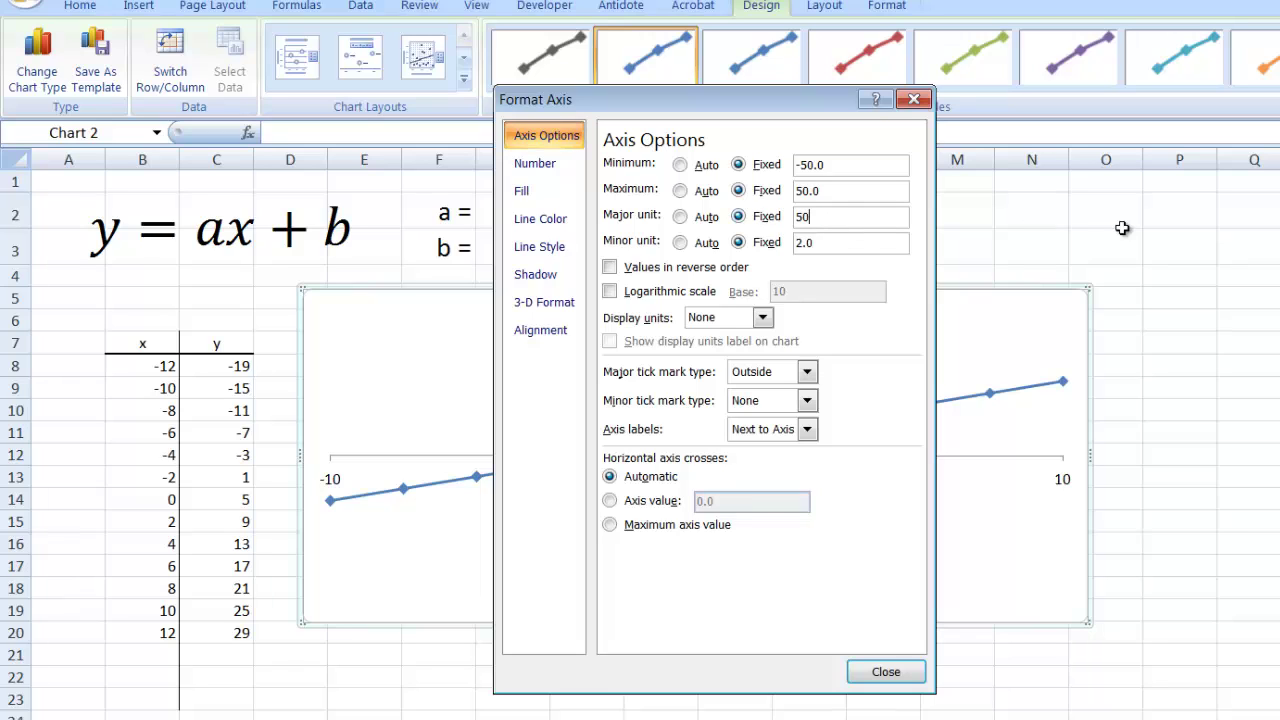
left_click(886, 672)
left_click(1148, 505)
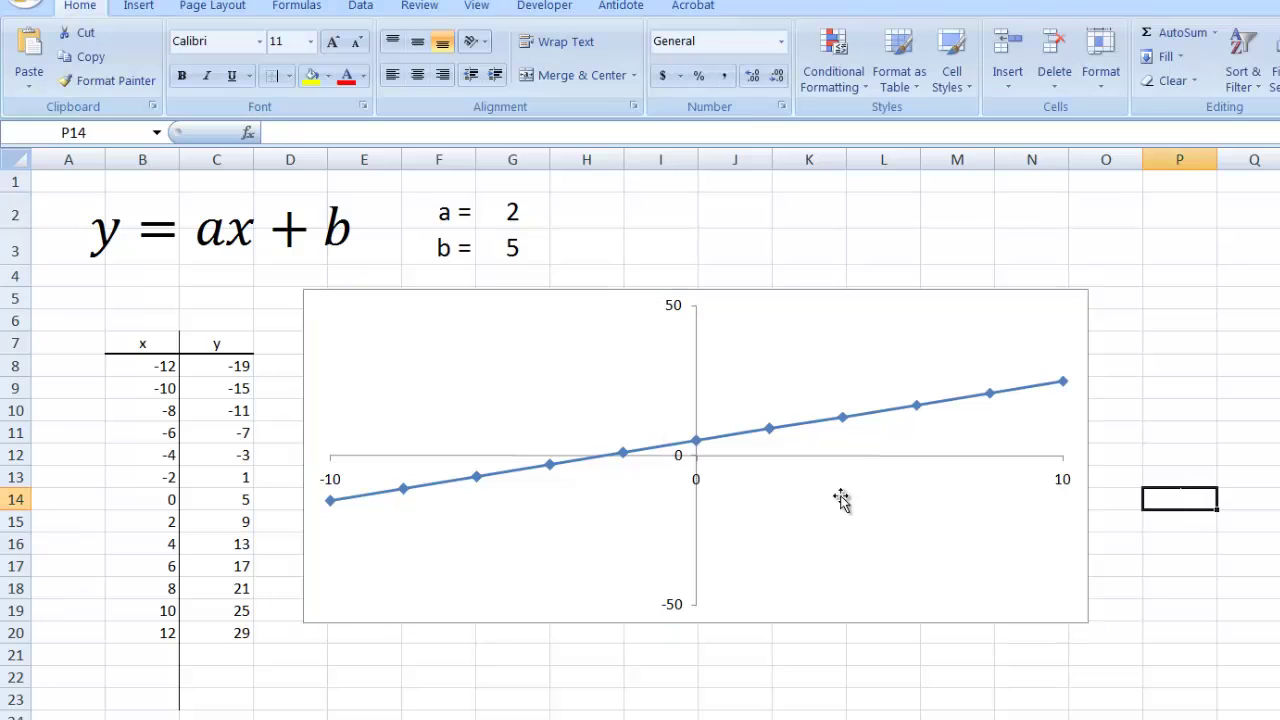
Step: Remove the chart area's border by setting its border color to No line
left_click(990, 293)
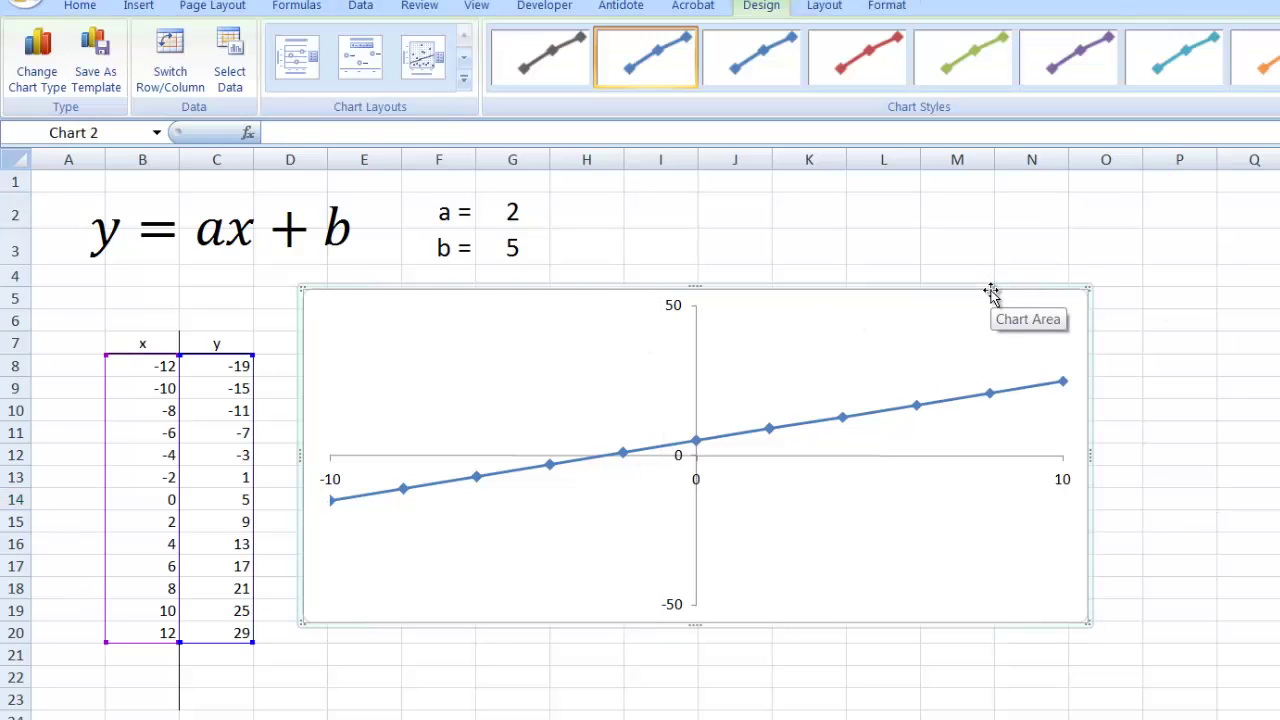
right_click(990, 293)
left_click(1082, 641)
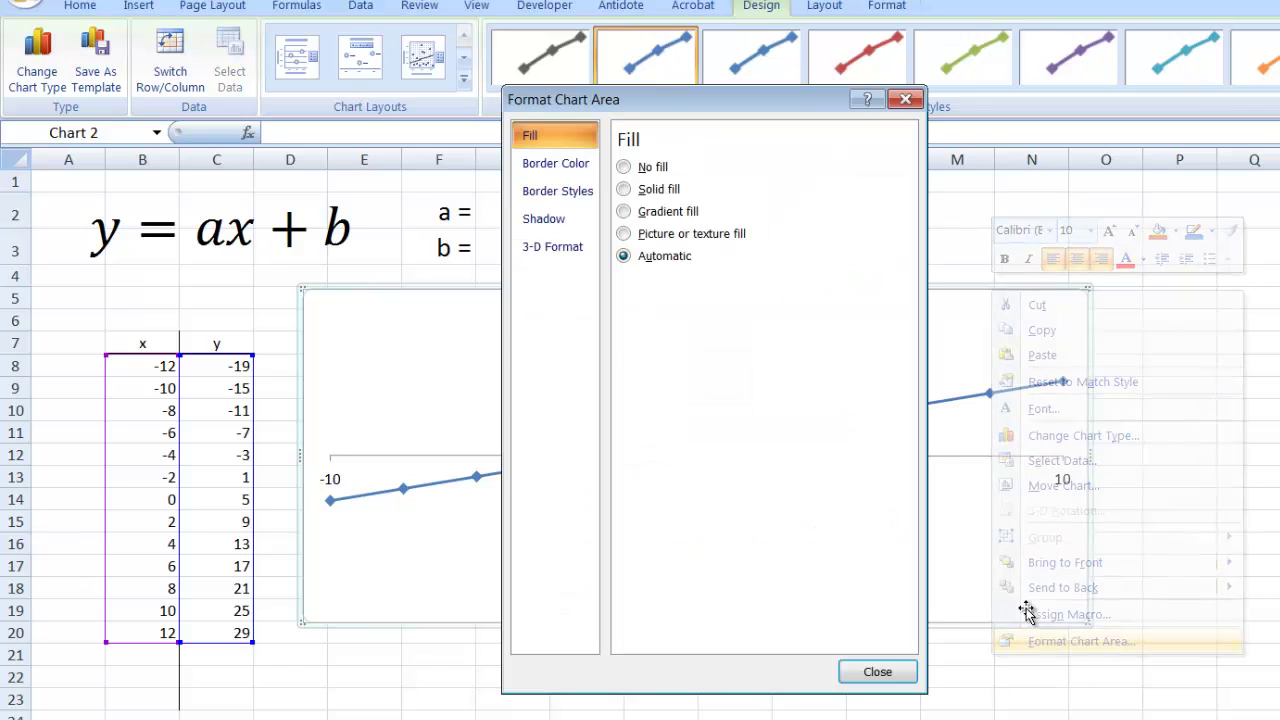
left_click(550, 164)
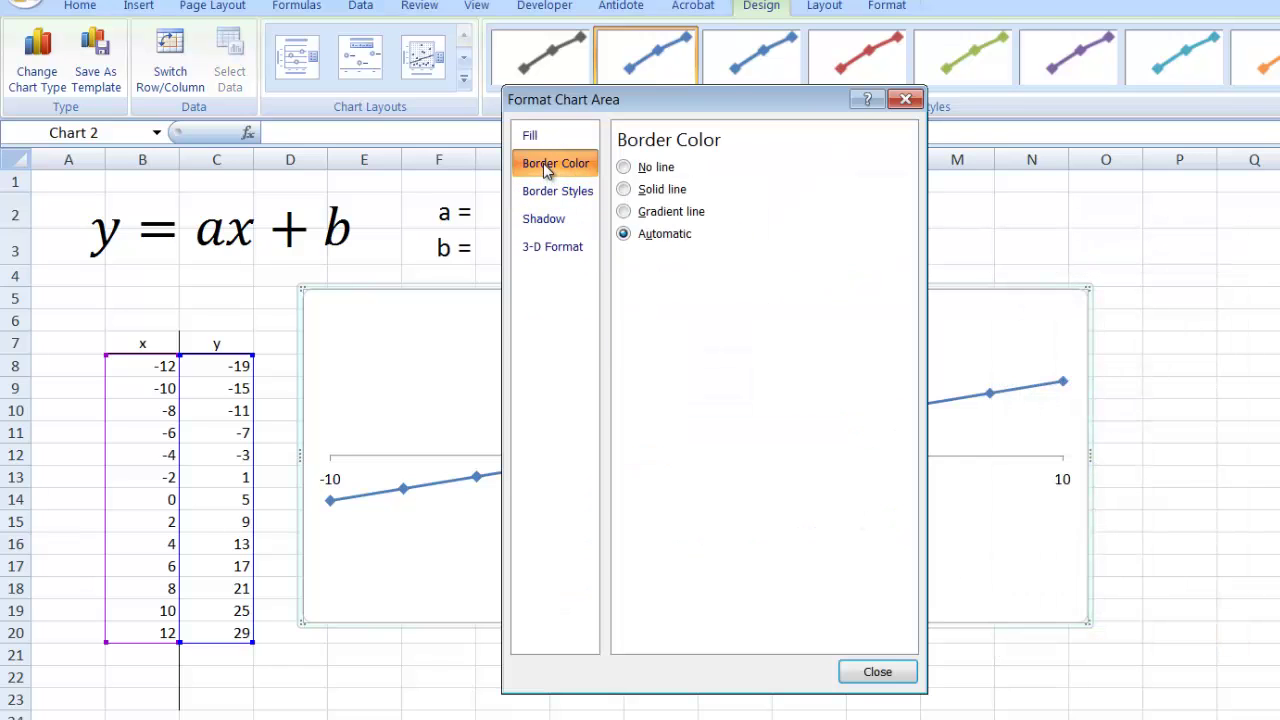
left_click(623, 167)
left_click(1267, 492)
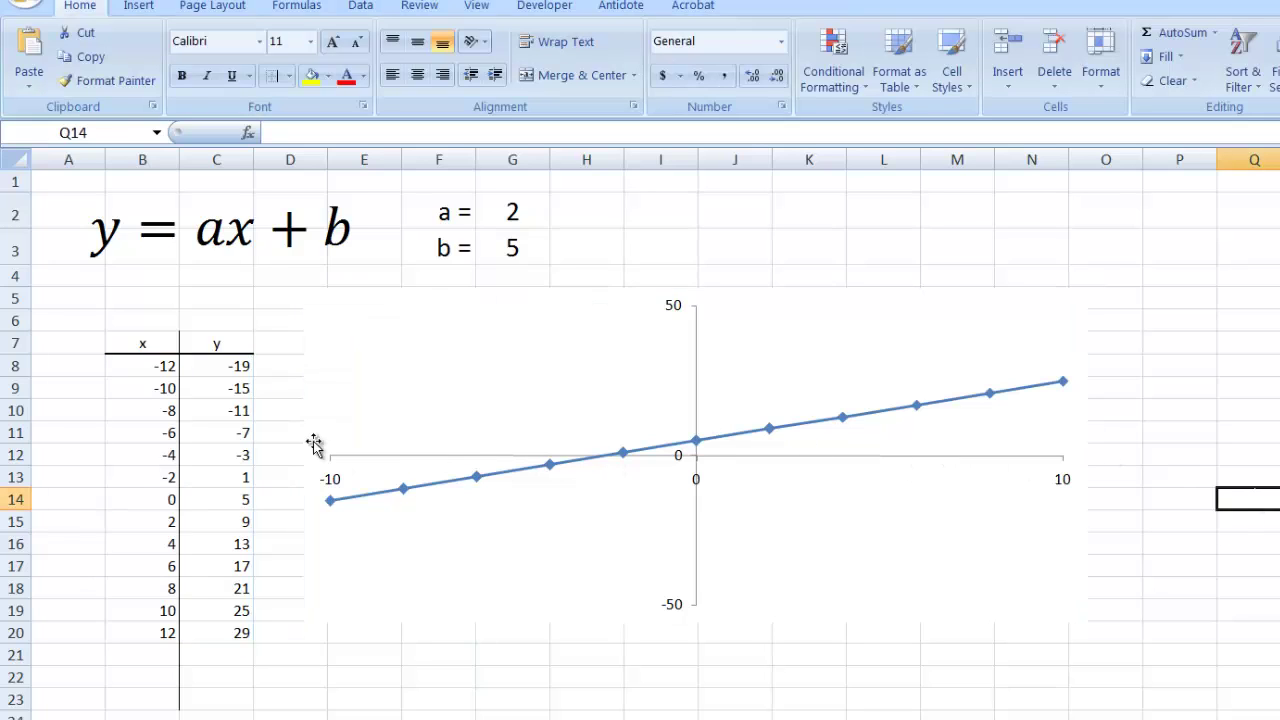
Step: Set b in G3 to 20 to shift the plotted line
left_click(510, 249)
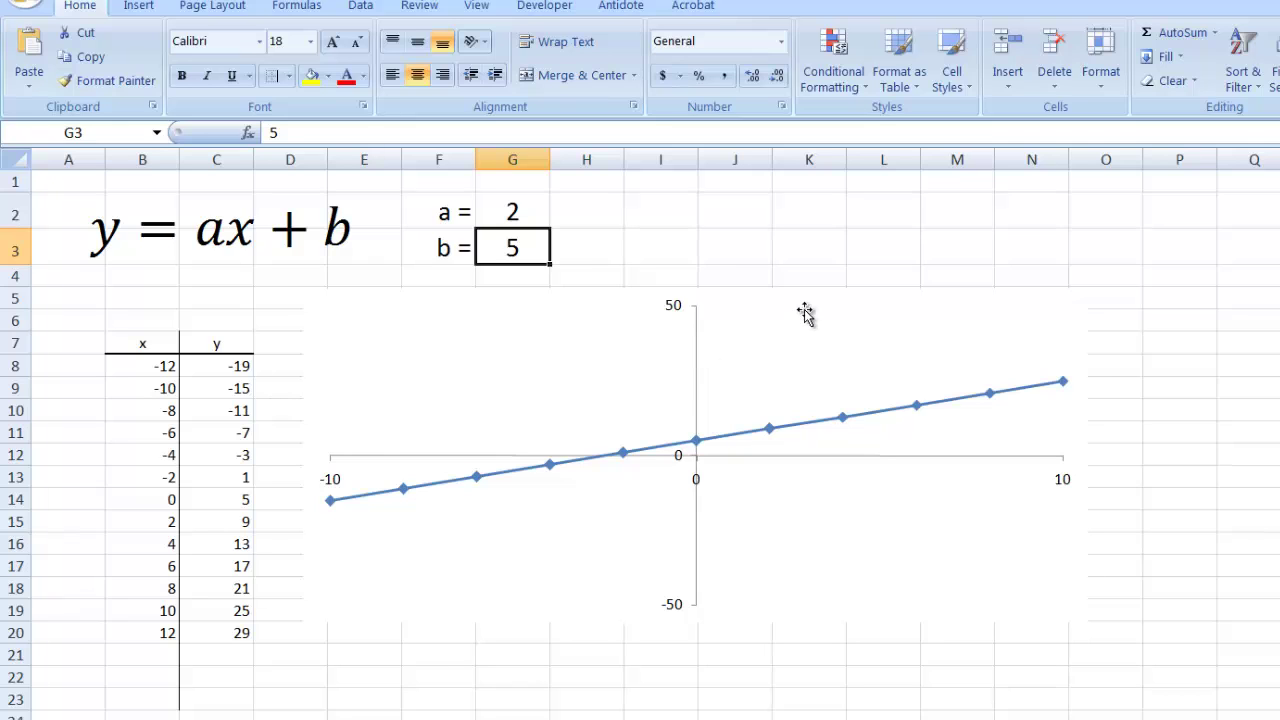
type("20")
key("Return")
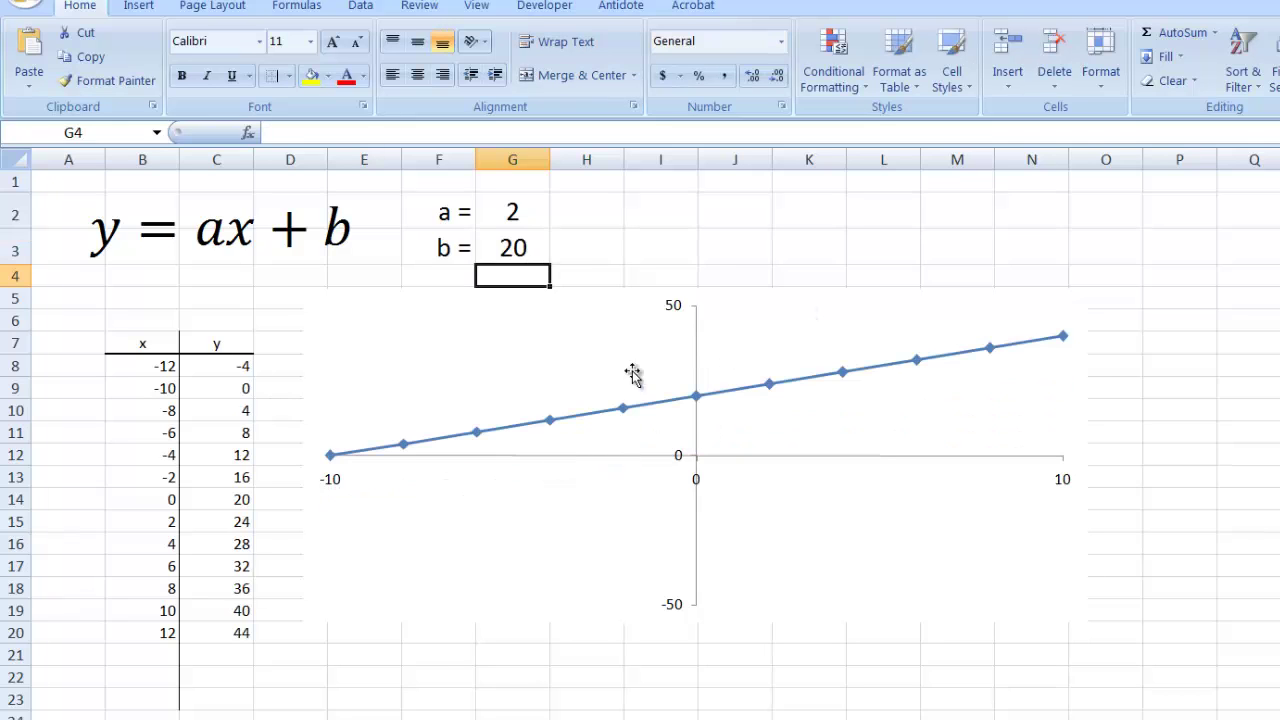
Step: Set b in G3 to 10
left_click(513, 246)
type("10")
key("Return")
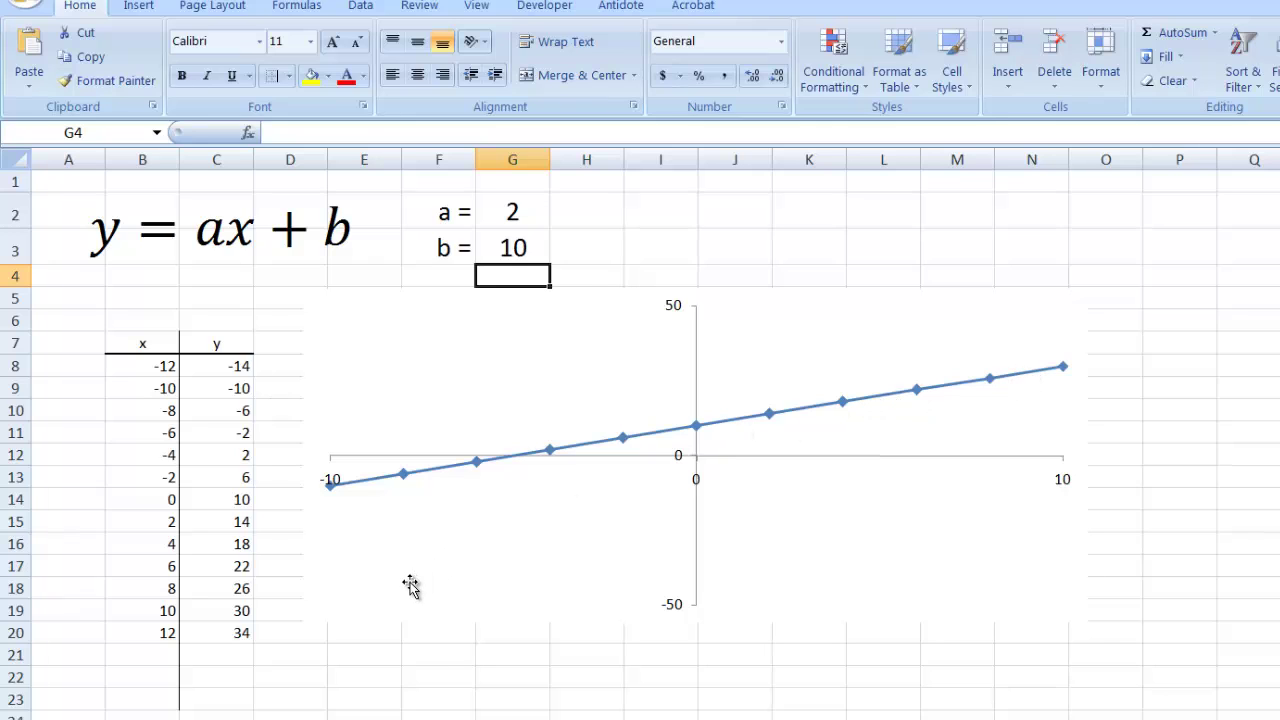
Step: Add data labels to the points of the plotted line series
left_click(917, 393)
right_click(918, 395)
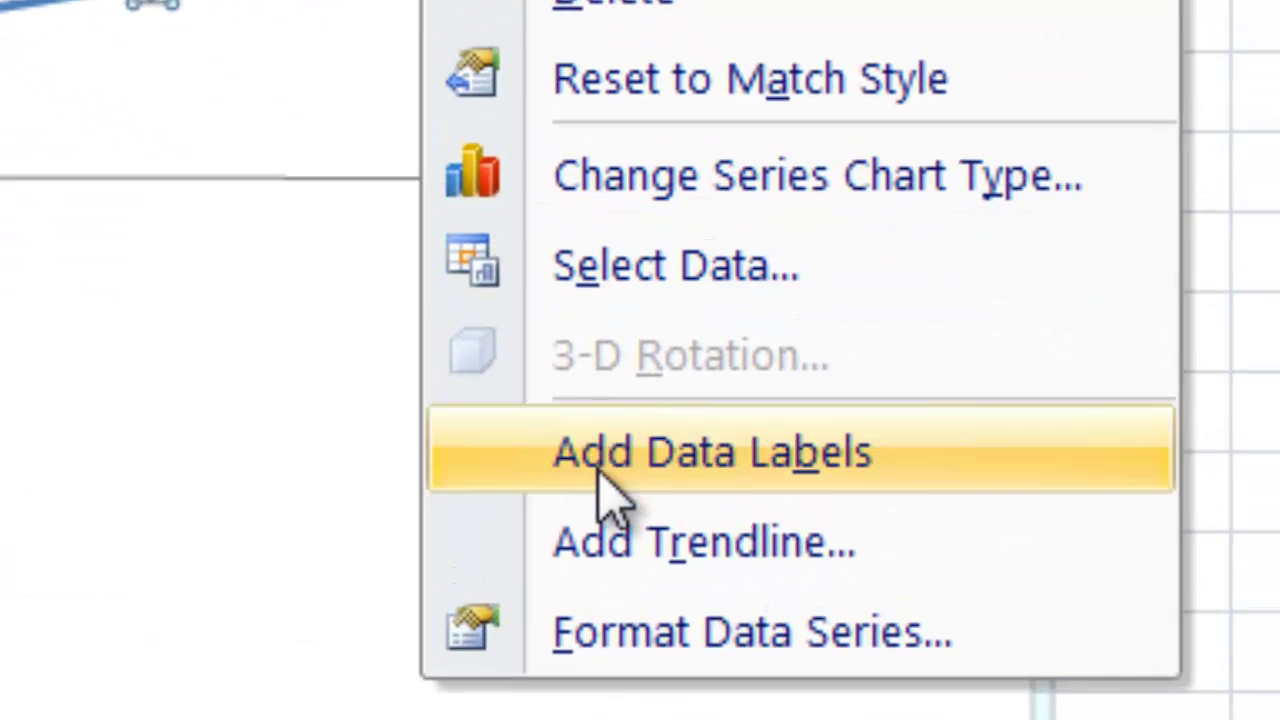
left_click(679, 475)
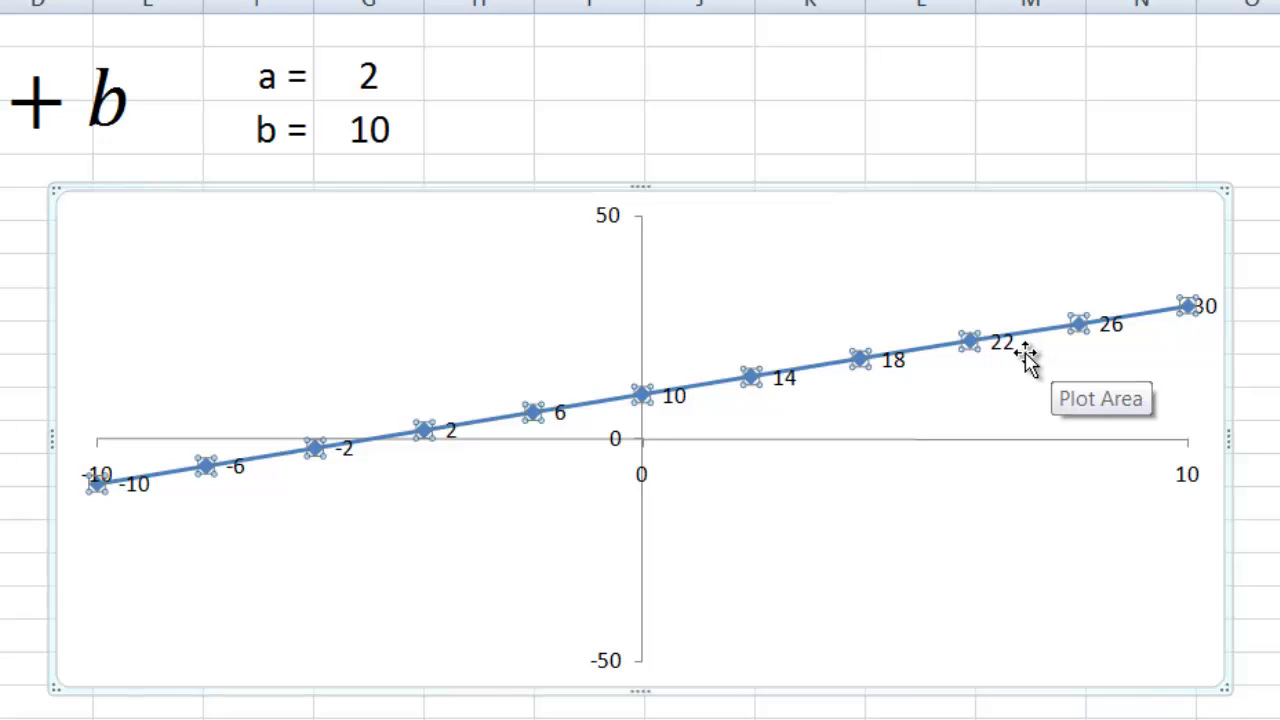
Step: Format the data labels to contain both X Value and Y Value, position them Below, and deselect the chart
left_click(1008, 347)
right_click(1010, 350)
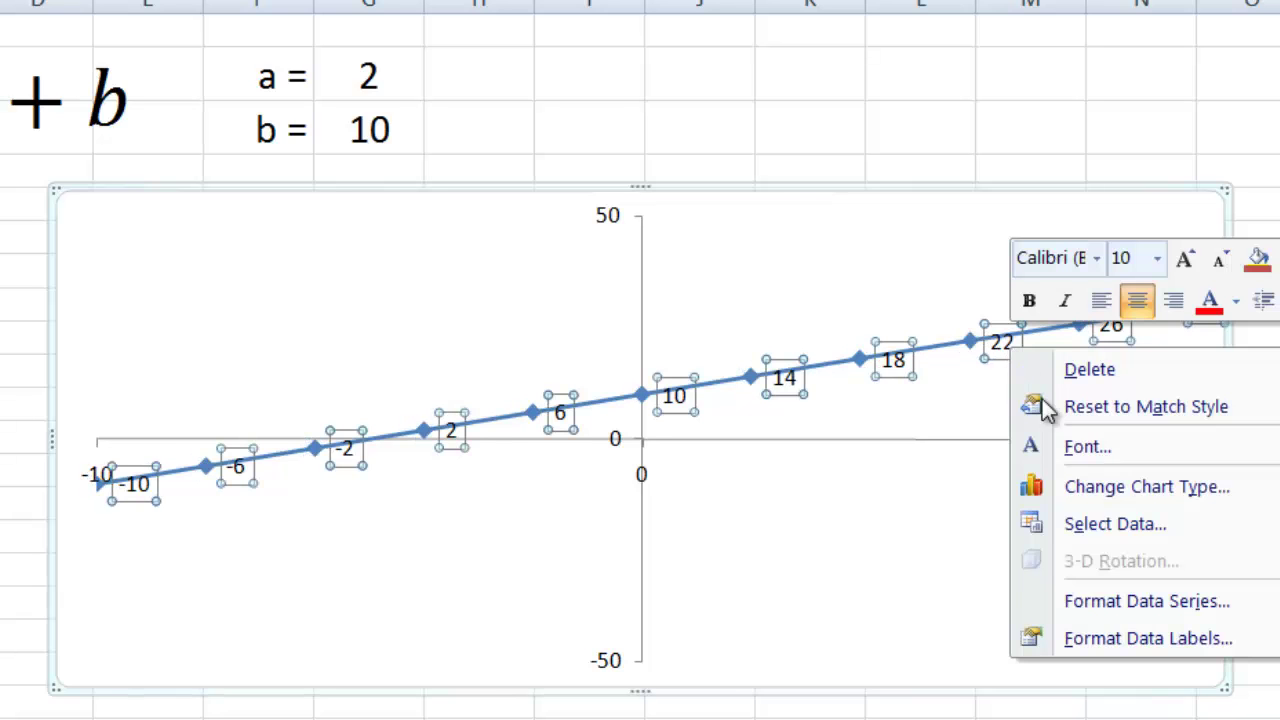
left_click(1105, 641)
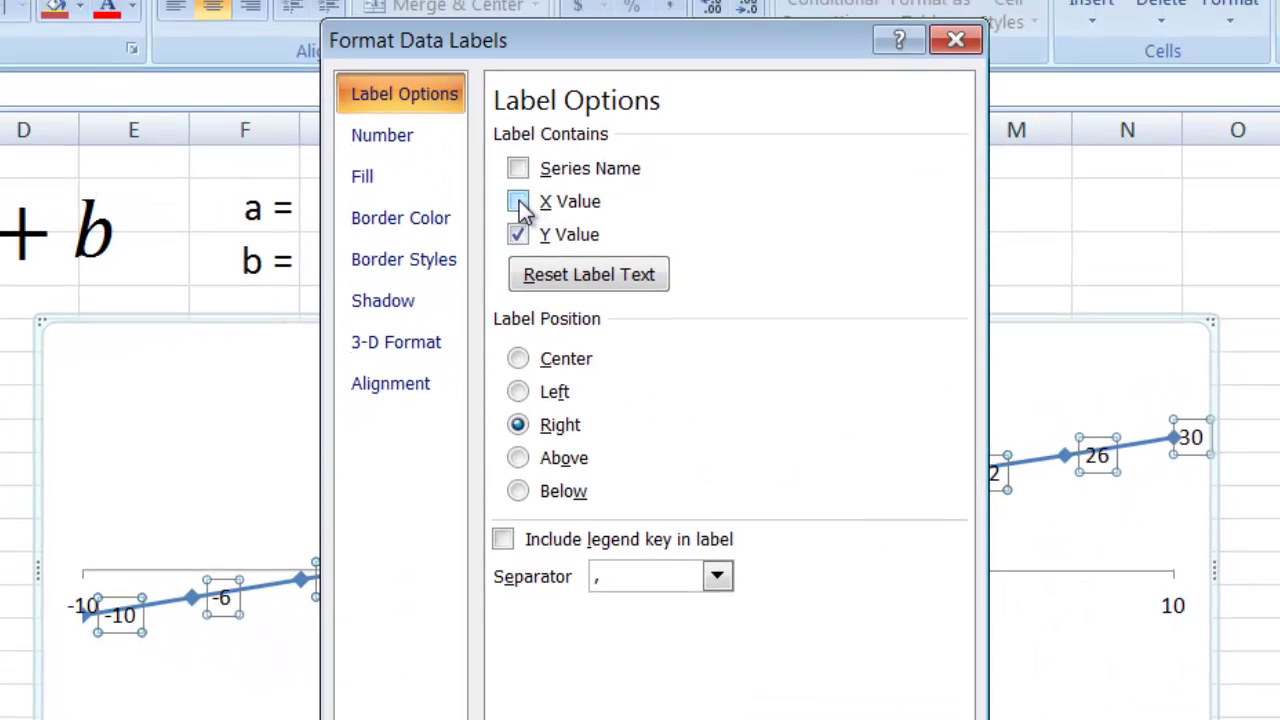
left_click(518, 202)
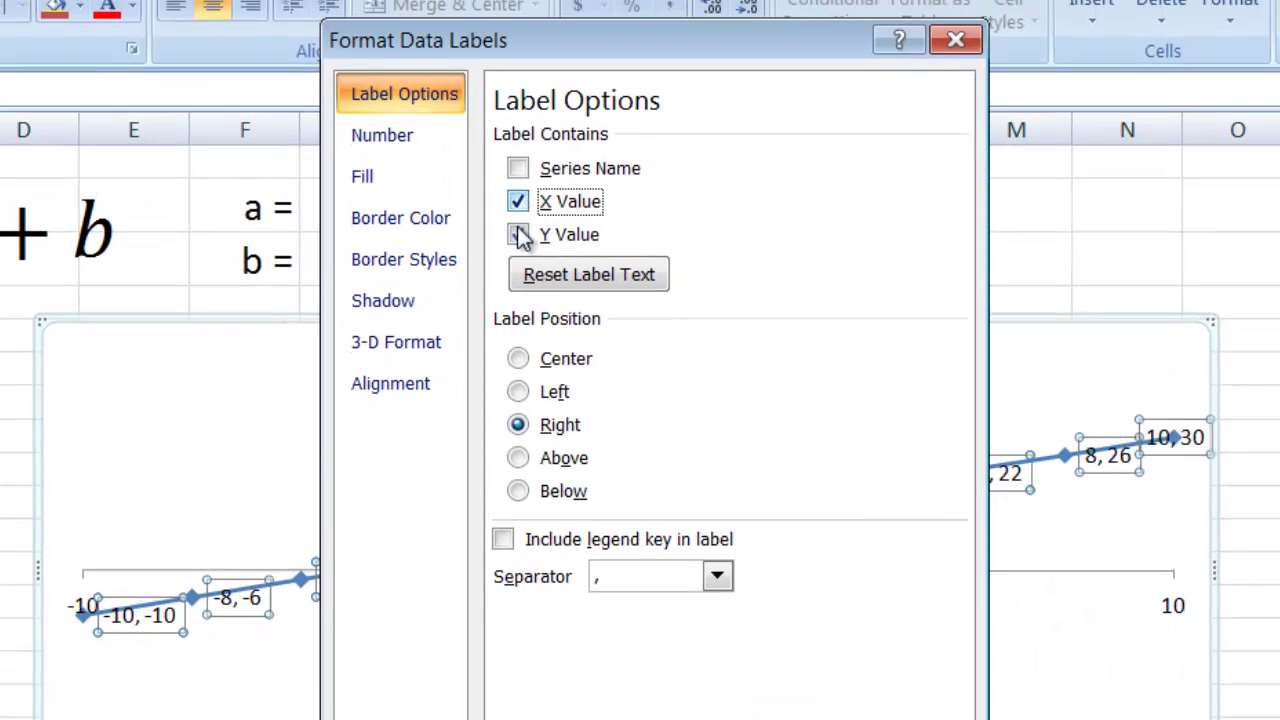
left_click(518, 491)
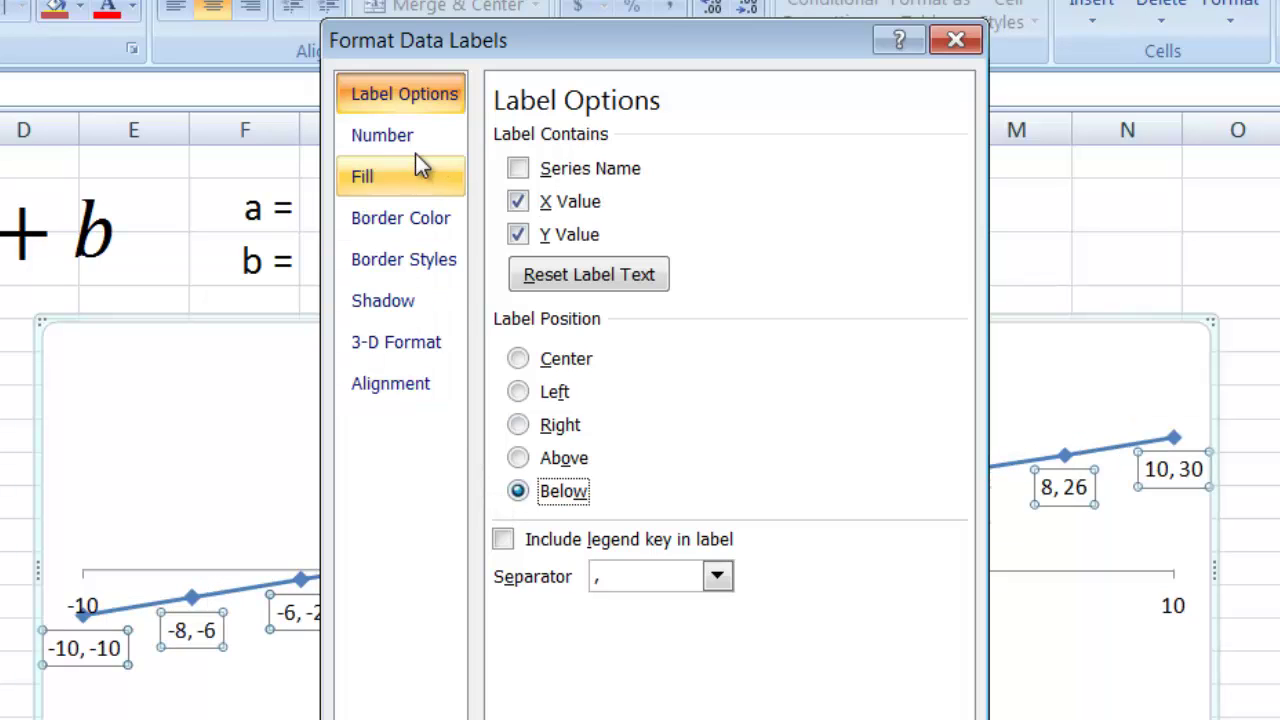
left_click(930, 718)
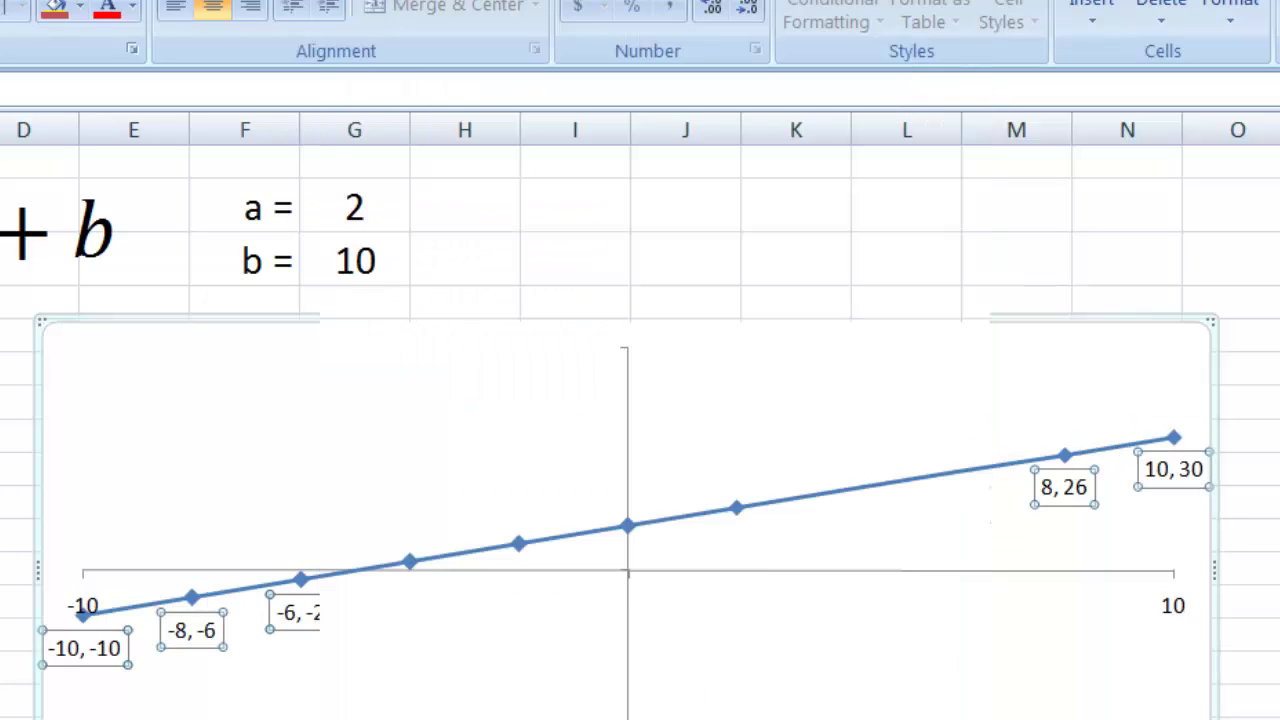
left_click(1262, 700)
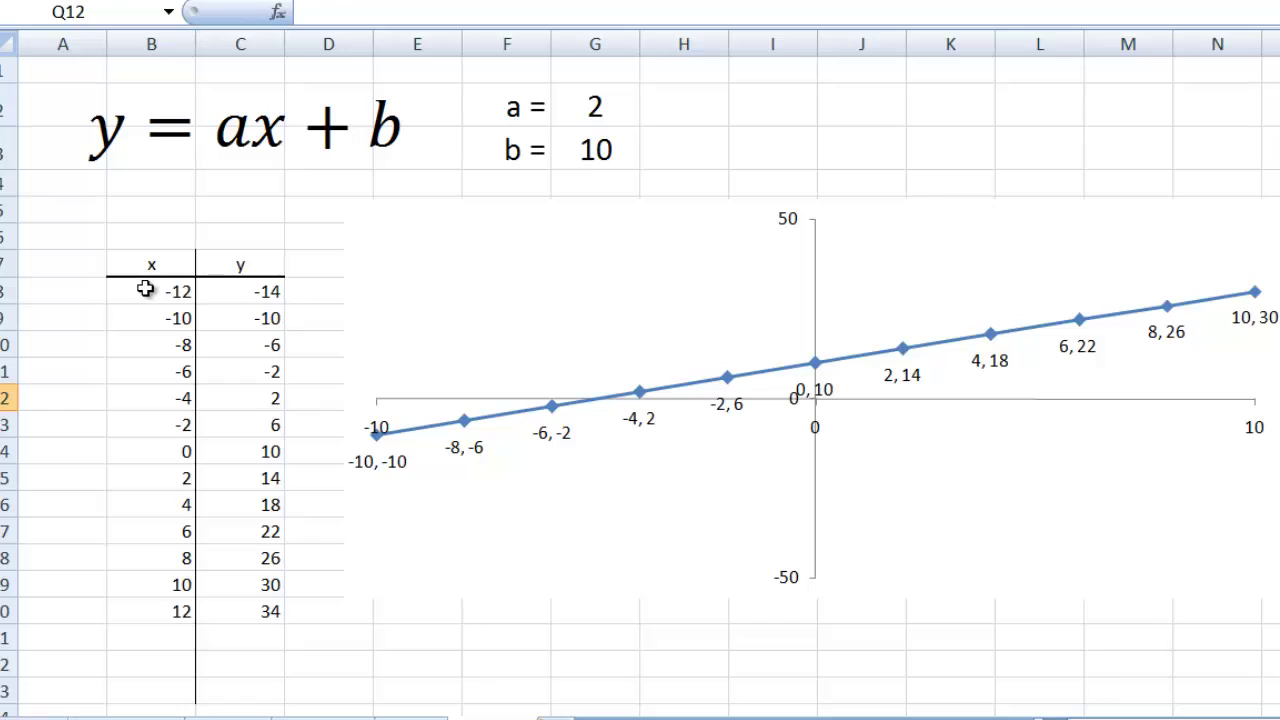
Step: Start a Custom number format for the x values in B8:B20 from the code #,##0;-#,##0
left_click_drag(145, 289, 143, 605)
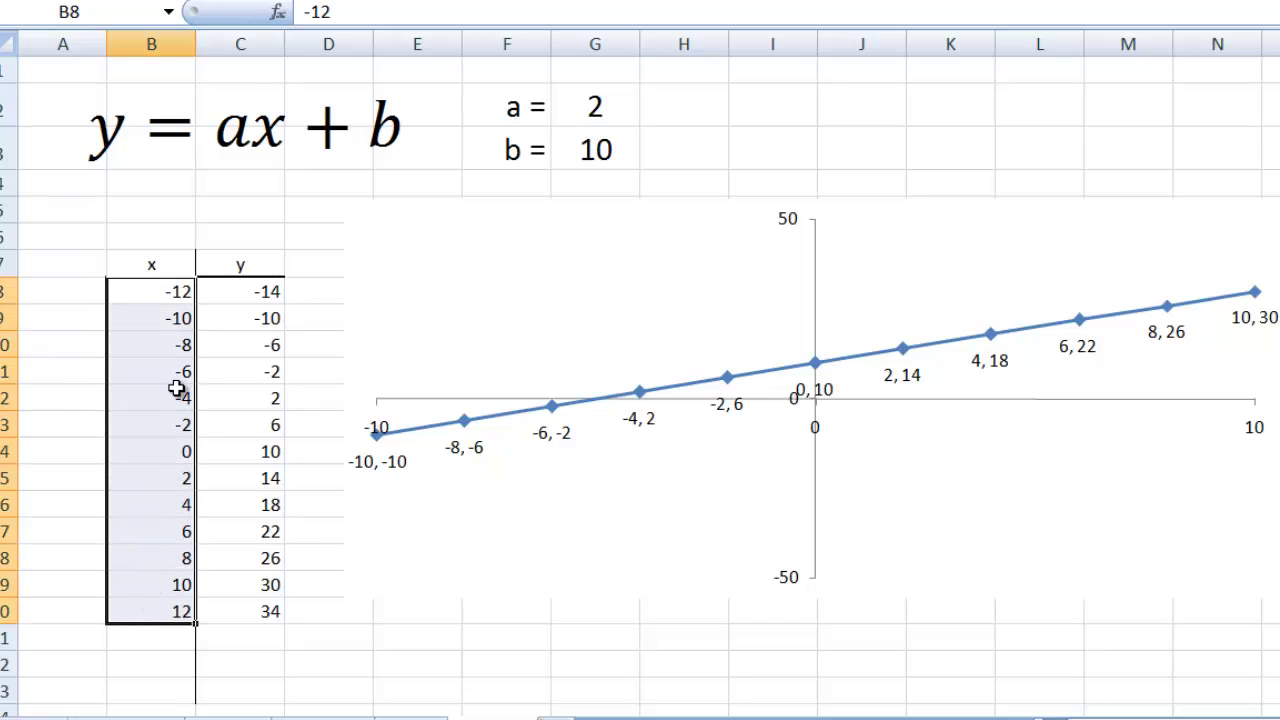
right_click(172, 396)
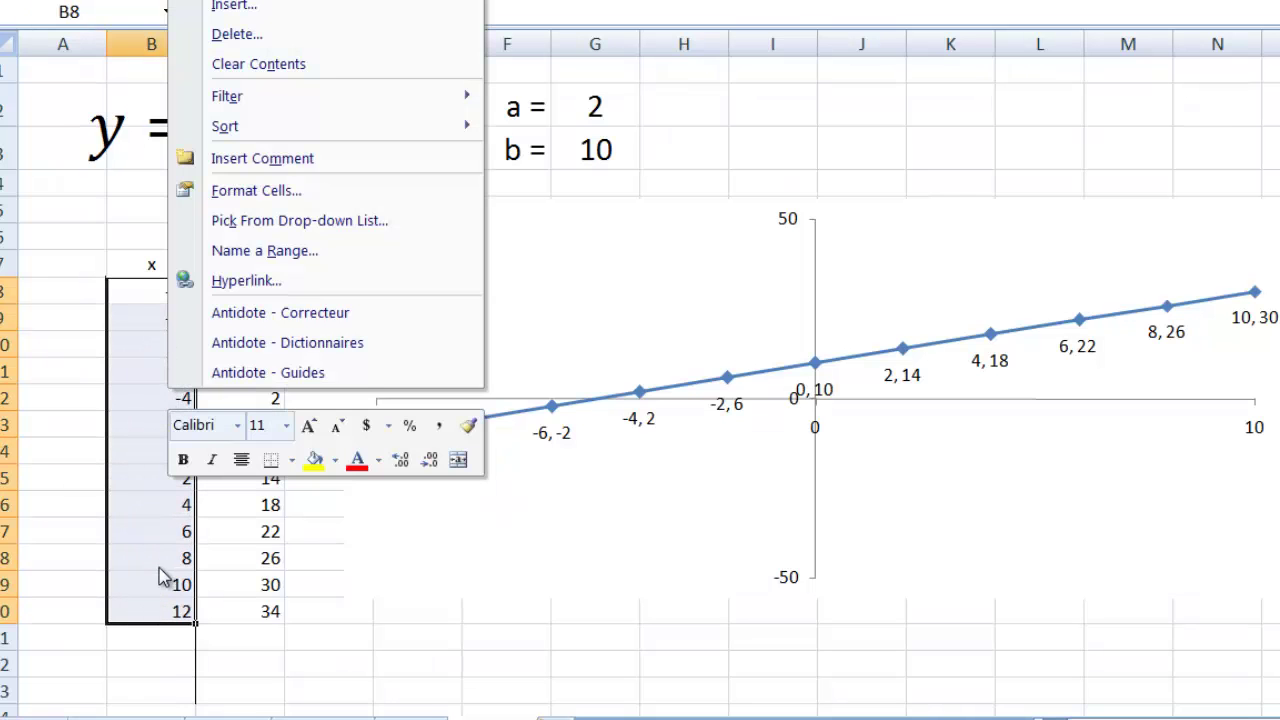
left_click(252, 191)
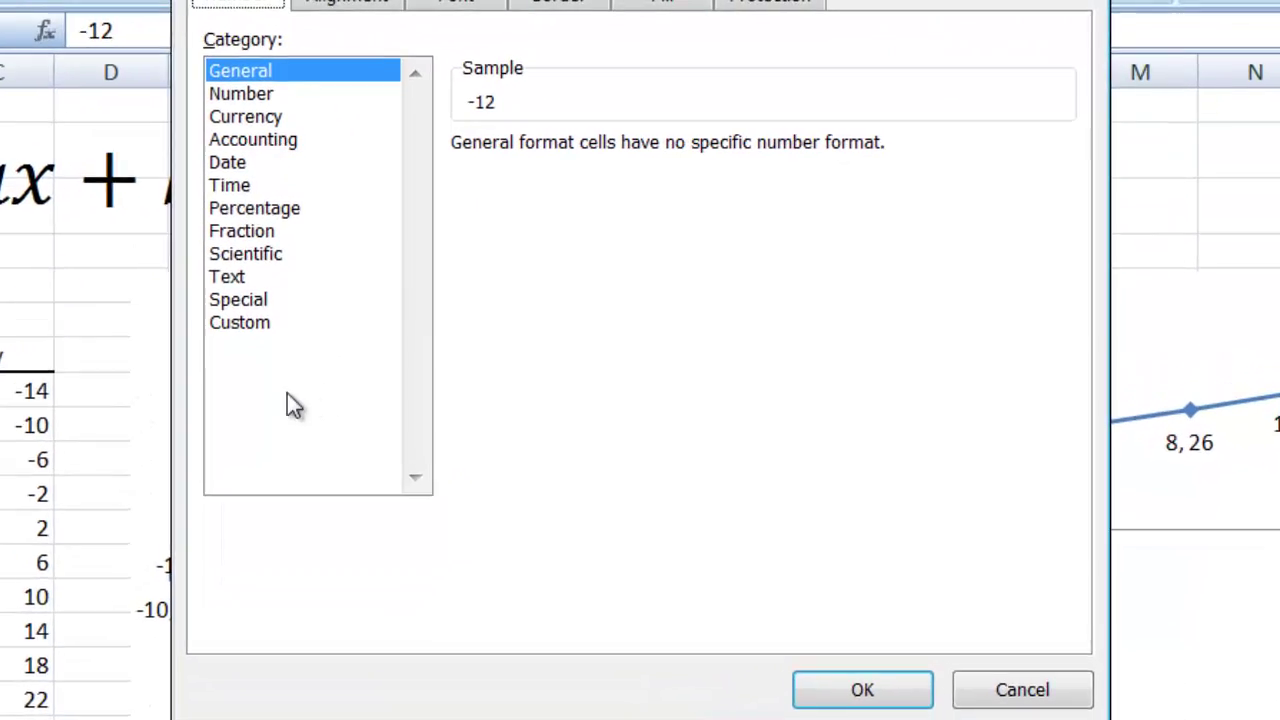
left_click(165, 360)
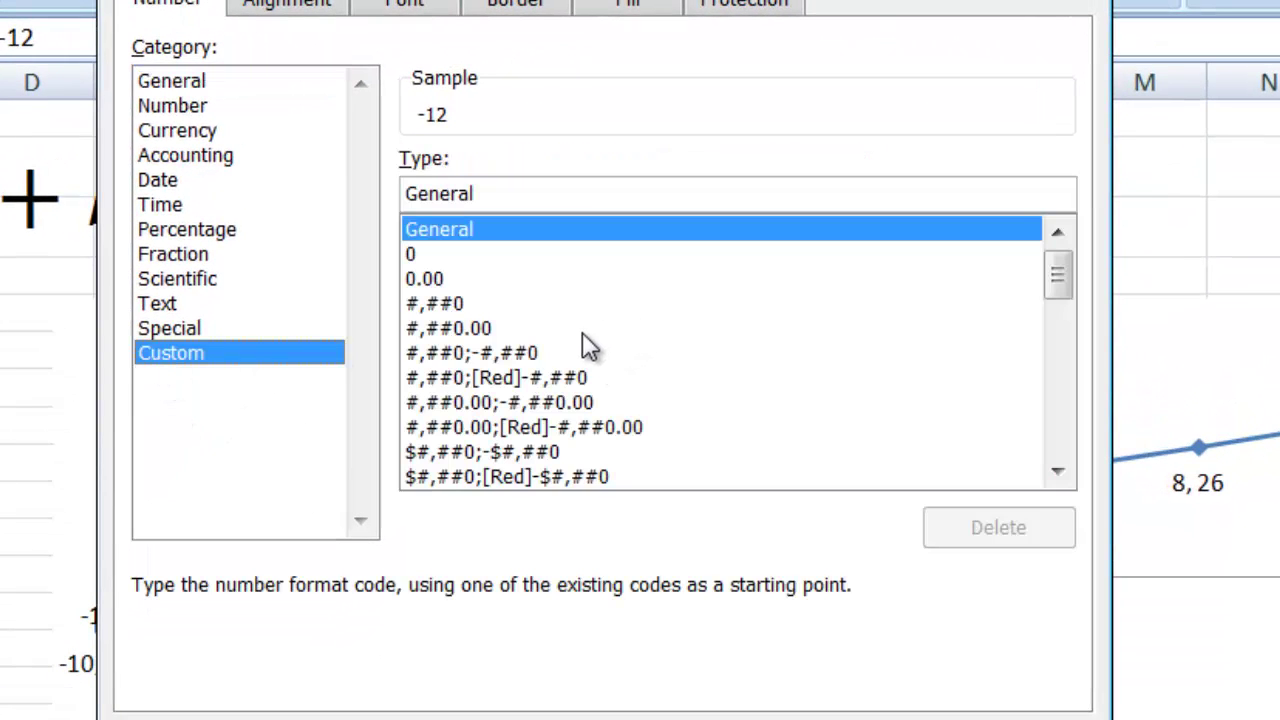
left_click(448, 356)
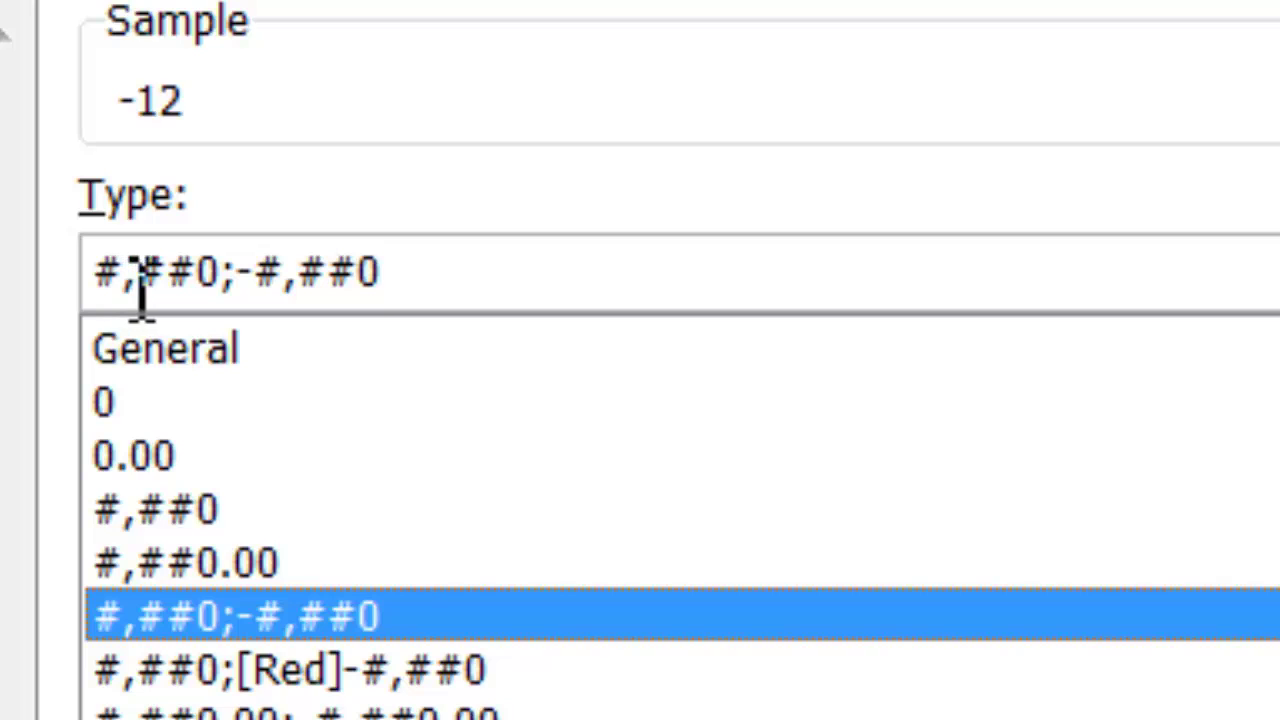
Step: Insert an opening parenthesis before both the positive and the negative part of the x values' format code
left_click_drag(226, 272, 92, 275)
left_click_drag(451, 290, 252, 286)
left_click(623, 252)
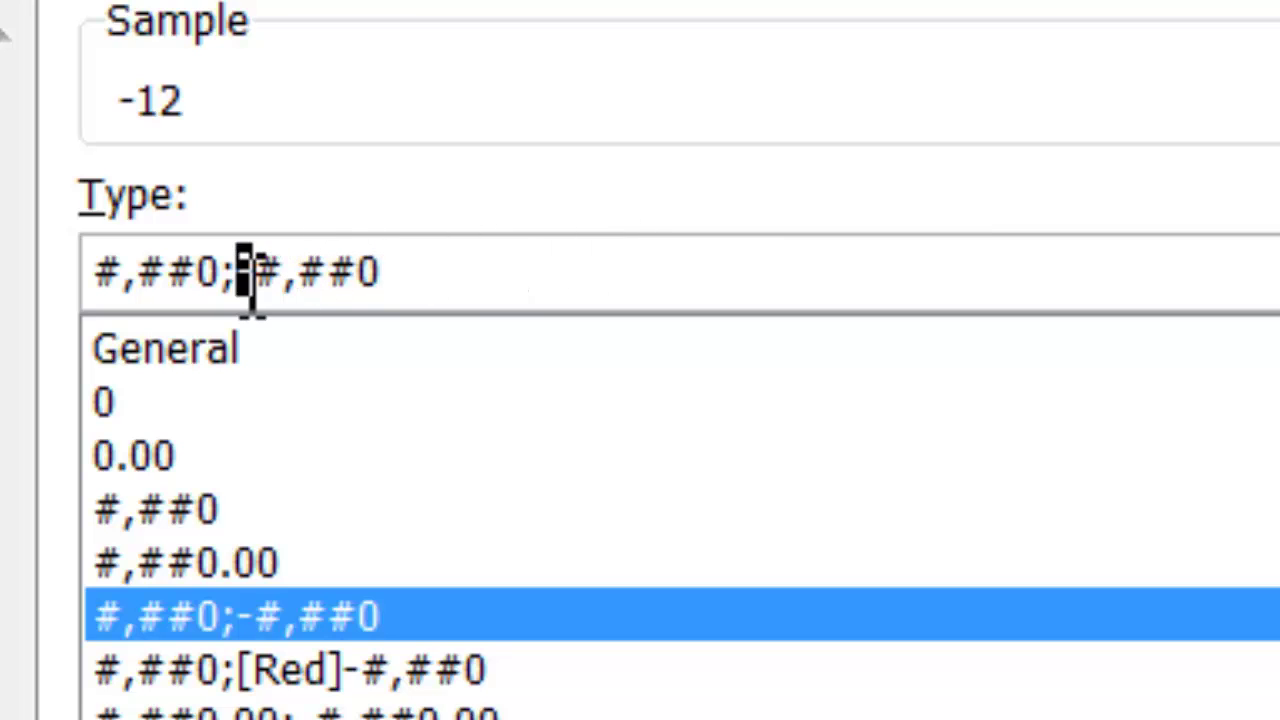
left_click(523, 277)
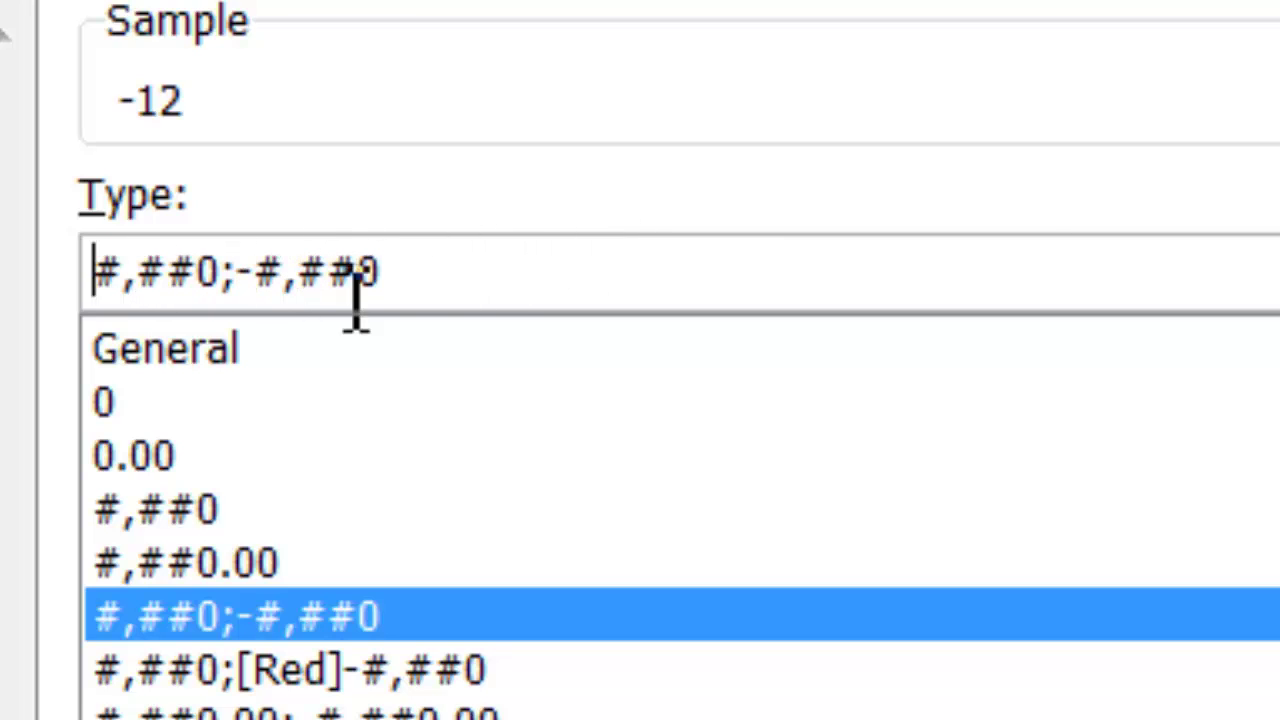
type("(")
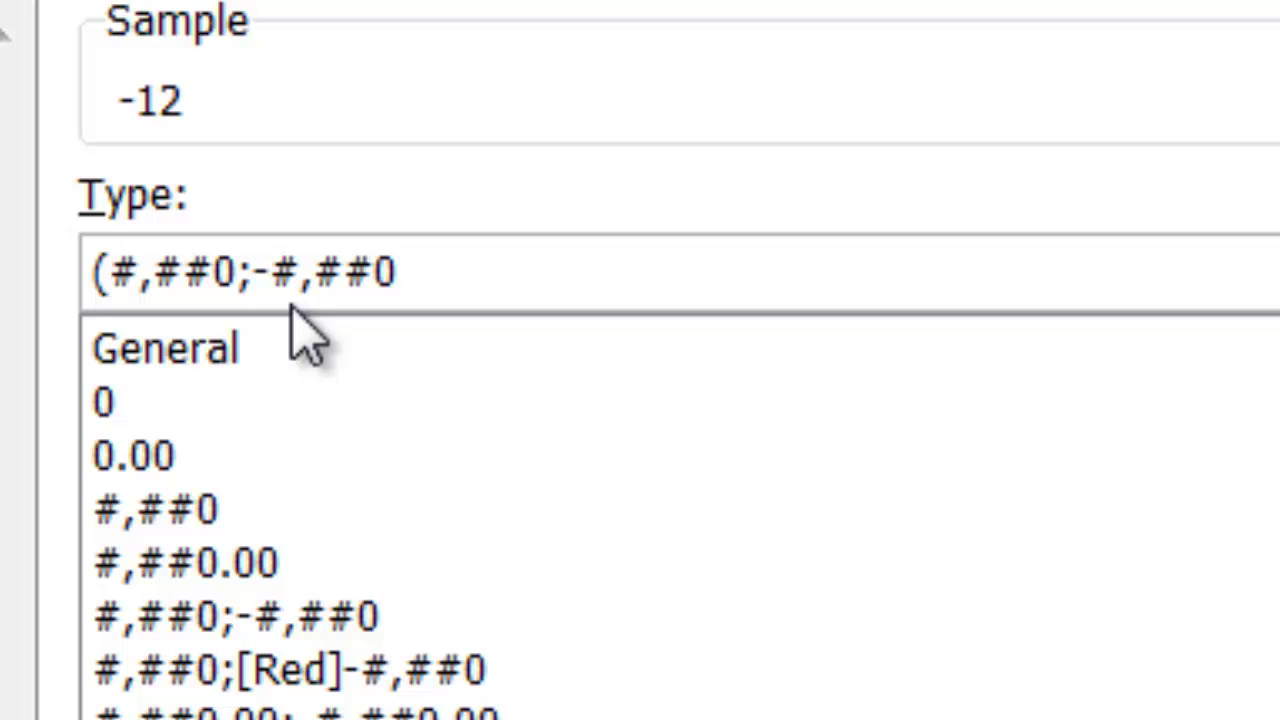
left_click(255, 274)
type("(")
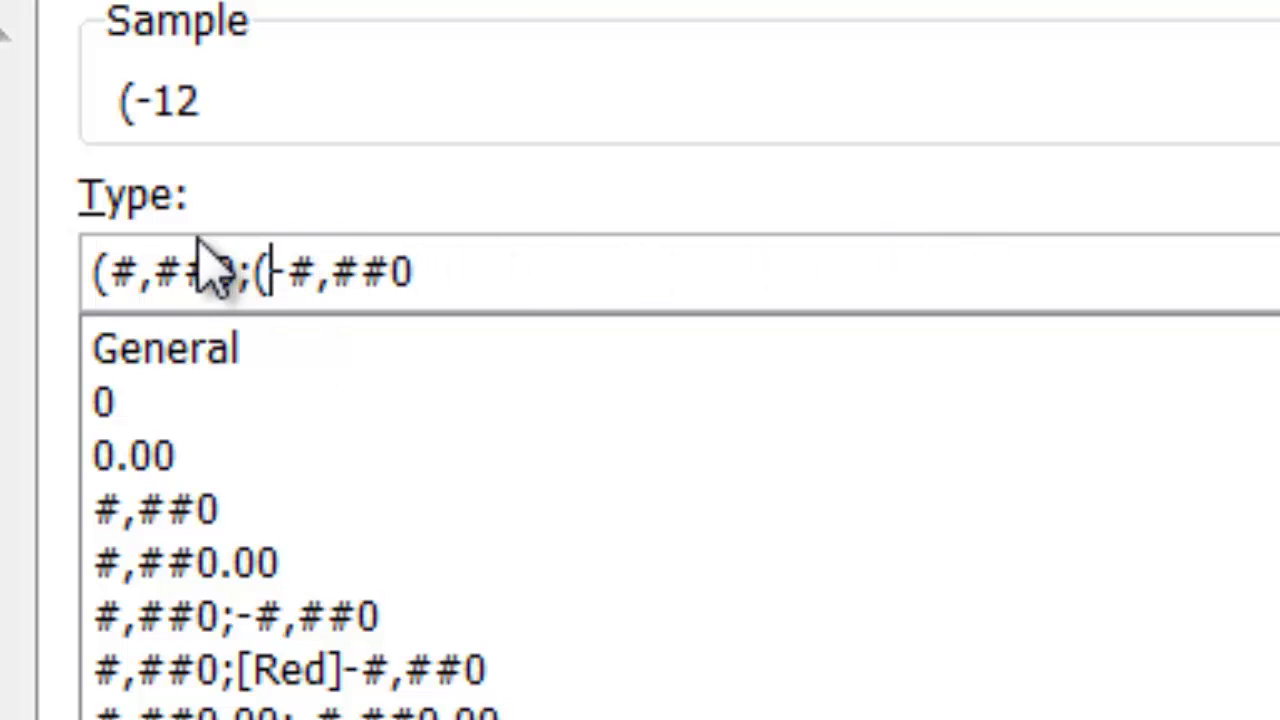
Step: Replace both commas in the code with spaces and apply the format (# ##0;(-# ##0 to the x values
left_click(168, 272)
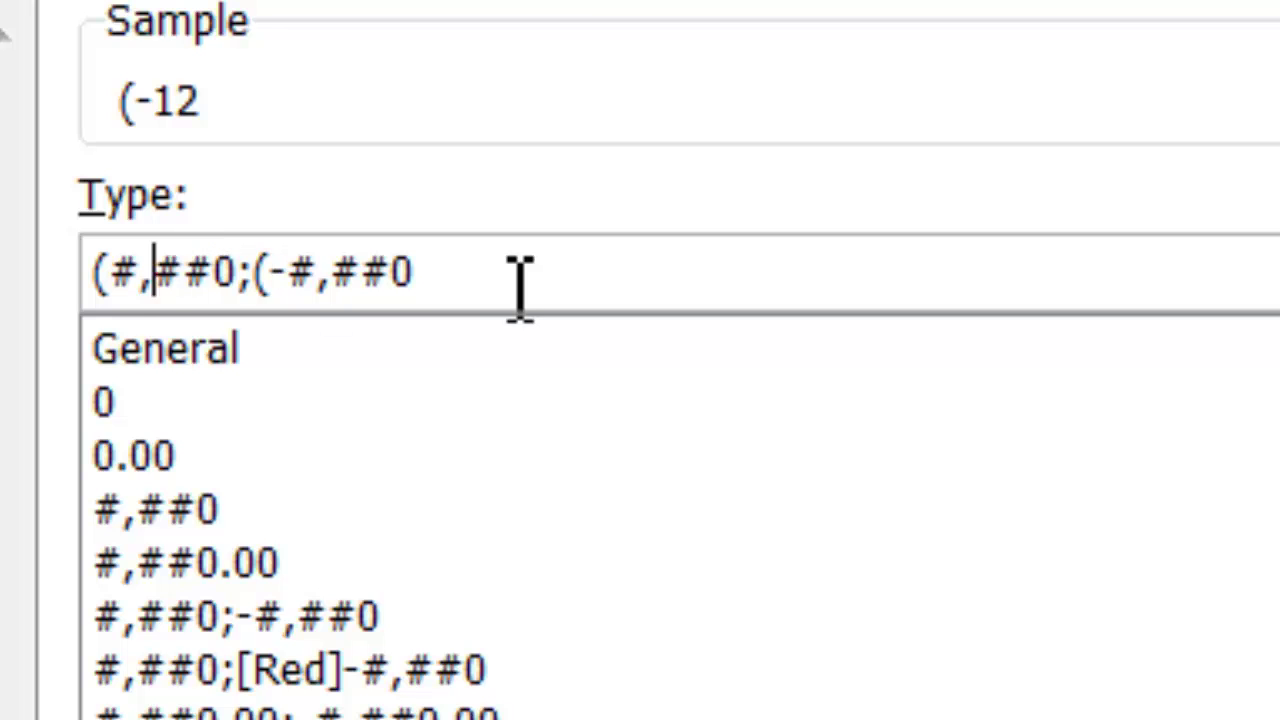
key("BackSpace")
left_click(338, 272)
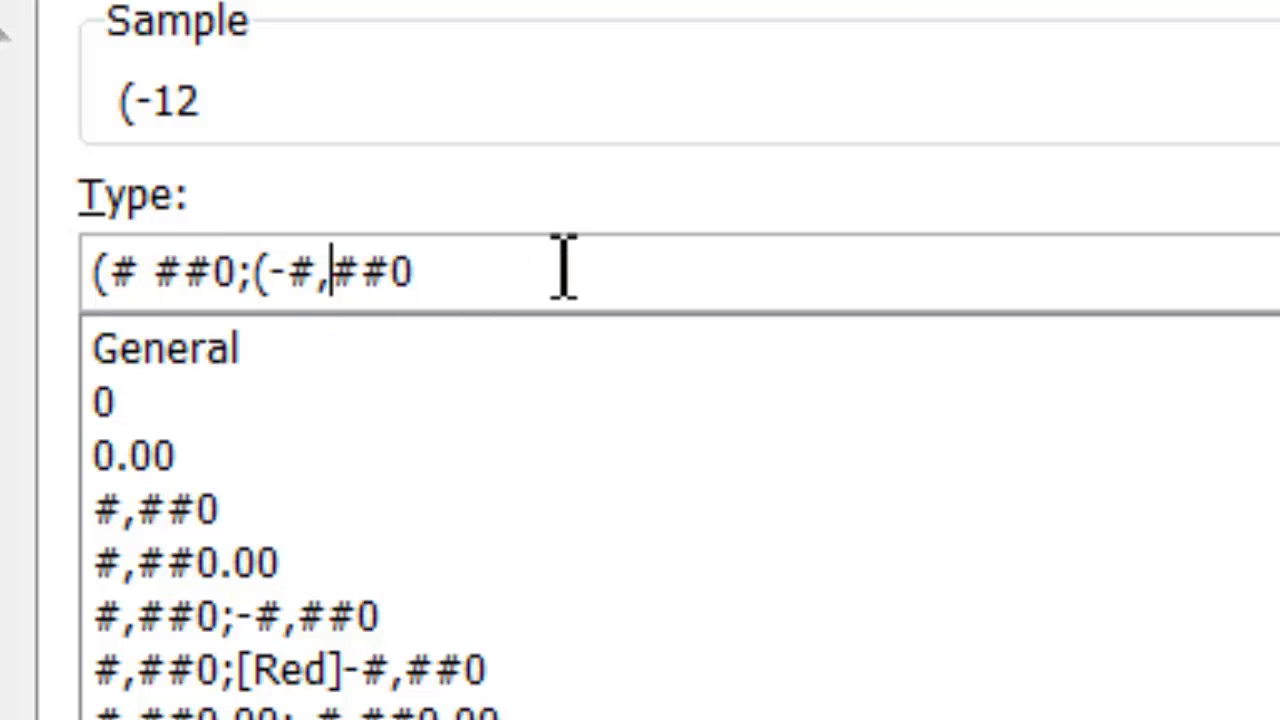
key("BackSpace")
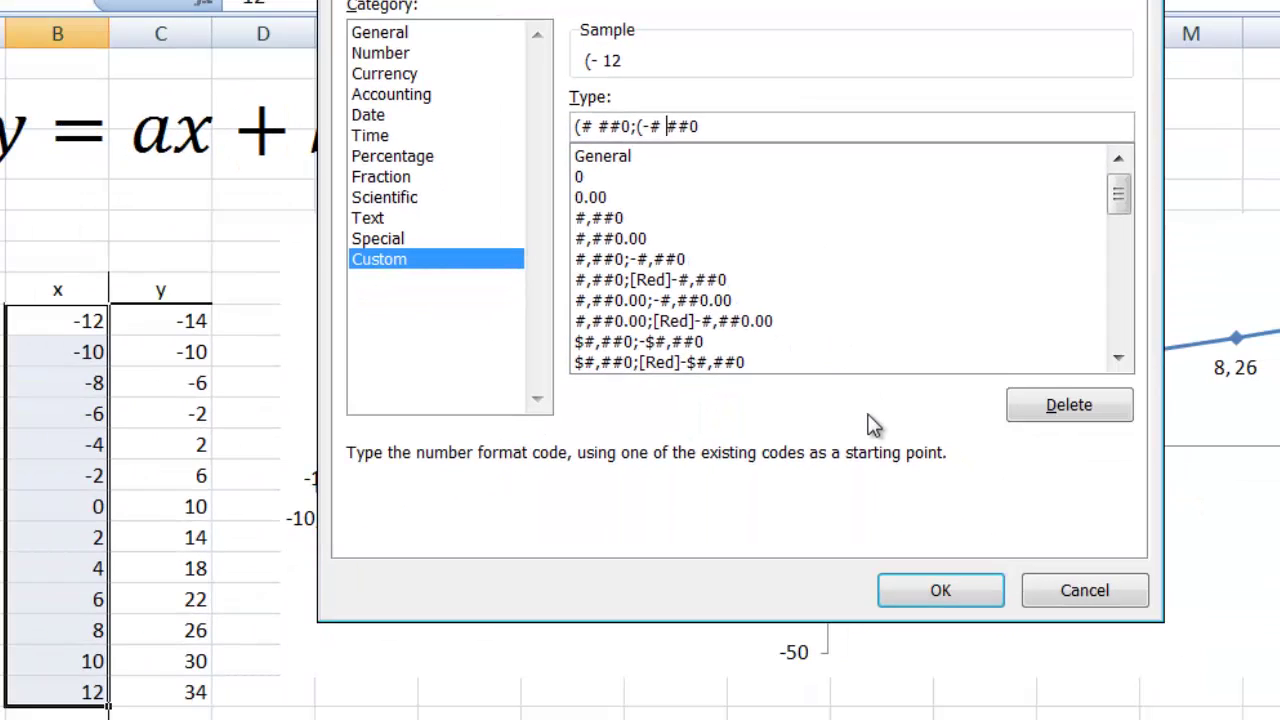
left_click(942, 590)
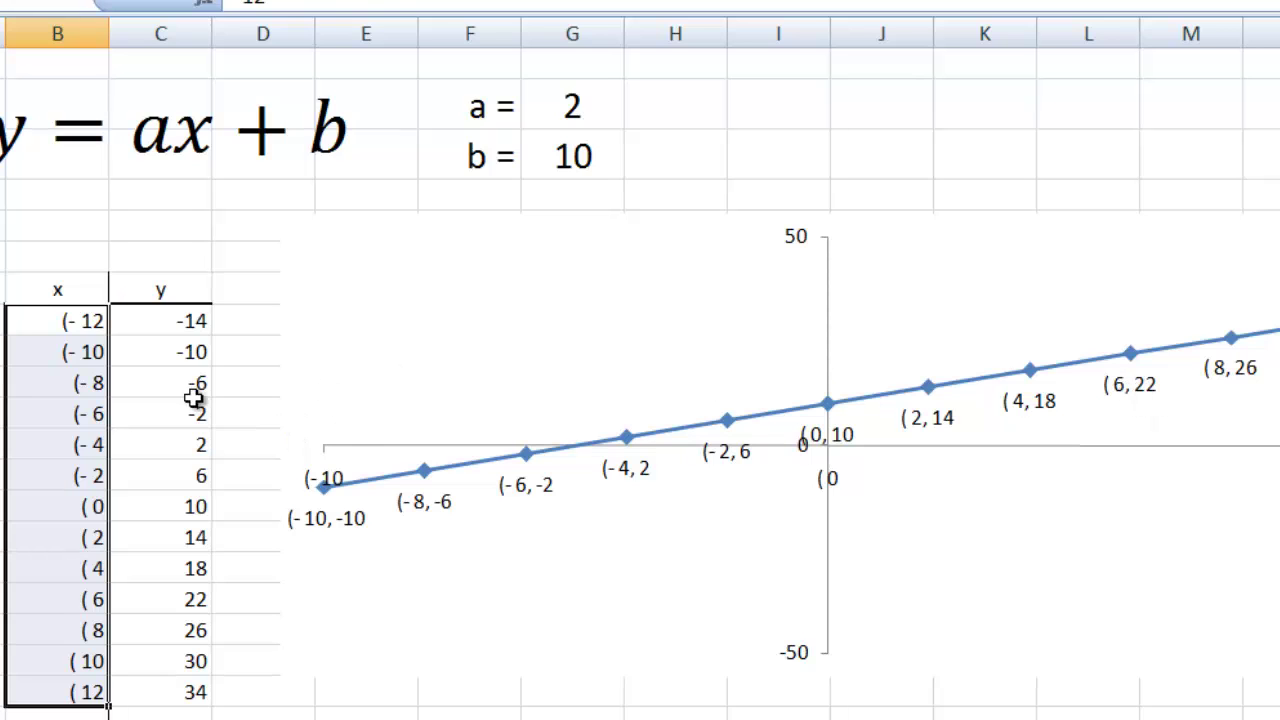
Step: Start a Custom number format for the y values in C8:C20 from the code #,##0;-#,##0
left_click_drag(180, 320, 185, 692)
right_click(186, 565)
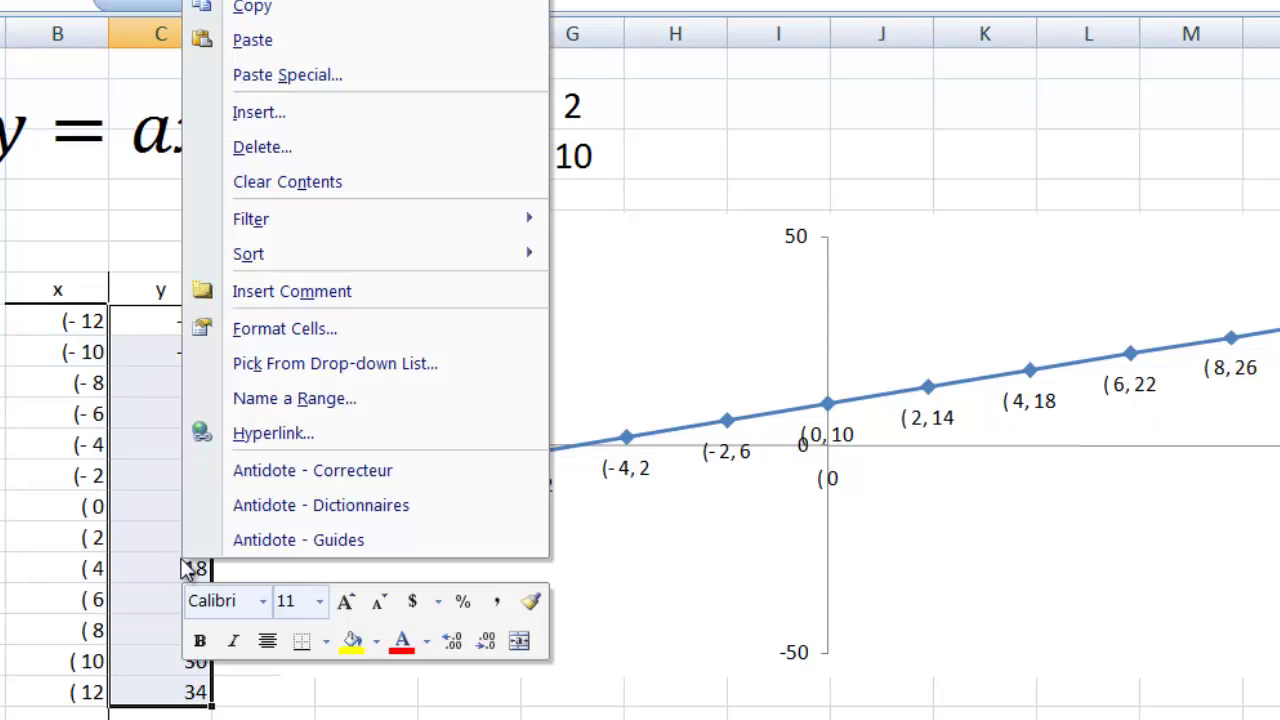
left_click(286, 332)
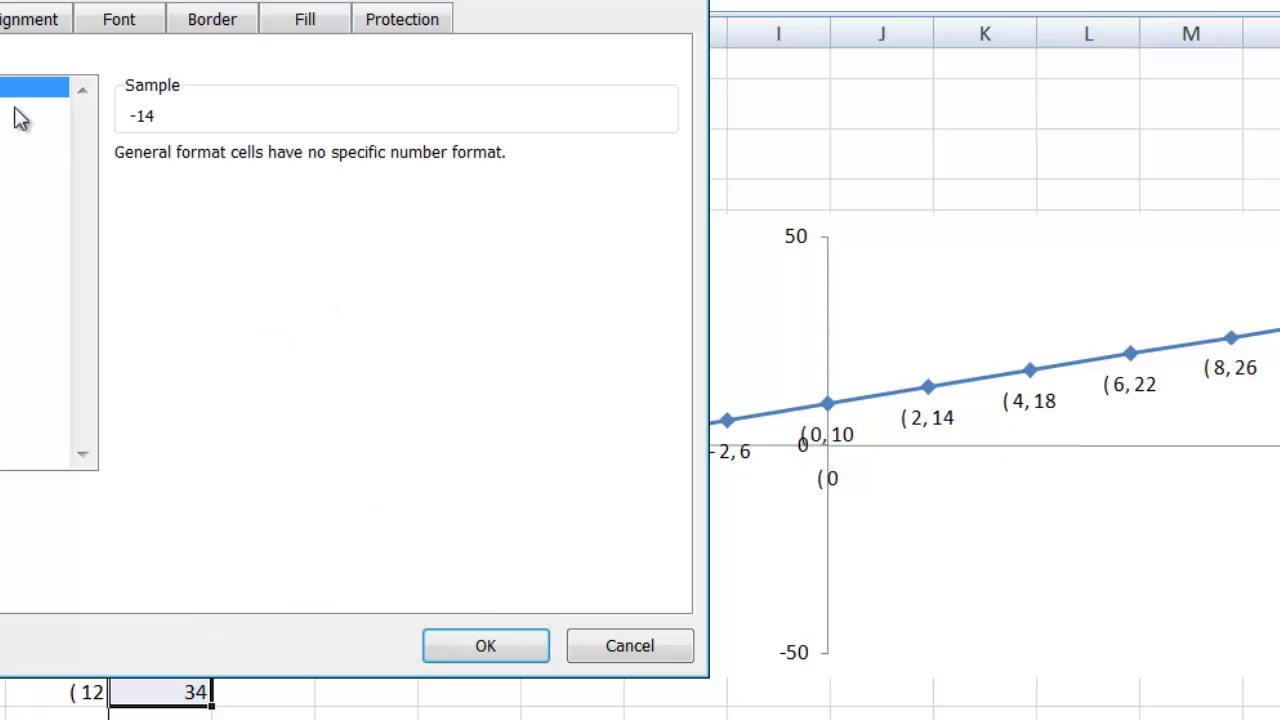
left_click(20, 314)
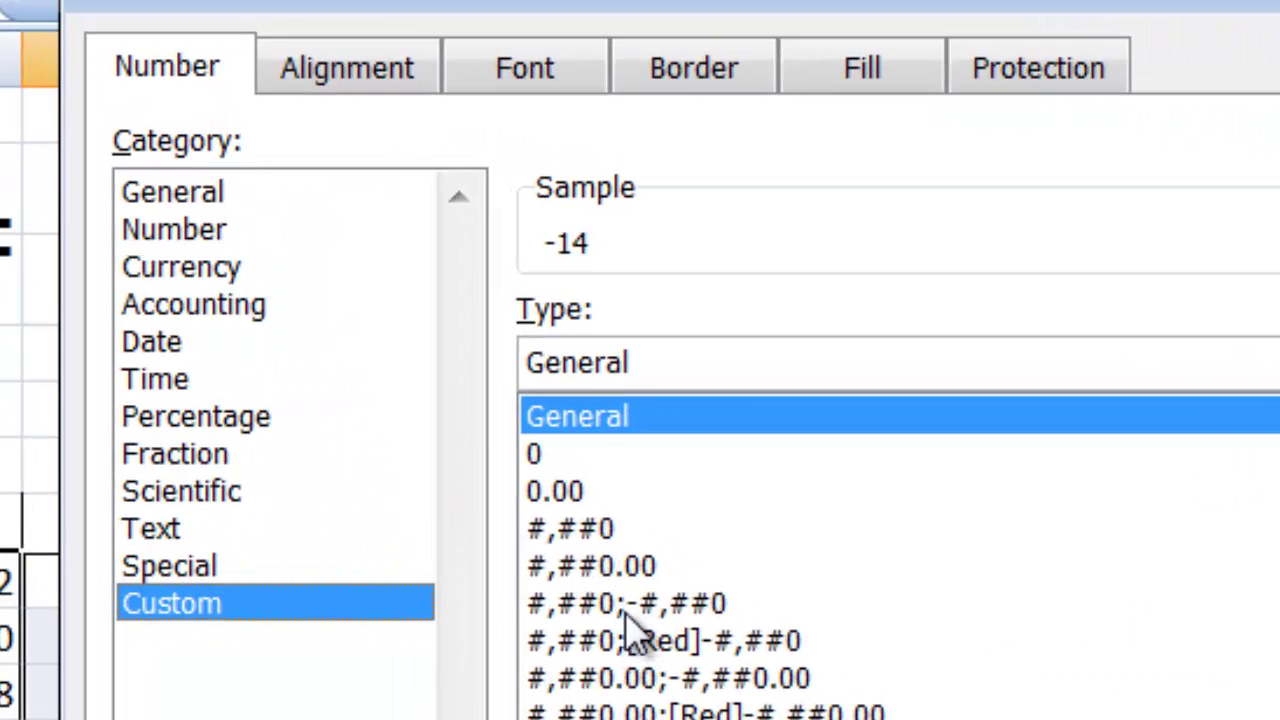
left_click(628, 605)
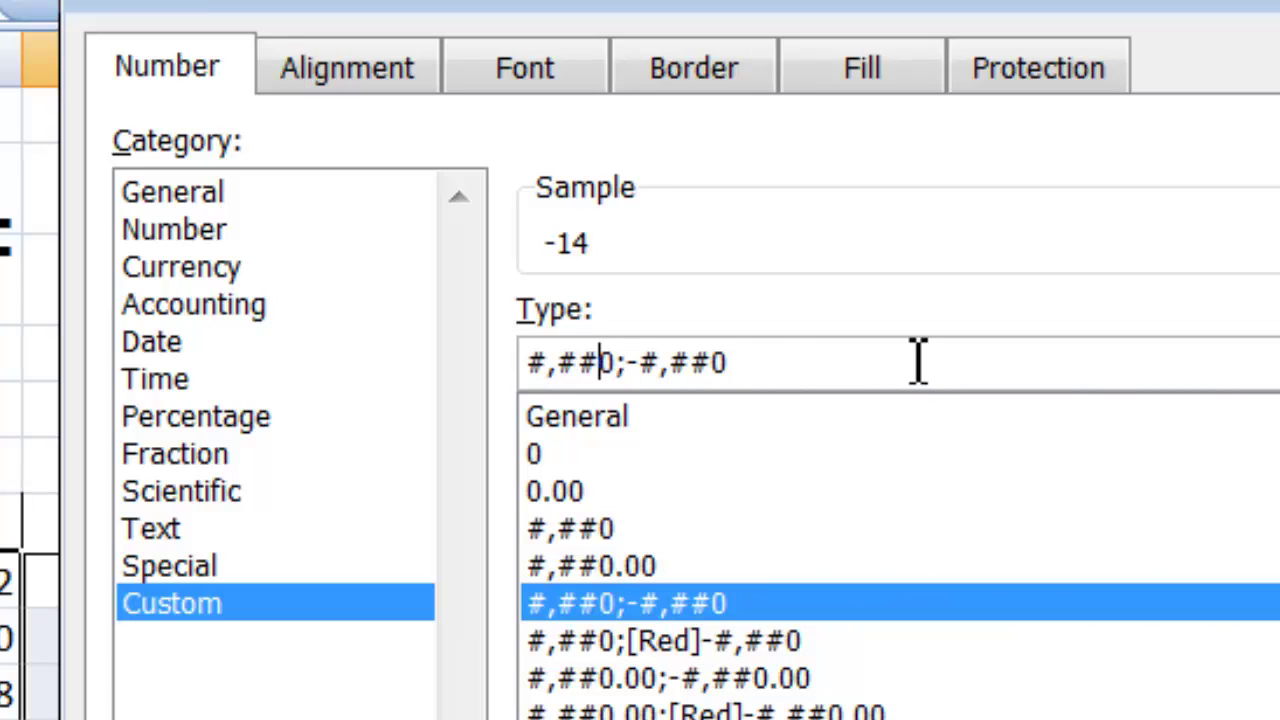
Step: Add a closing parenthesis after both the positive and the negative part of the y values' format code
type(")")
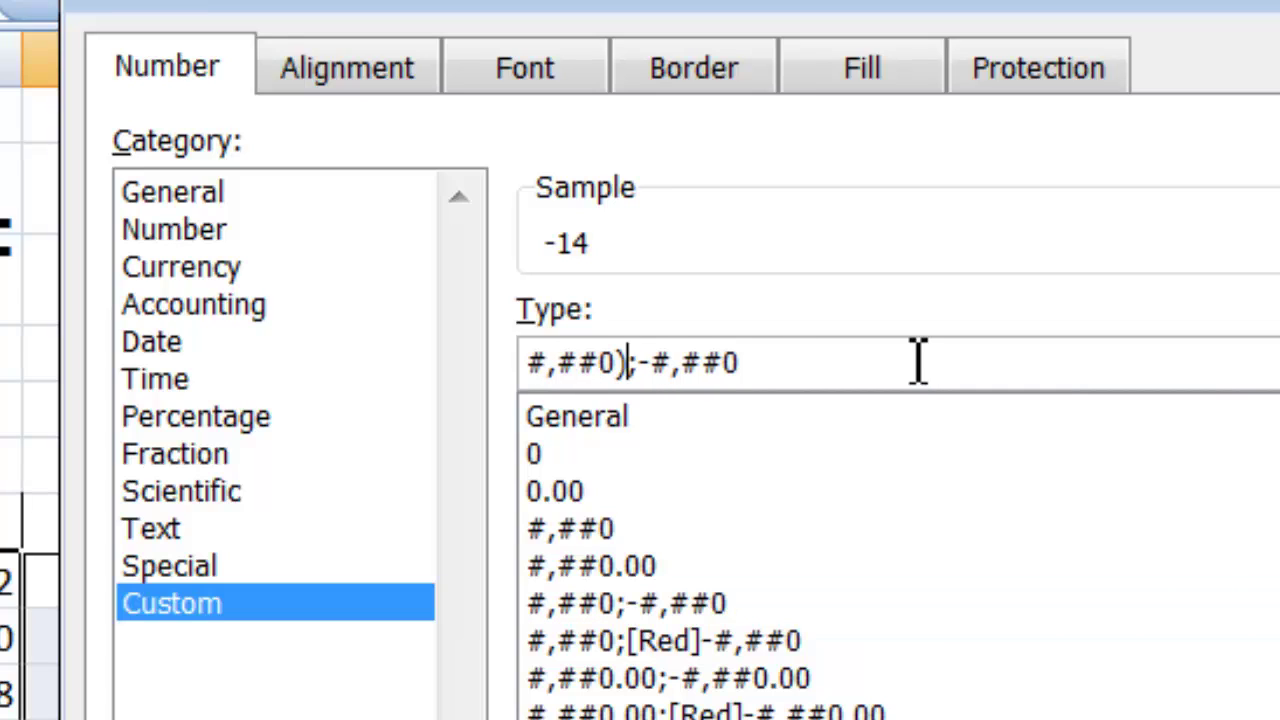
left_click(918, 362)
type(")")
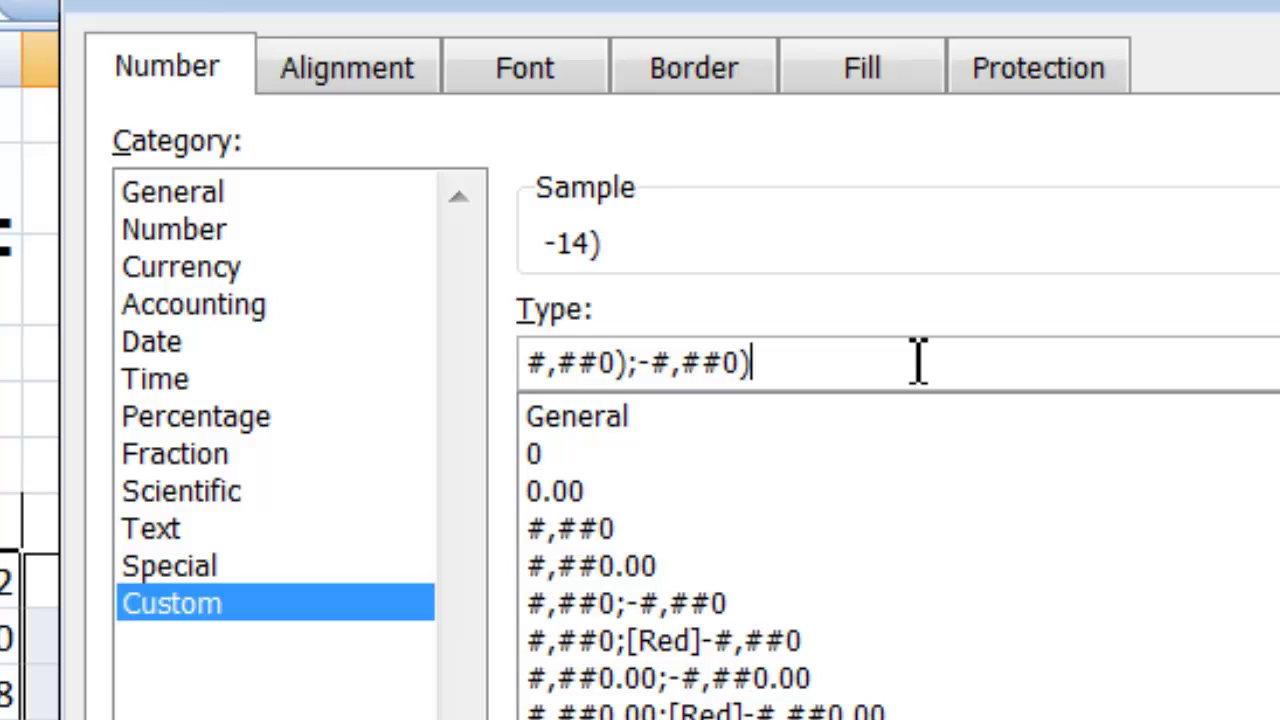
Step: Replace both commas with spaces, apply the format # ##0);-# ##0) to the y values, and deselect the range
left_click(676, 362)
key("BackSpace")
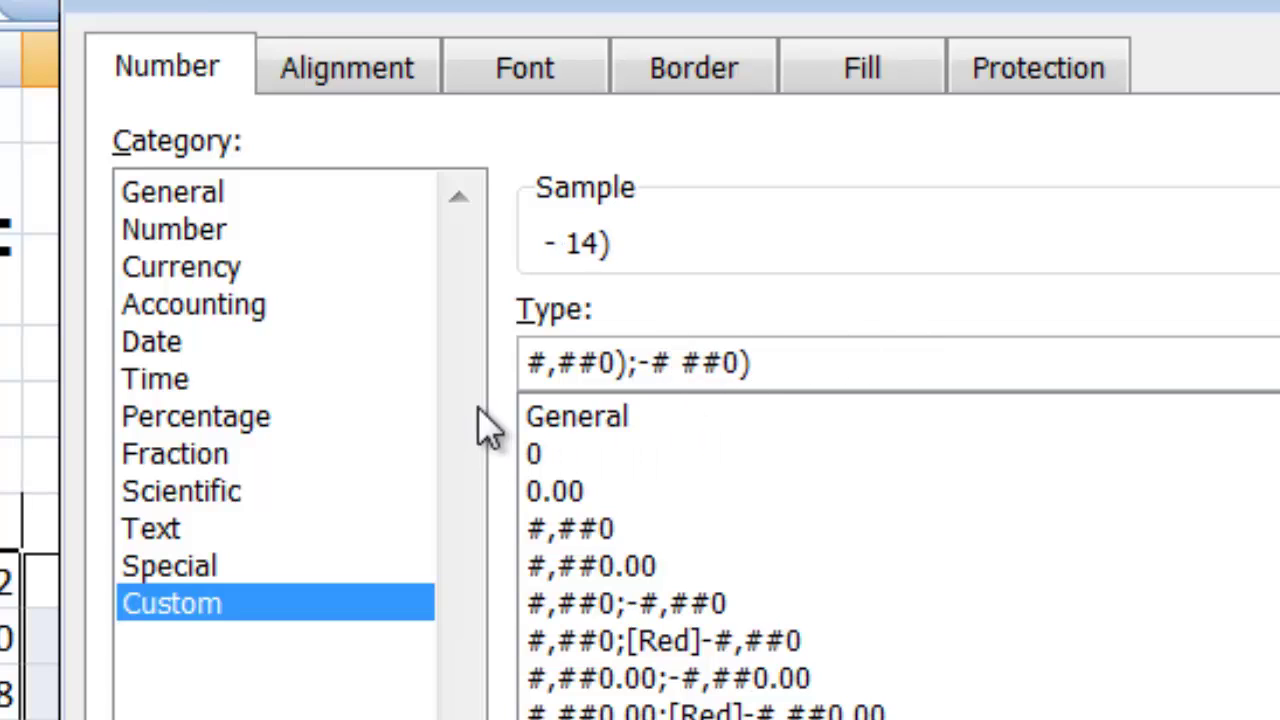
left_click(562, 362)
key("BackSpace")
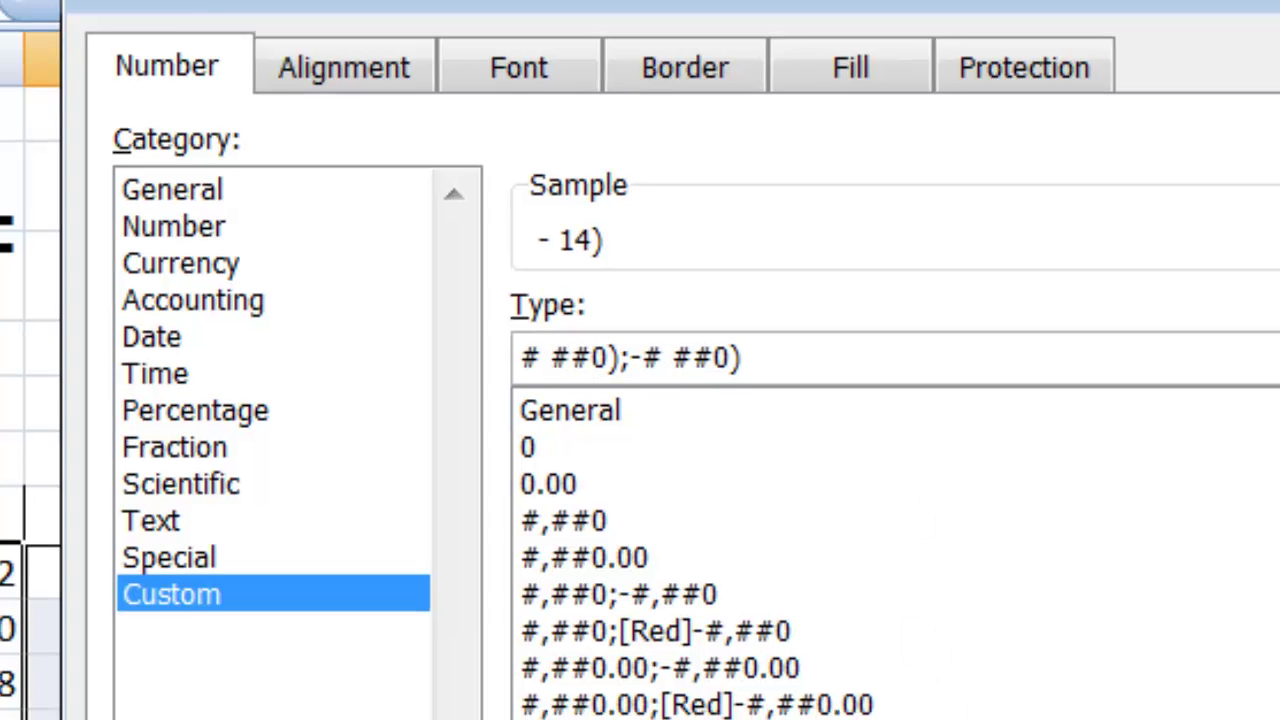
key("Return")
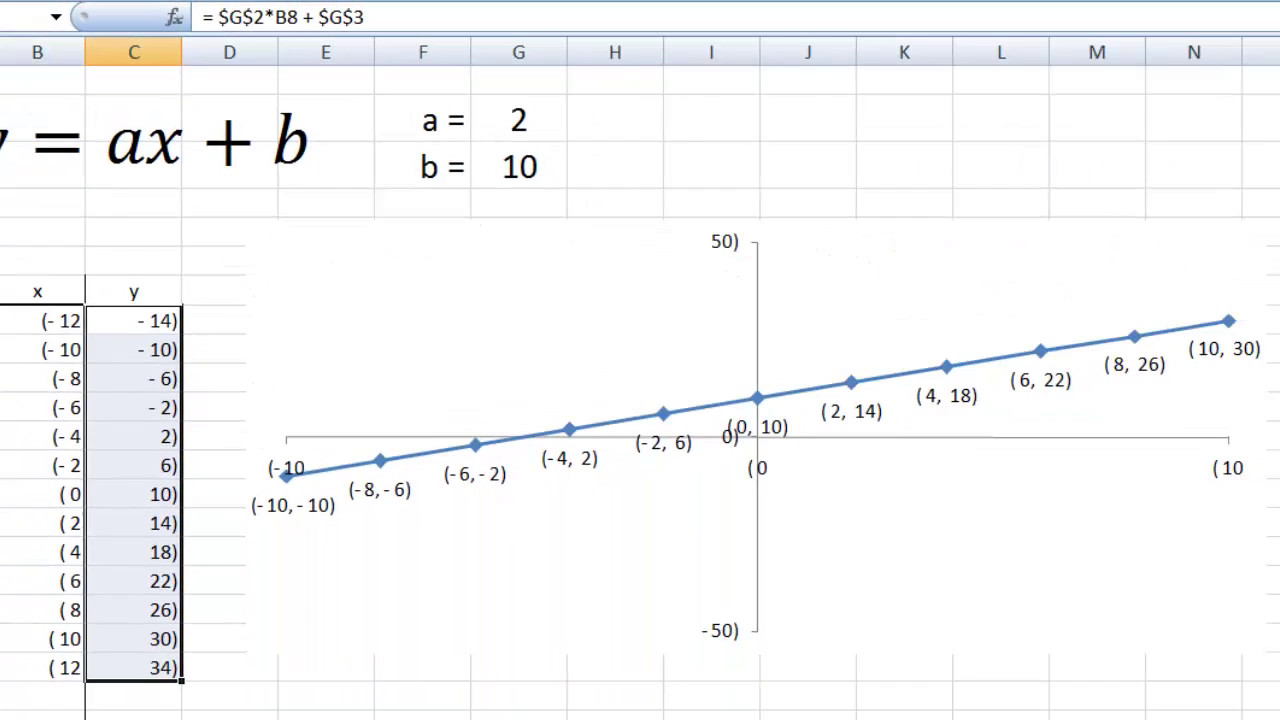
left_click(2, 500)
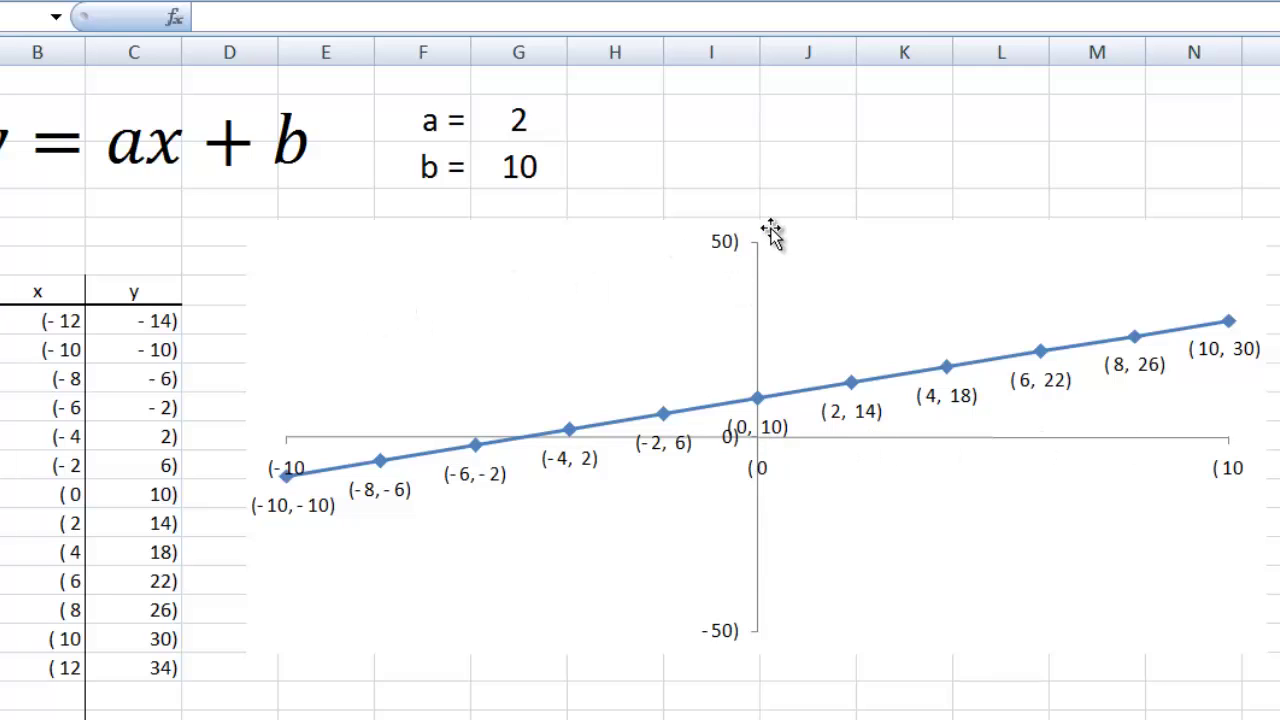
Step: Change the number format of the chart's horizontal axis labels to General and close the axis settings
left_click(1238, 480)
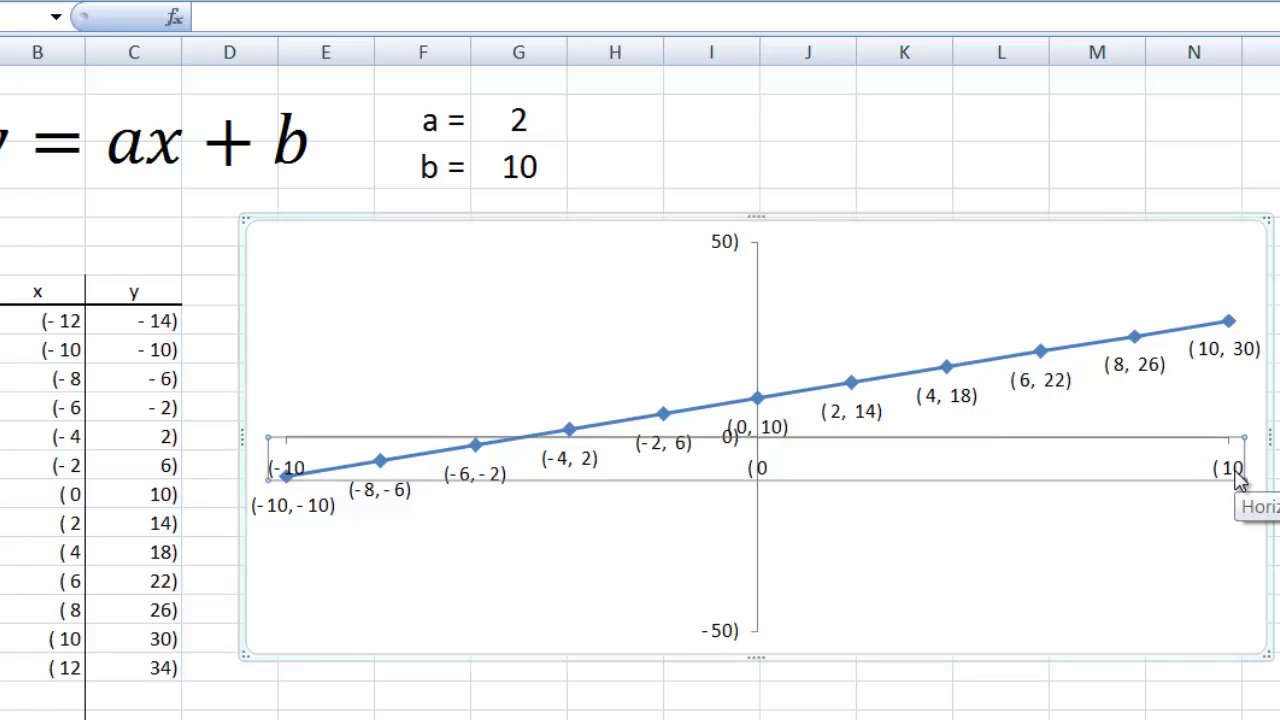
right_click(1238, 480)
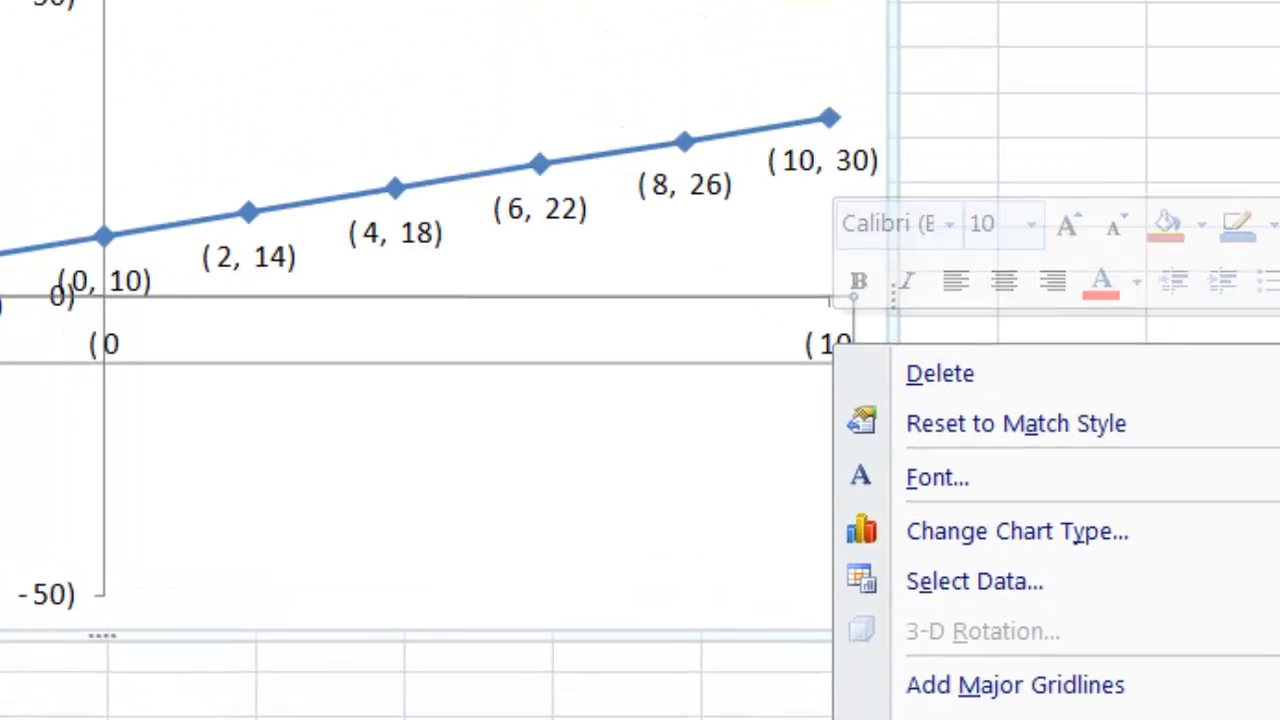
left_click(750, 662)
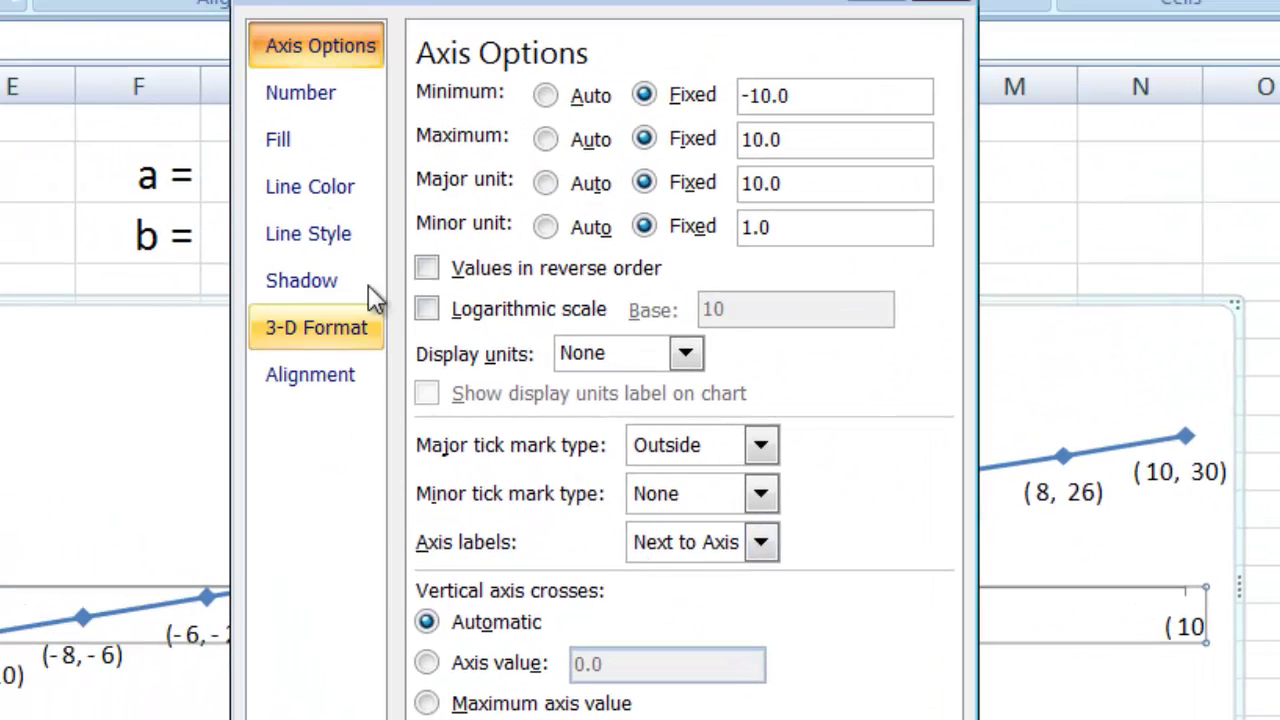
left_click(320, 100)
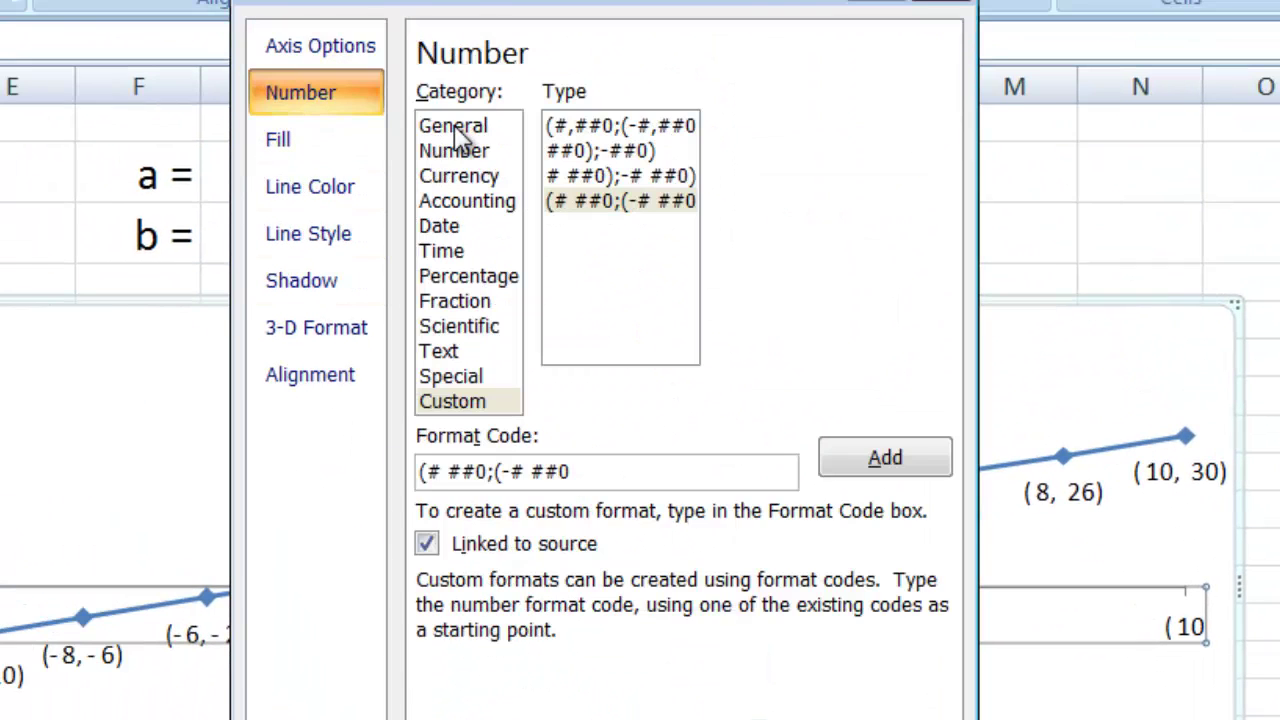
left_click(424, 130)
key("Escape")
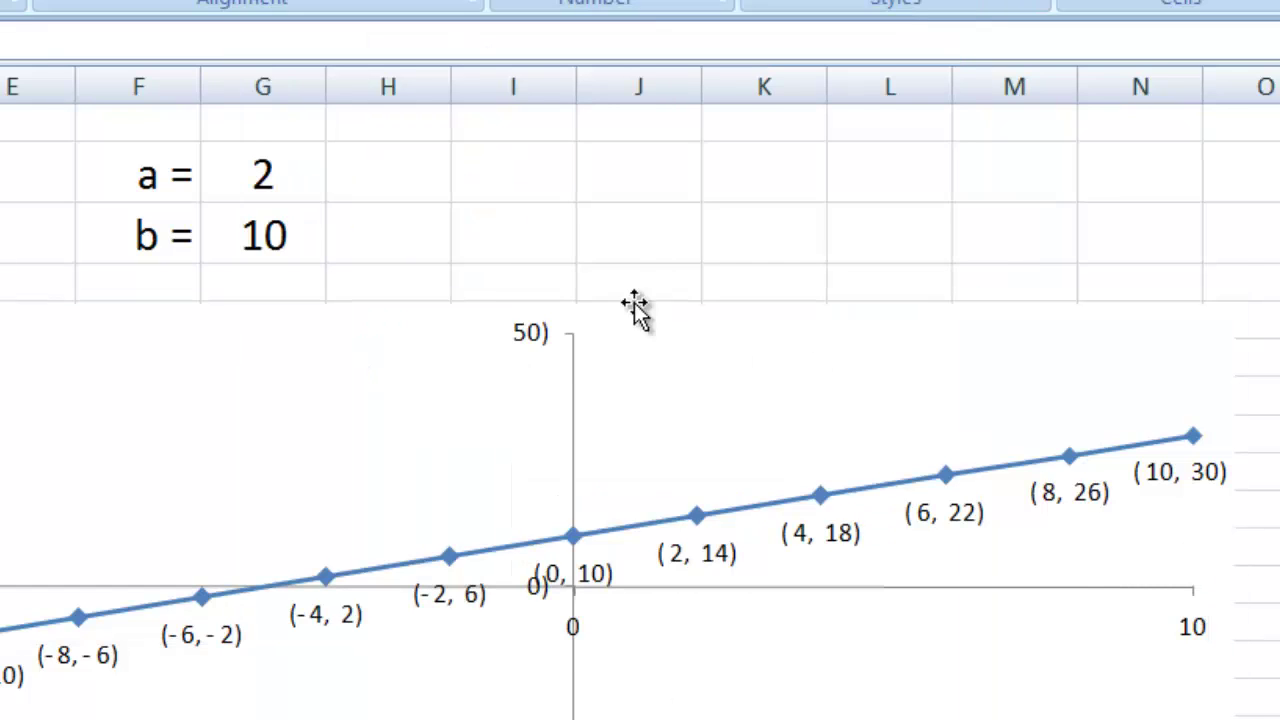
Step: Change the number format of the chart's vertical axis labels to General, close the axis settings and deselect the chart
left_click(530, 338)
right_click(530, 338)
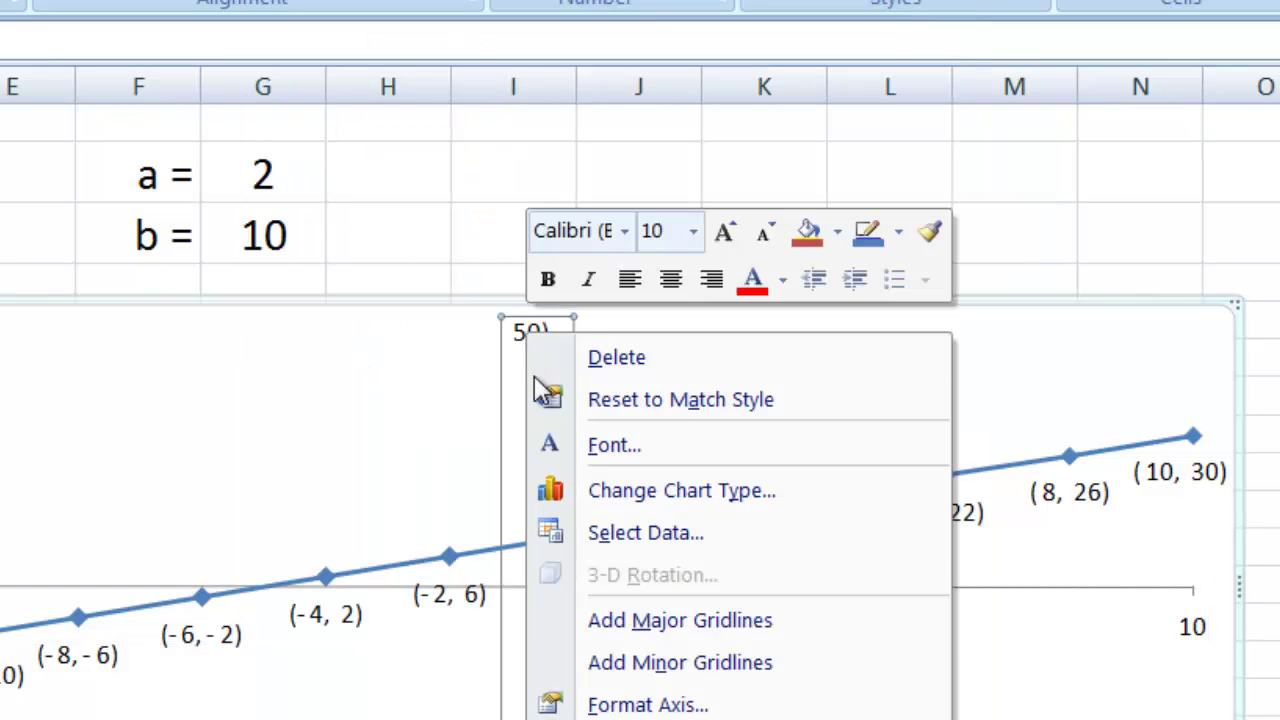
left_click(600, 702)
left_click(305, 93)
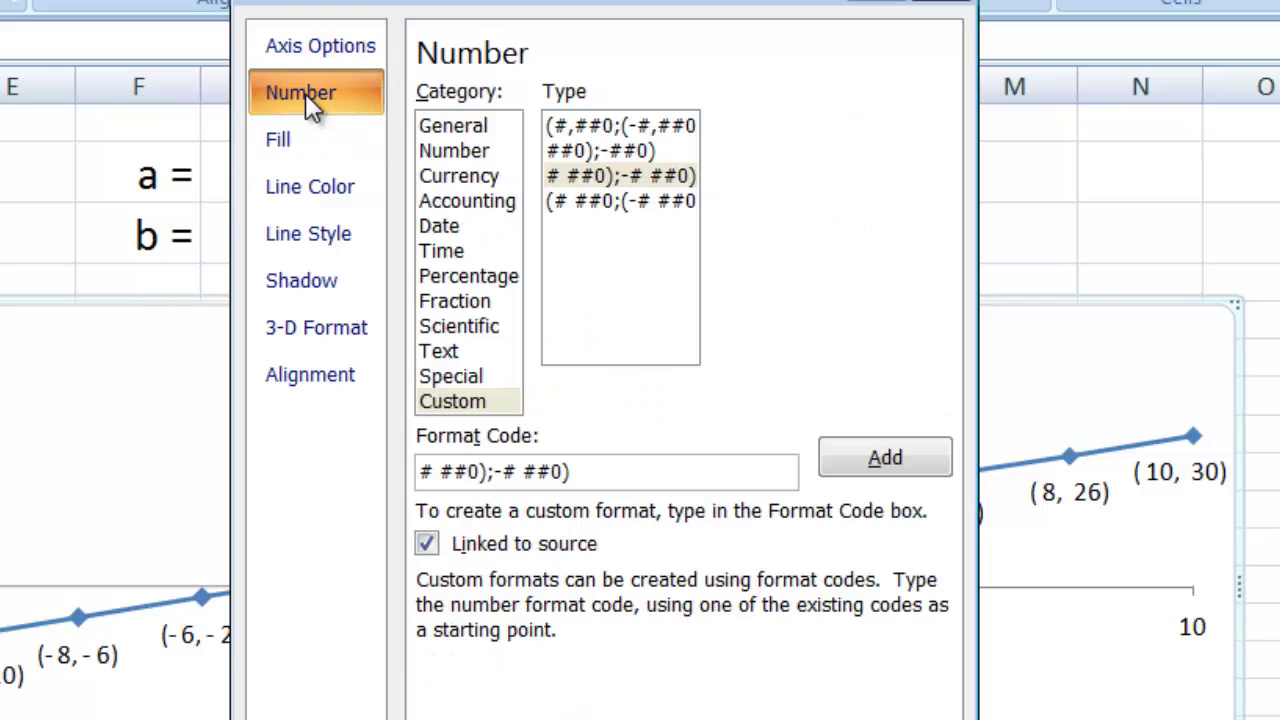
left_click(452, 128)
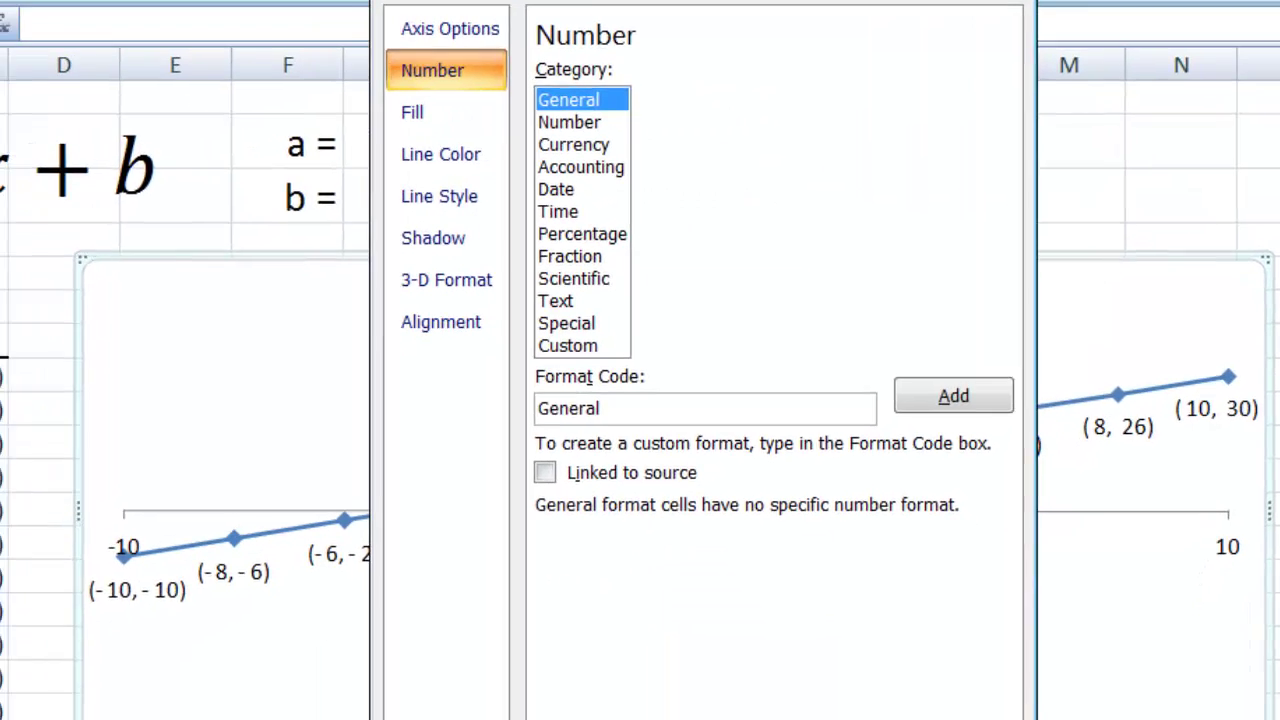
key("Escape")
left_click(1275, 468)
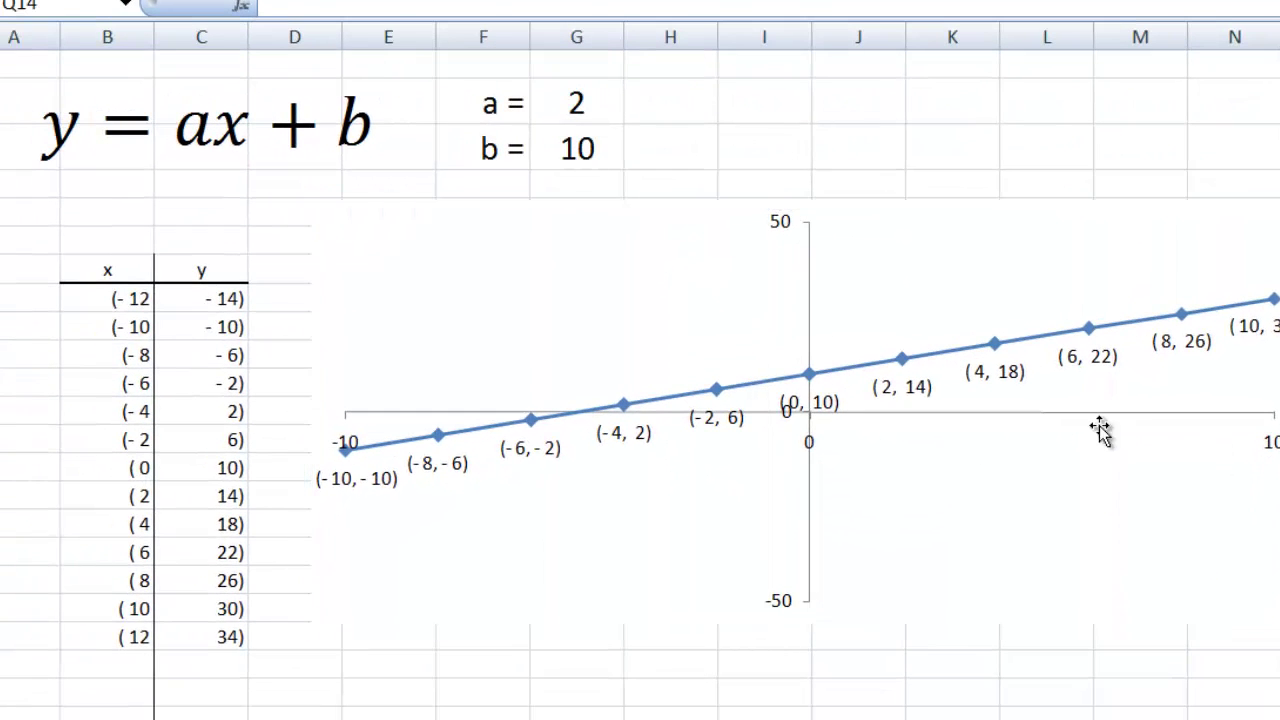
Step: Test the graph by setting a in G2 to 5 and b in G3 to 20, and deselect the cells
left_click(568, 109)
type("5")
key("Return")
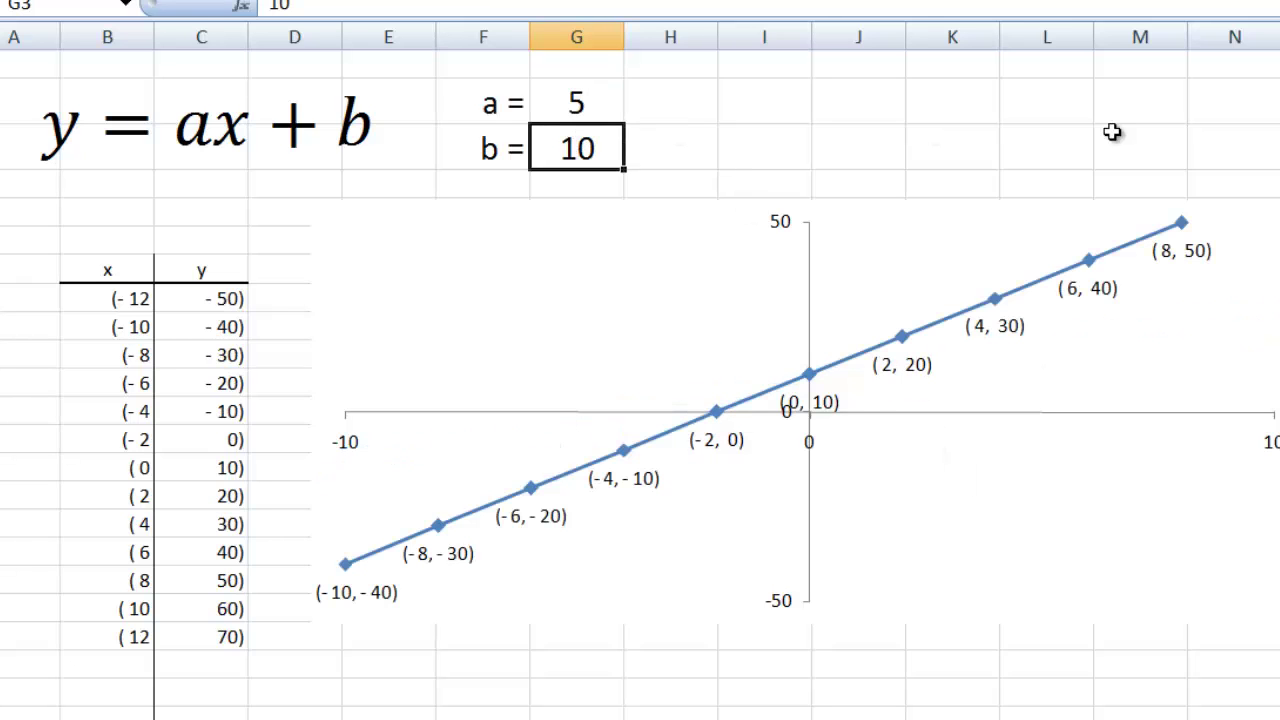
double_click(588, 149)
double_click(563, 149)
type("20")
key("Return")
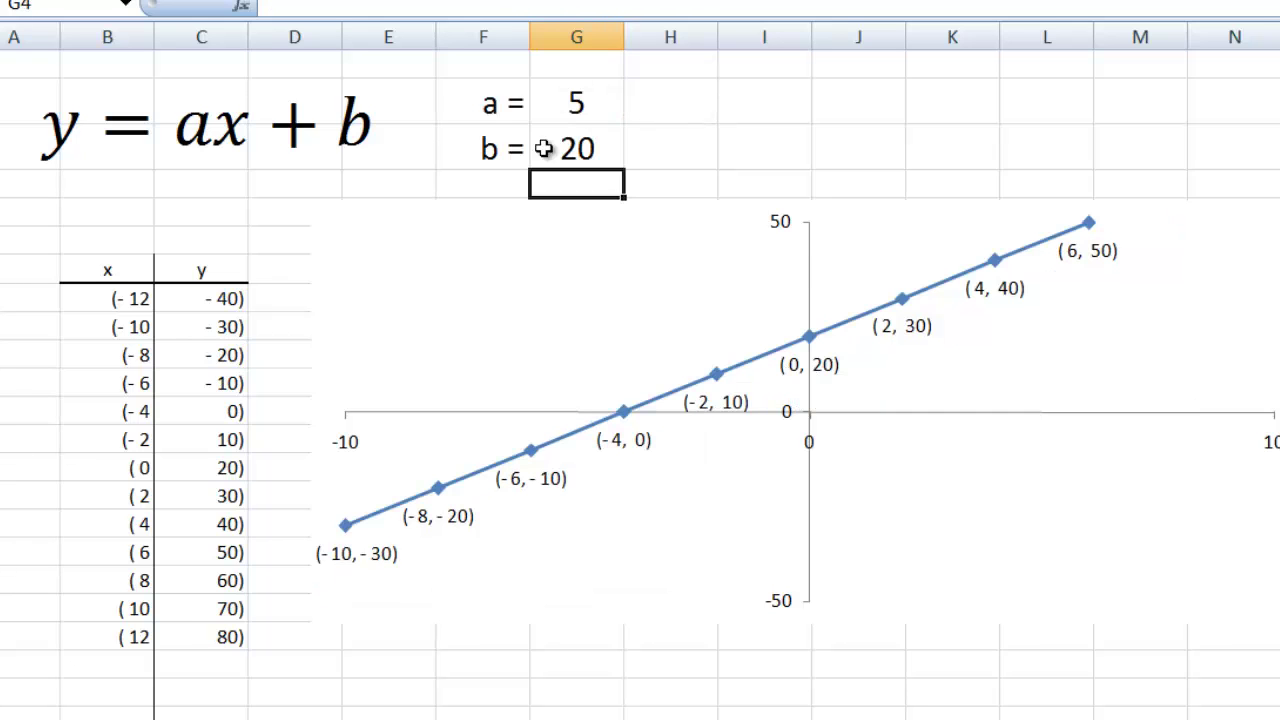
left_click(1279, 440)
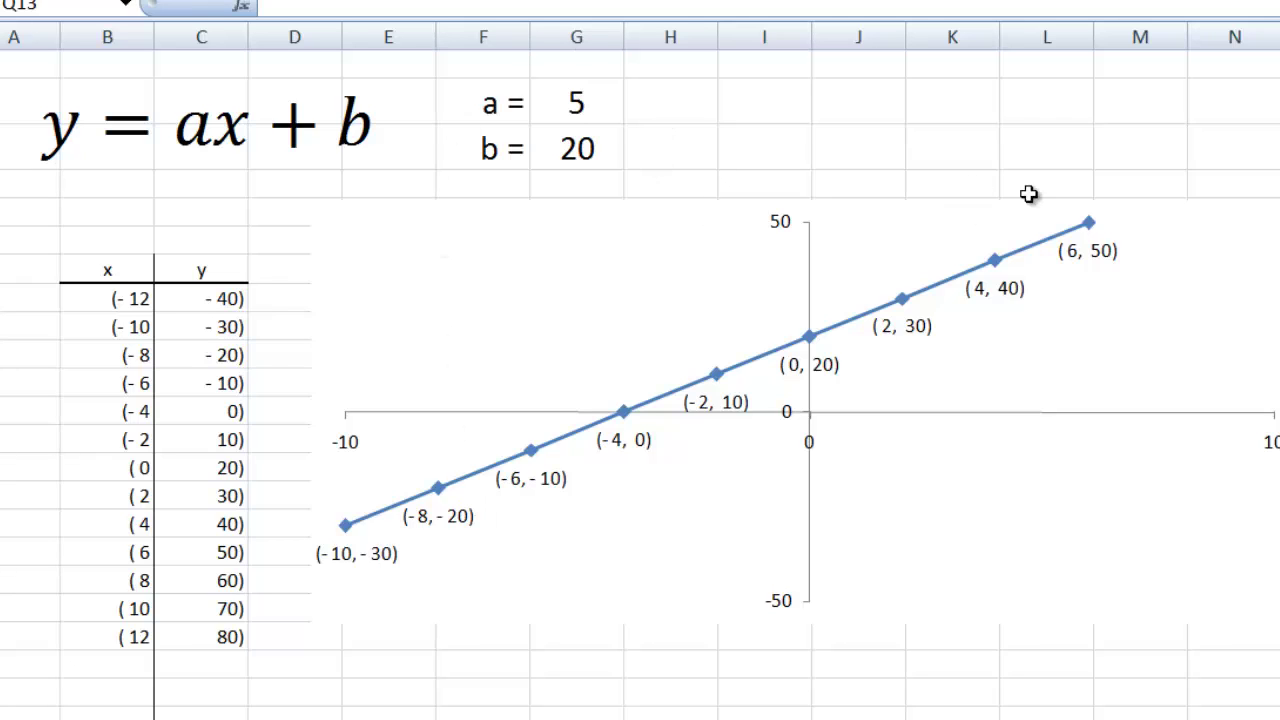
Step: Set the coefficient a in G2 to -5 to try a negative slope
left_click(570, 103)
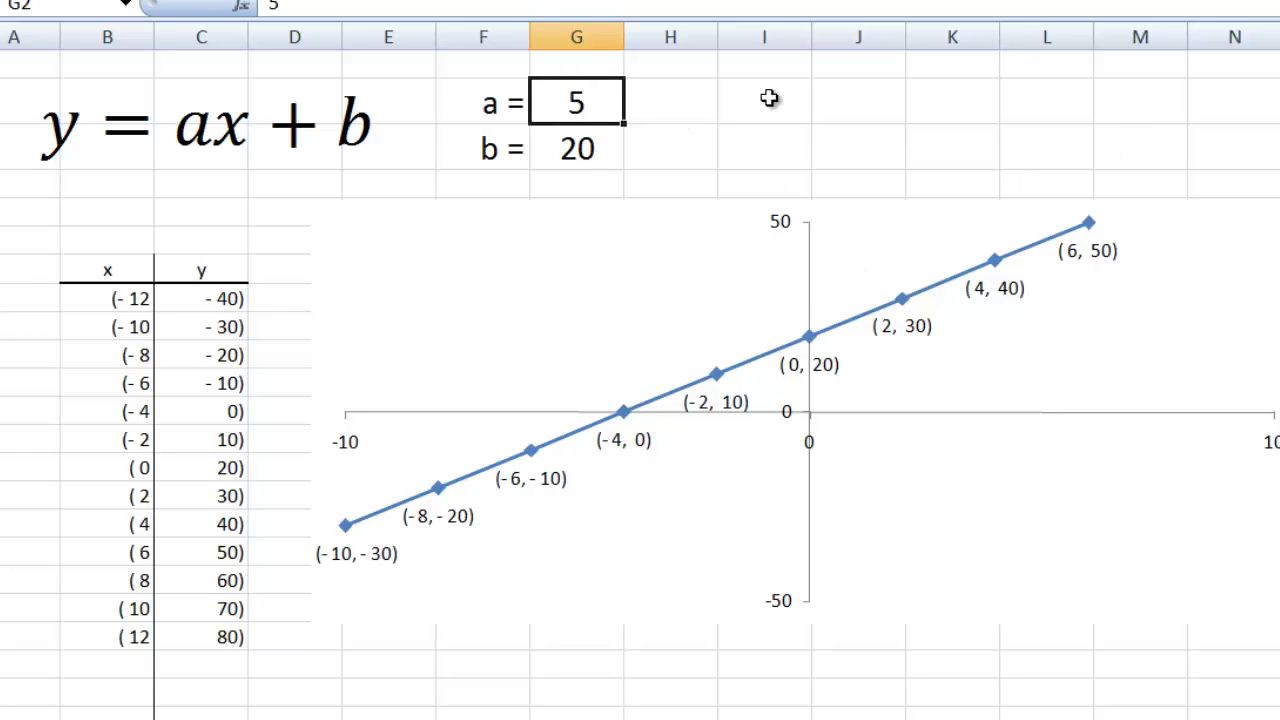
type("-")
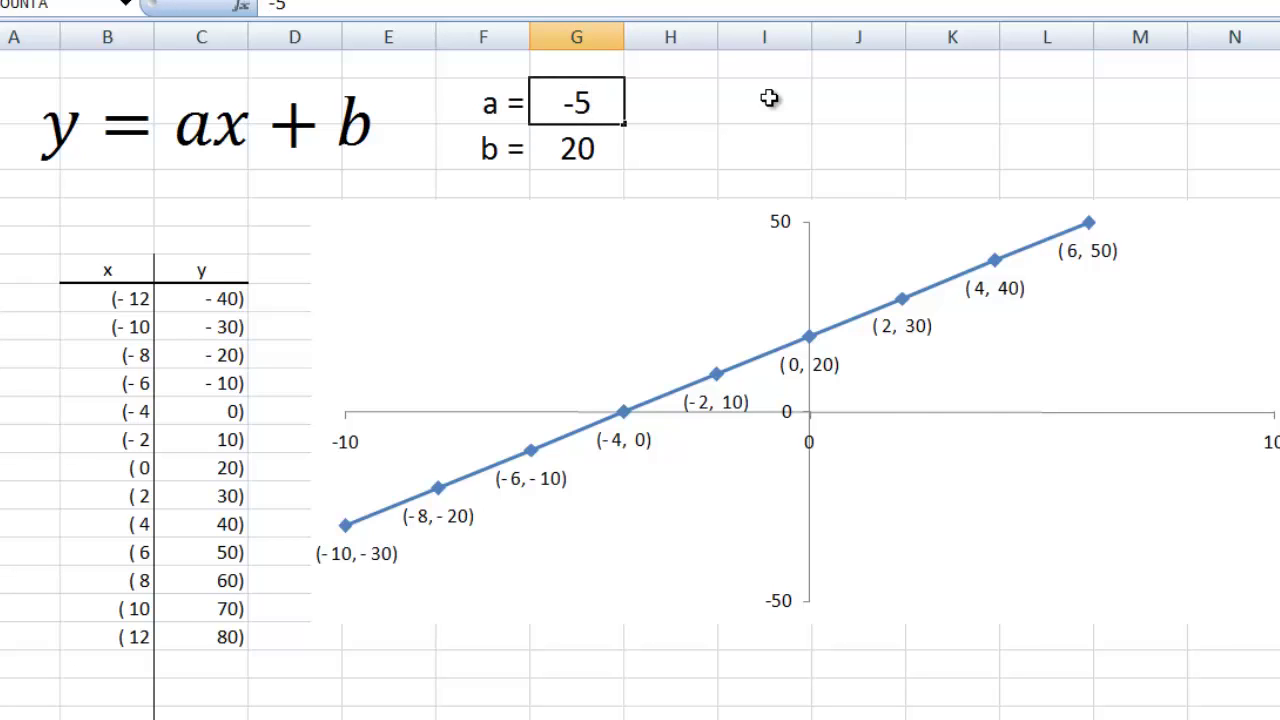
type("5")
key("Return")
Step: Replace the value of a in G2 with -10 to try a steeper negative slope
left_click(581, 107)
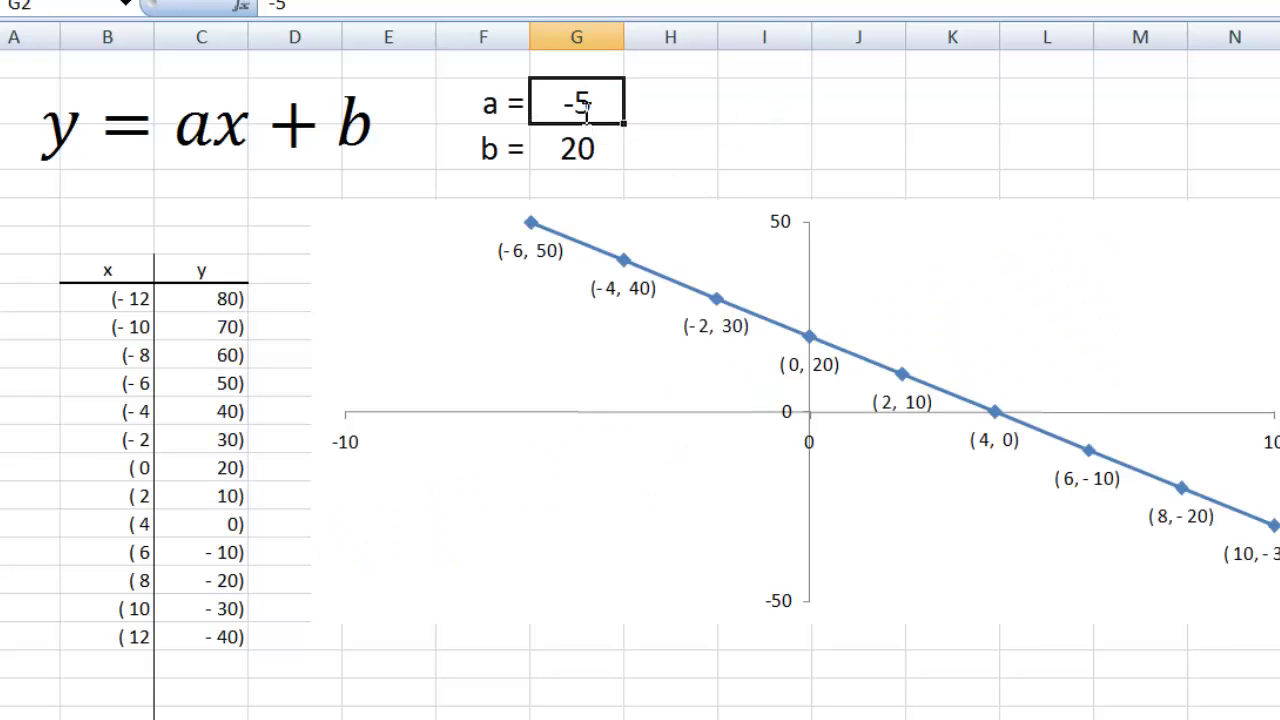
double_click(597, 106)
left_click_drag(597, 106, 563, 110)
type("-10")
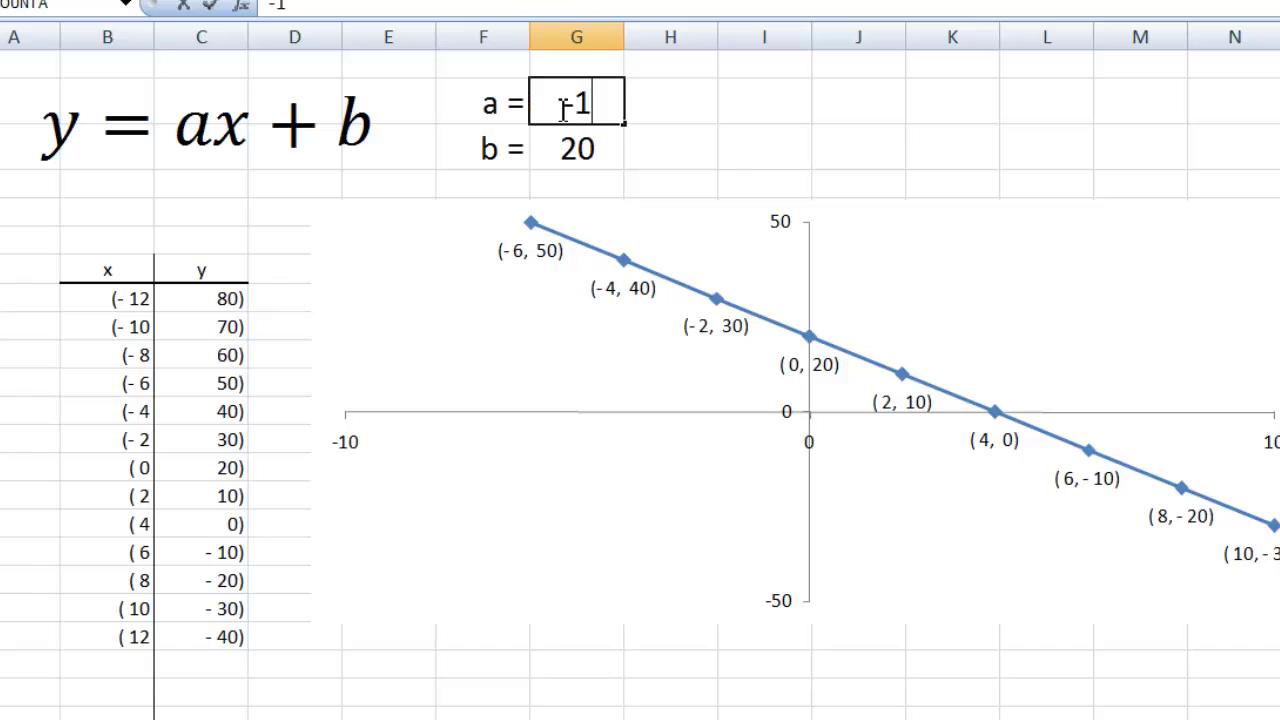
key("Return")
Step: Replace the value of a in G2 with 10 to give the line a positive slope
double_click(601, 104)
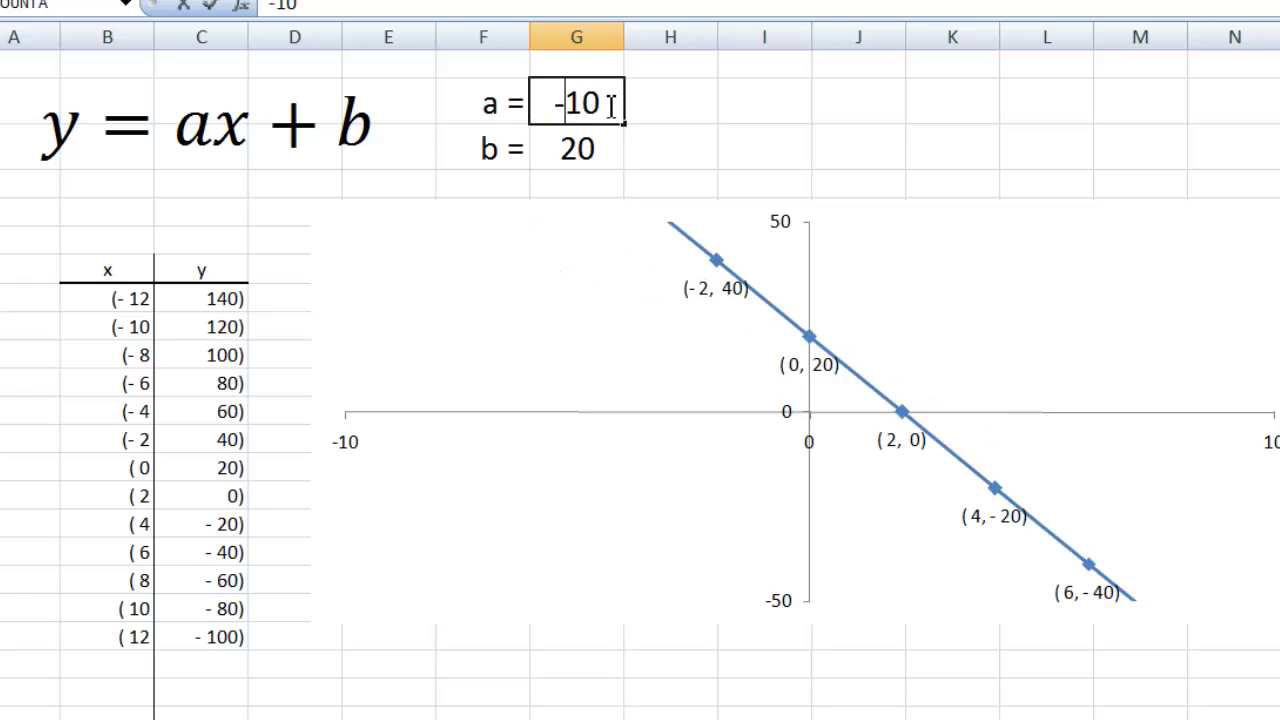
left_click_drag(601, 104, 522, 106)
type("10")
key("Return")
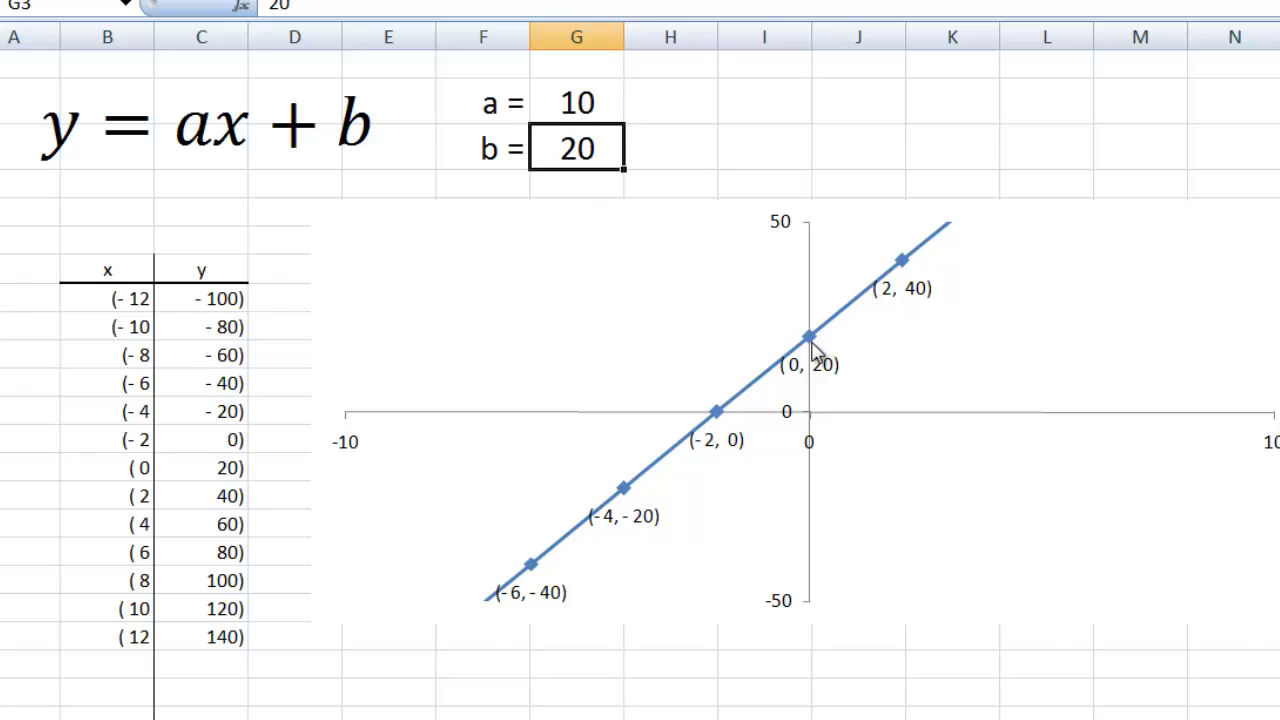
Step: Set the constant b in G3 to -20 to try a negative y-intercept
double_click(590, 148)
left_click_drag(597, 146, 543, 148)
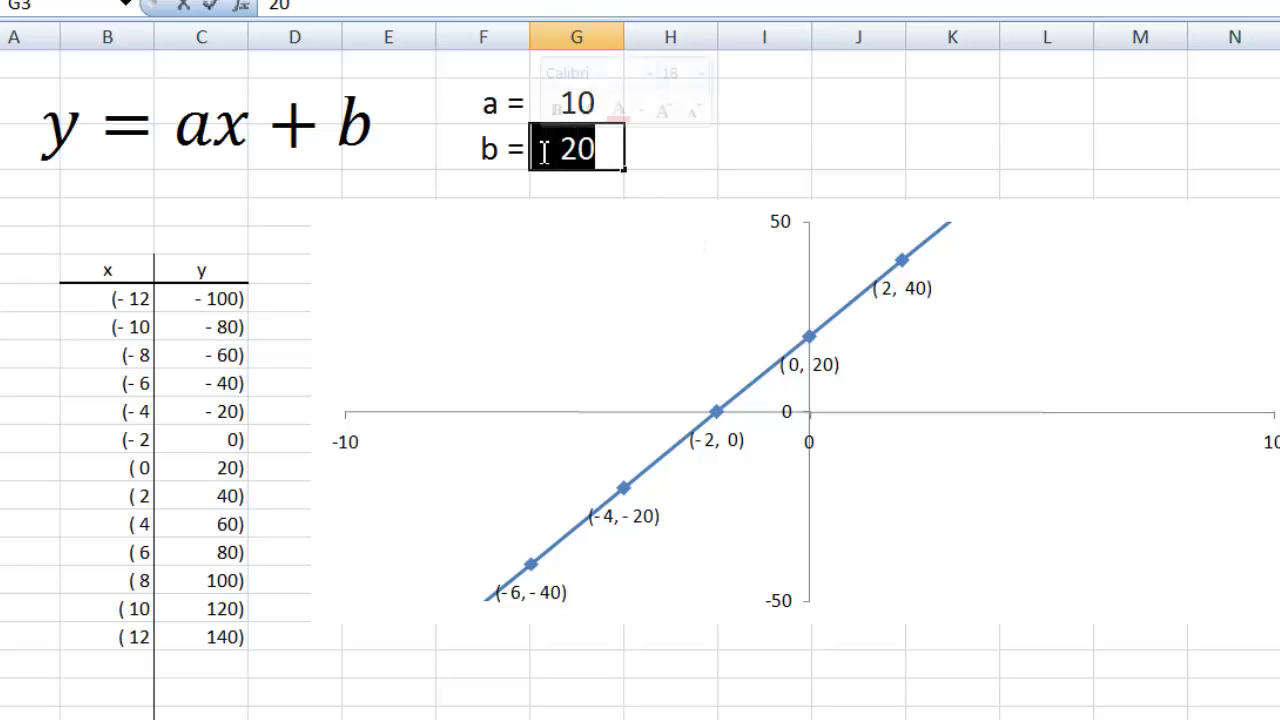
type("-20")
key("Return")
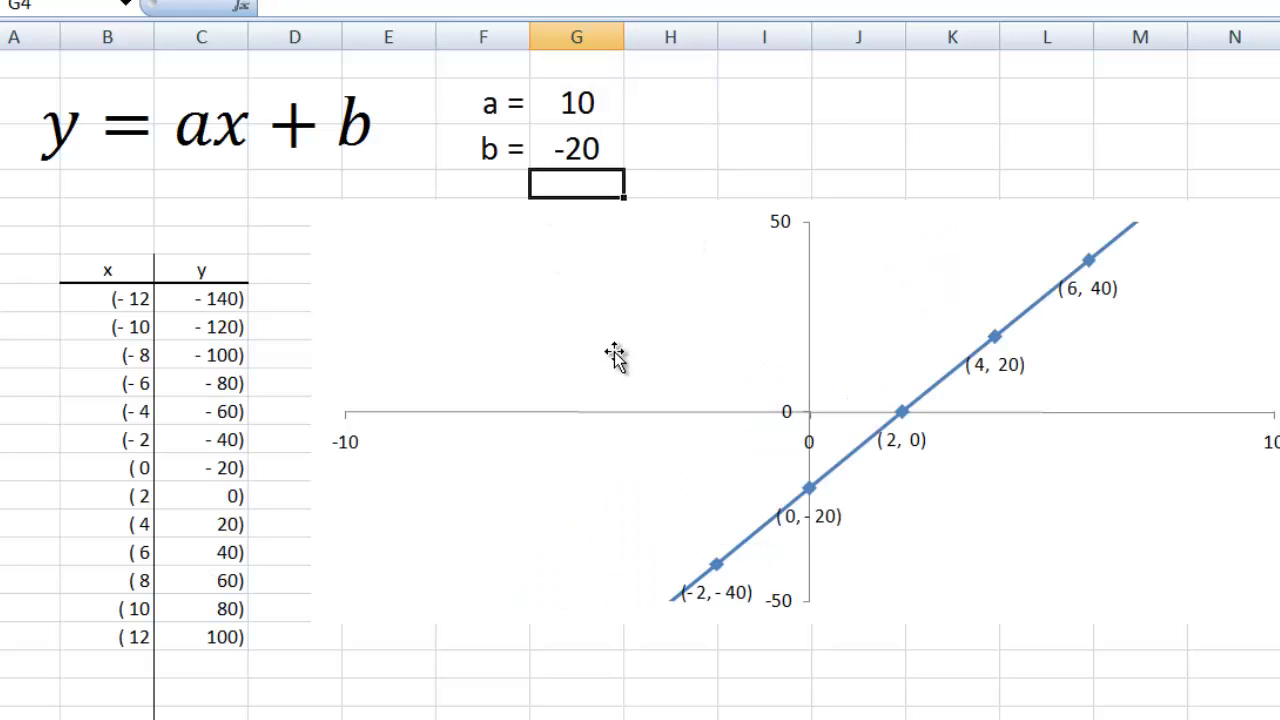
Step: Set the constant b in G3 to 0 to try a line through the origin
double_click(608, 146)
left_click_drag(605, 148, 535, 150)
type("0")
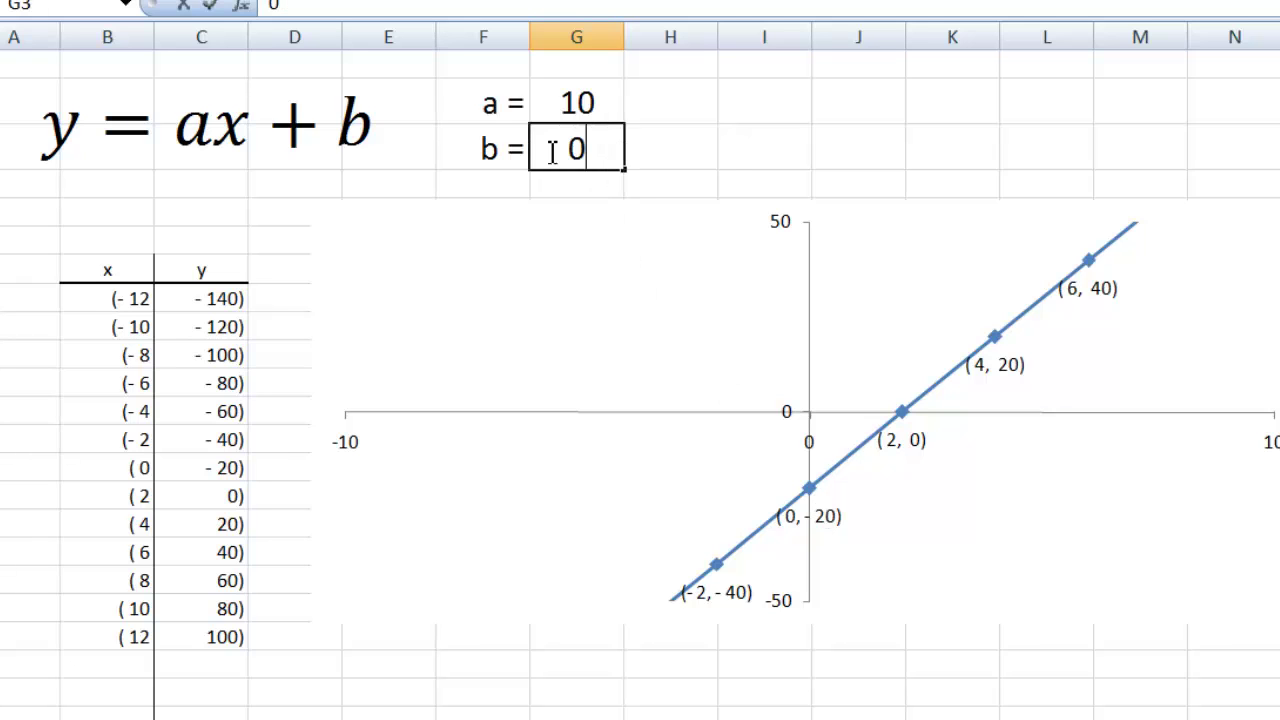
key("Return")
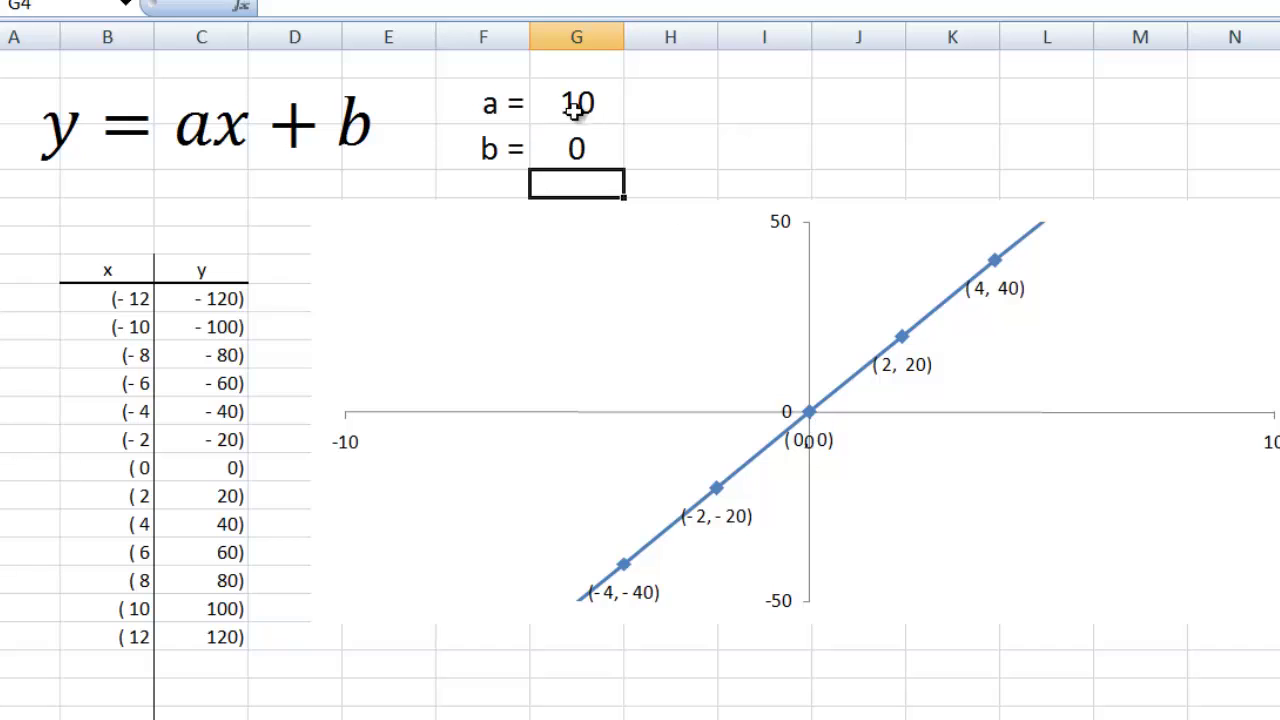
Step: Set the constant b in G3 back to 20 and deselect the cell
double_click(583, 150)
left_click_drag(589, 150, 565, 150)
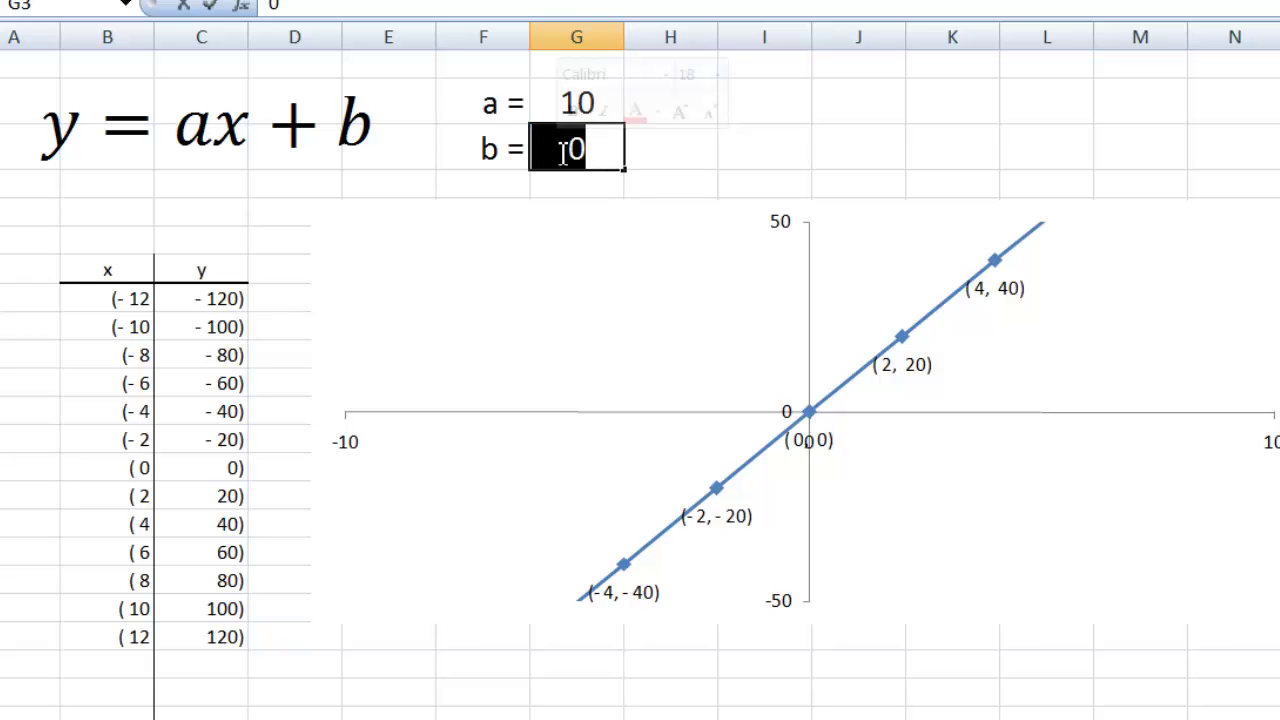
type("20")
key("Return")
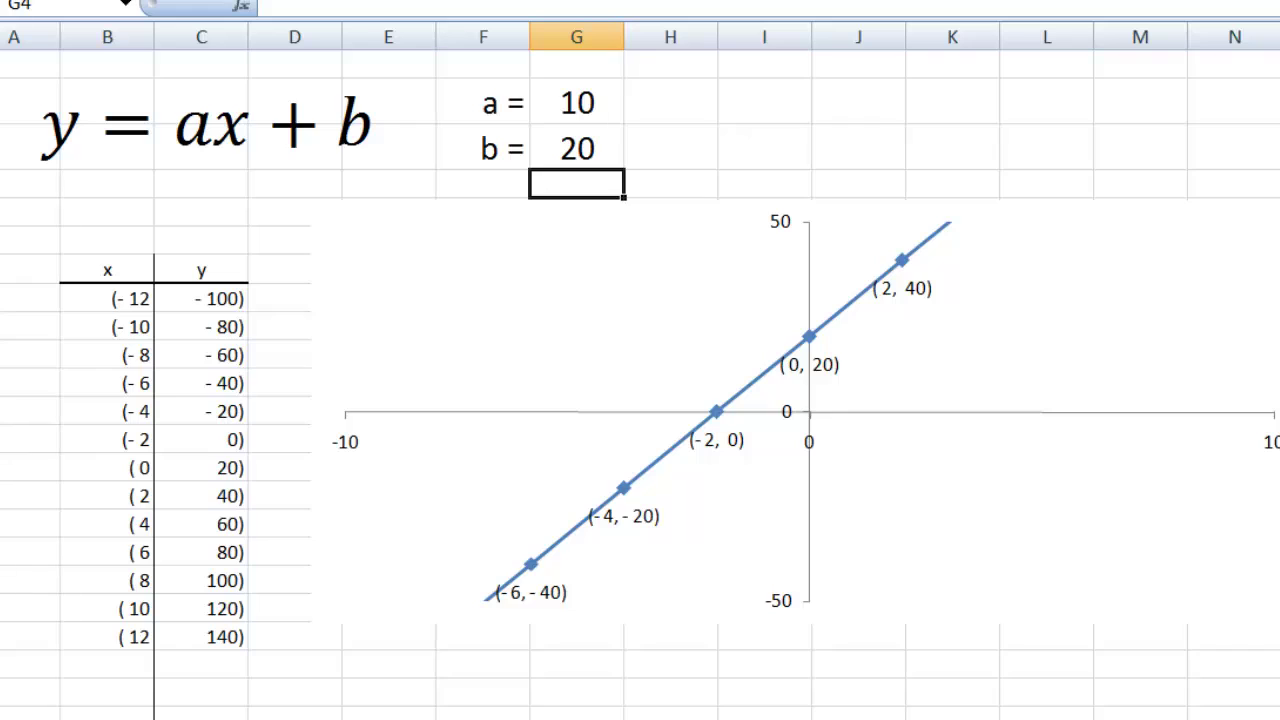
left_click(400, 0)
left_click(1279, 354)
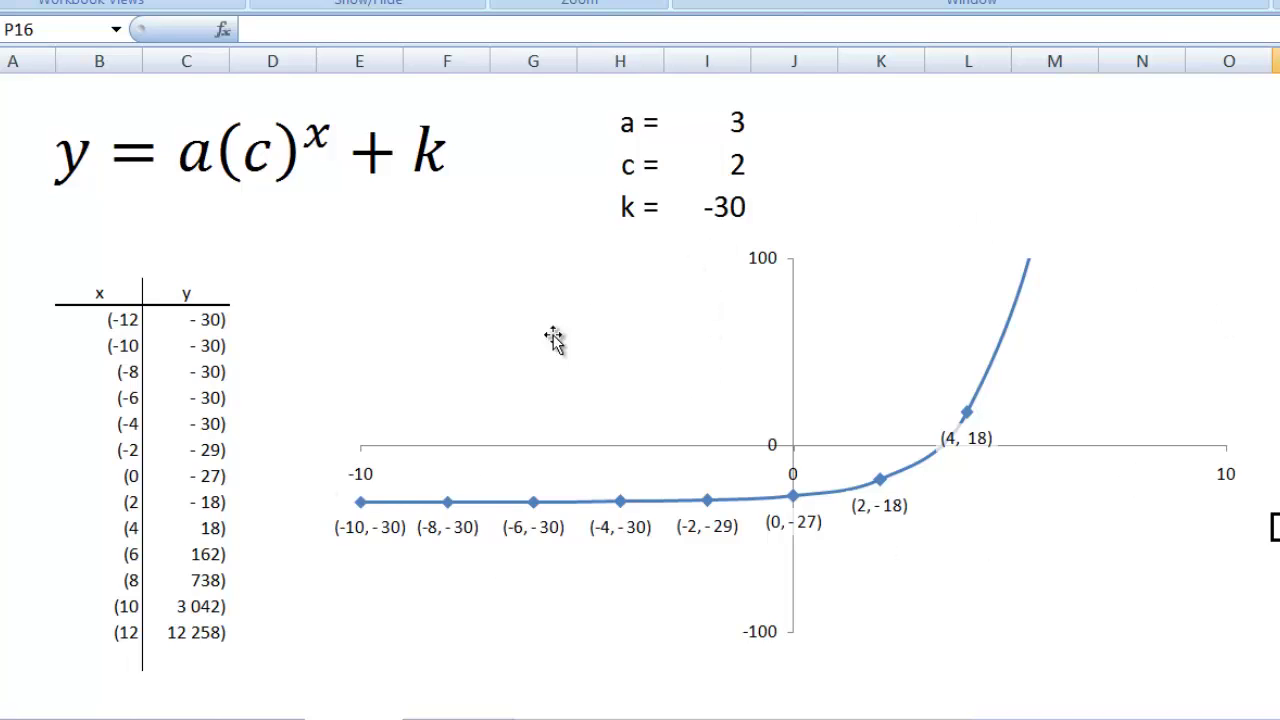
Step: On the exponential y = a(c)^x + k sheet, try a c value of 0.5 in I3, and return c to 2
left_click(735, 166)
type(".5")
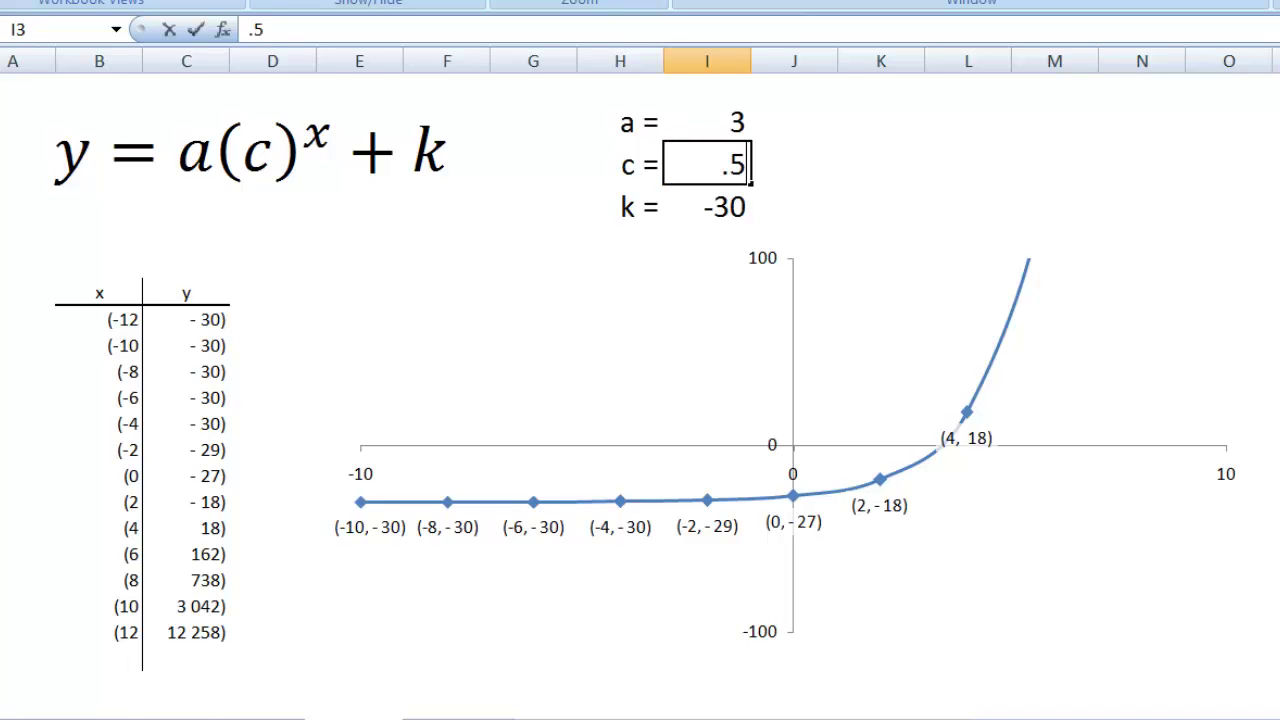
key("Return")
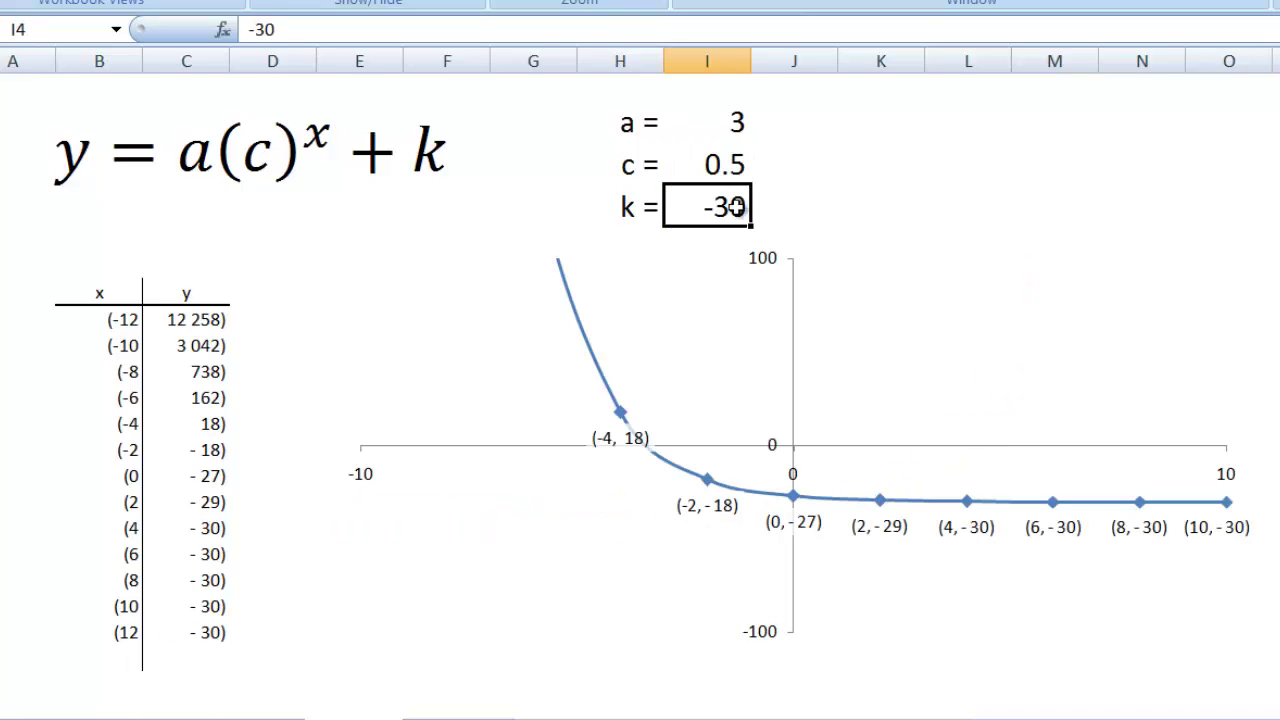
left_click(700, 170)
double_click(704, 165)
left_click_drag(704, 165, 768, 160)
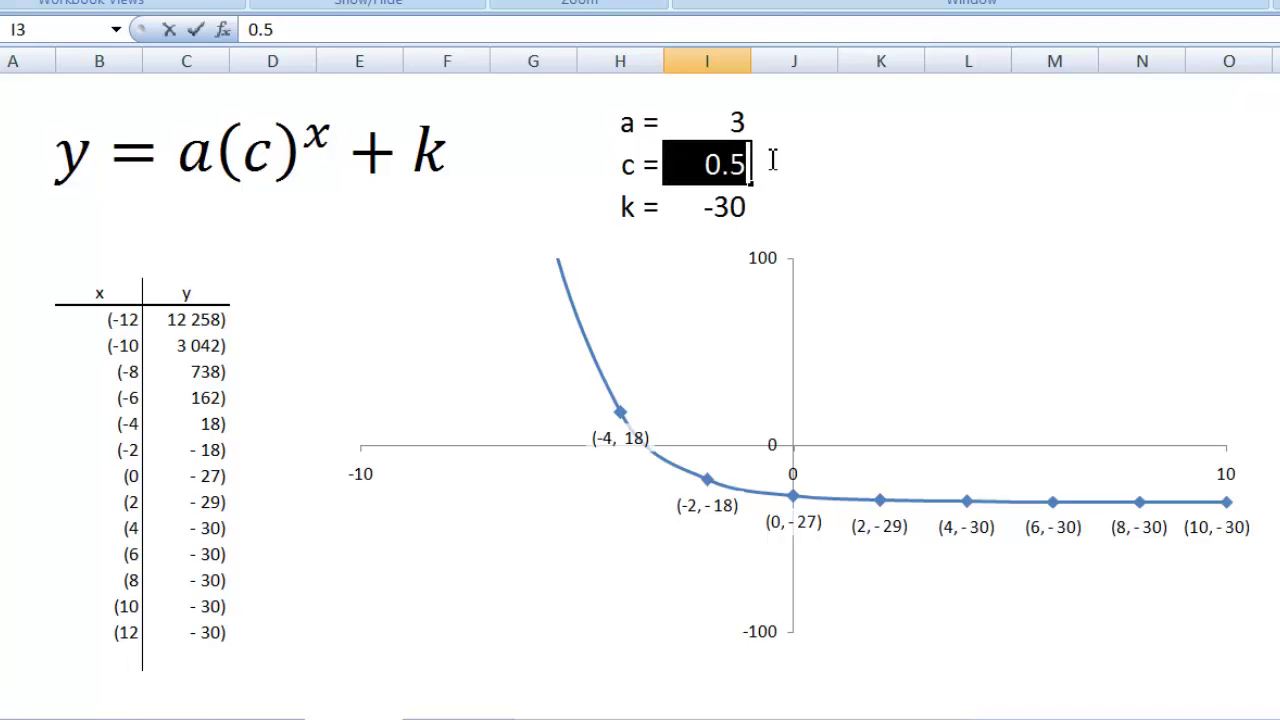
type("2")
key("Return")
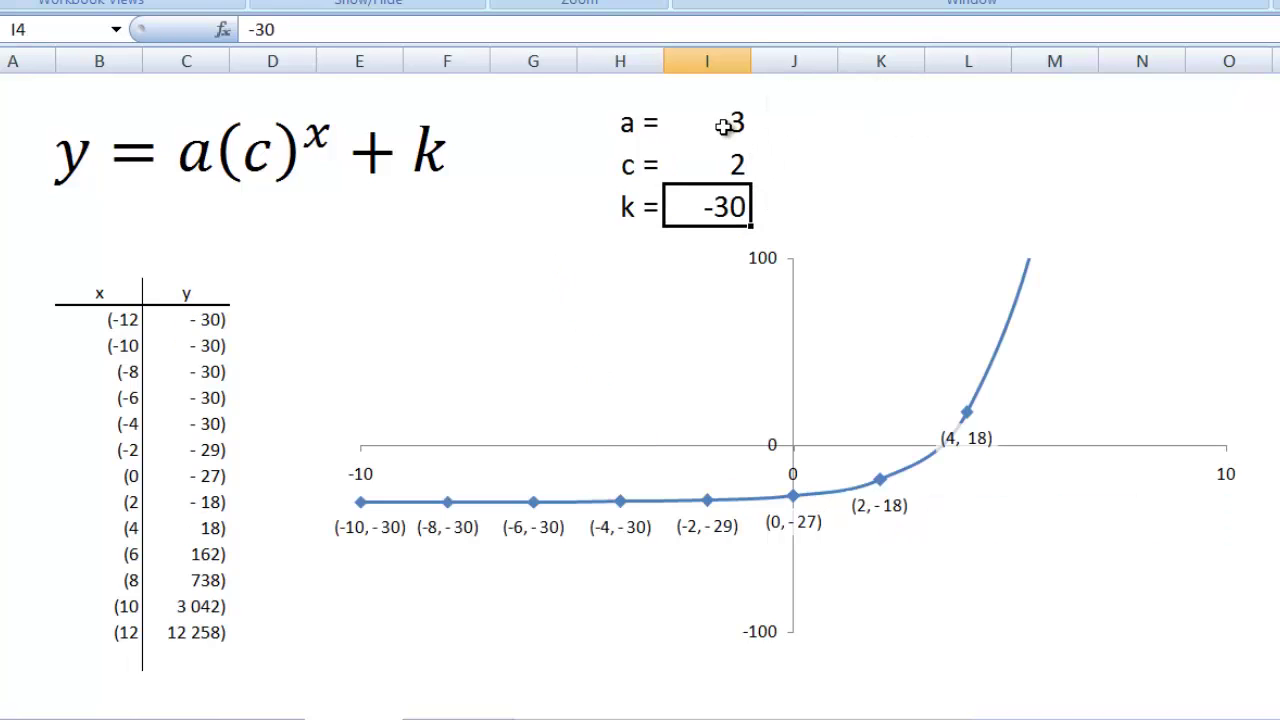
Step: Try a value of 10 for a in I2 on the exponential sheet, and return a to 3
double_click(728, 127)
left_click_drag(731, 125, 745, 123)
type("10")
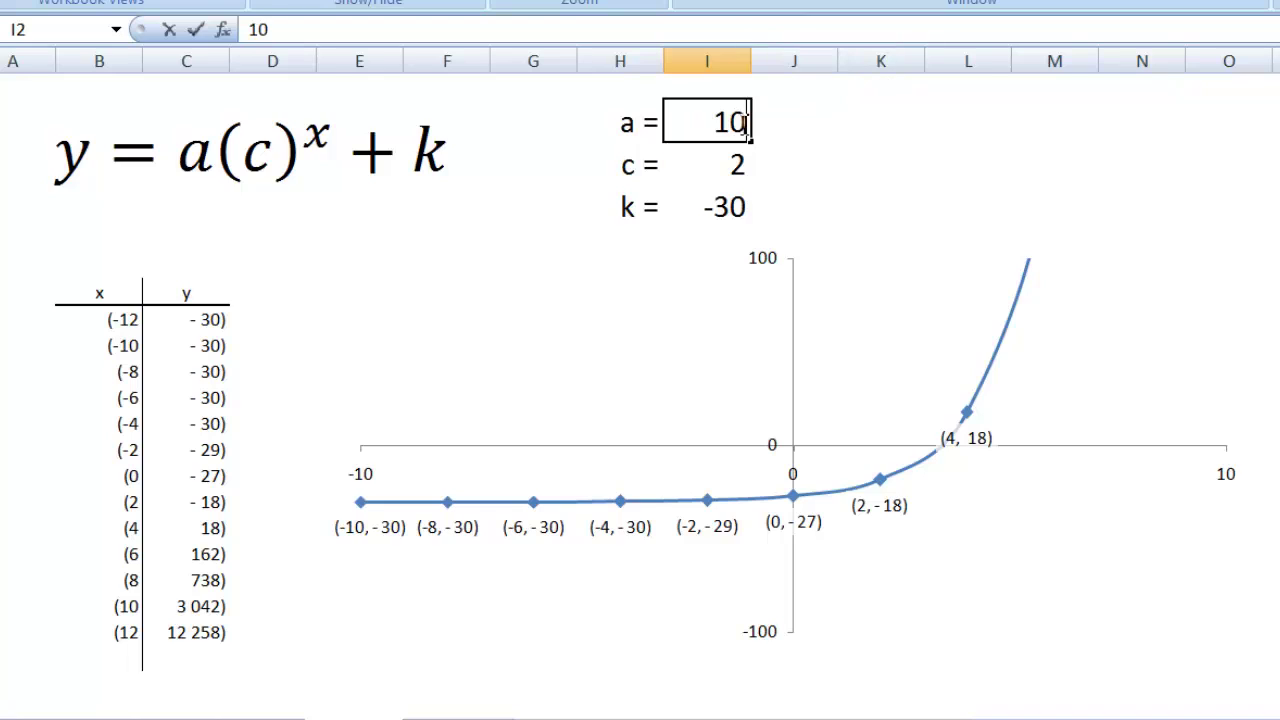
key("Return")
double_click(704, 126)
left_click_drag(704, 126, 766, 122)
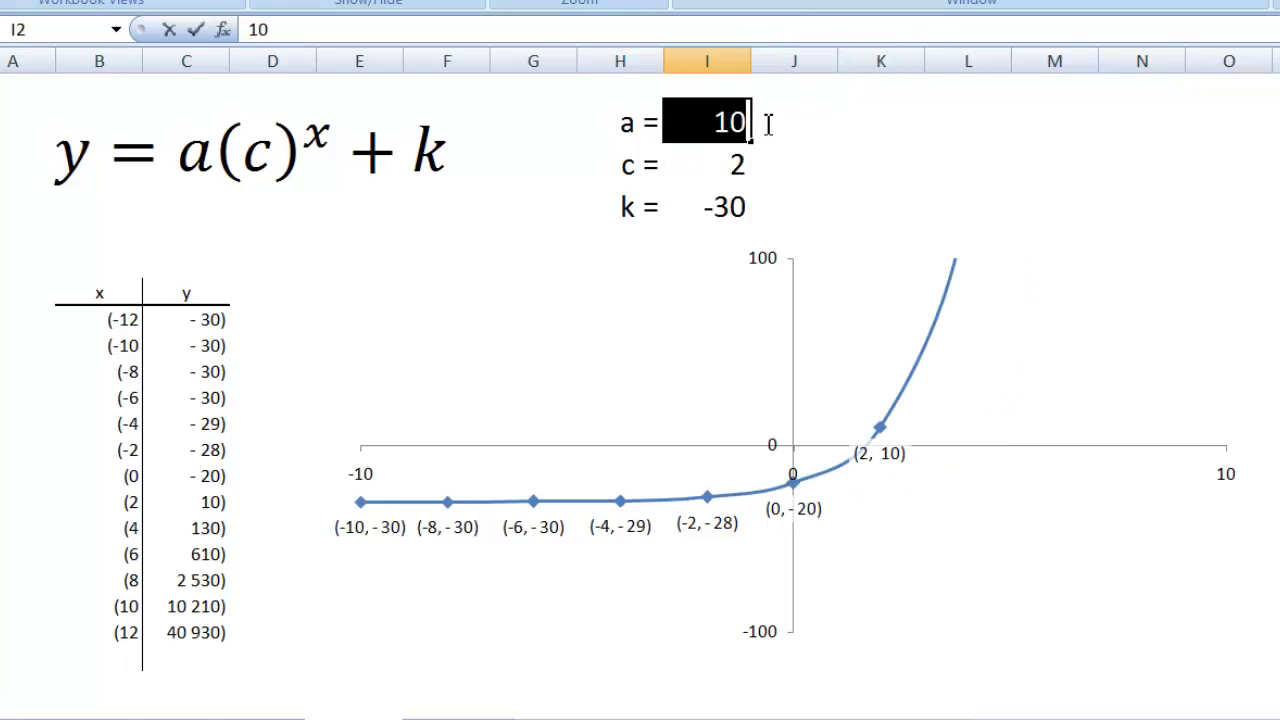
type("3")
key("Return")
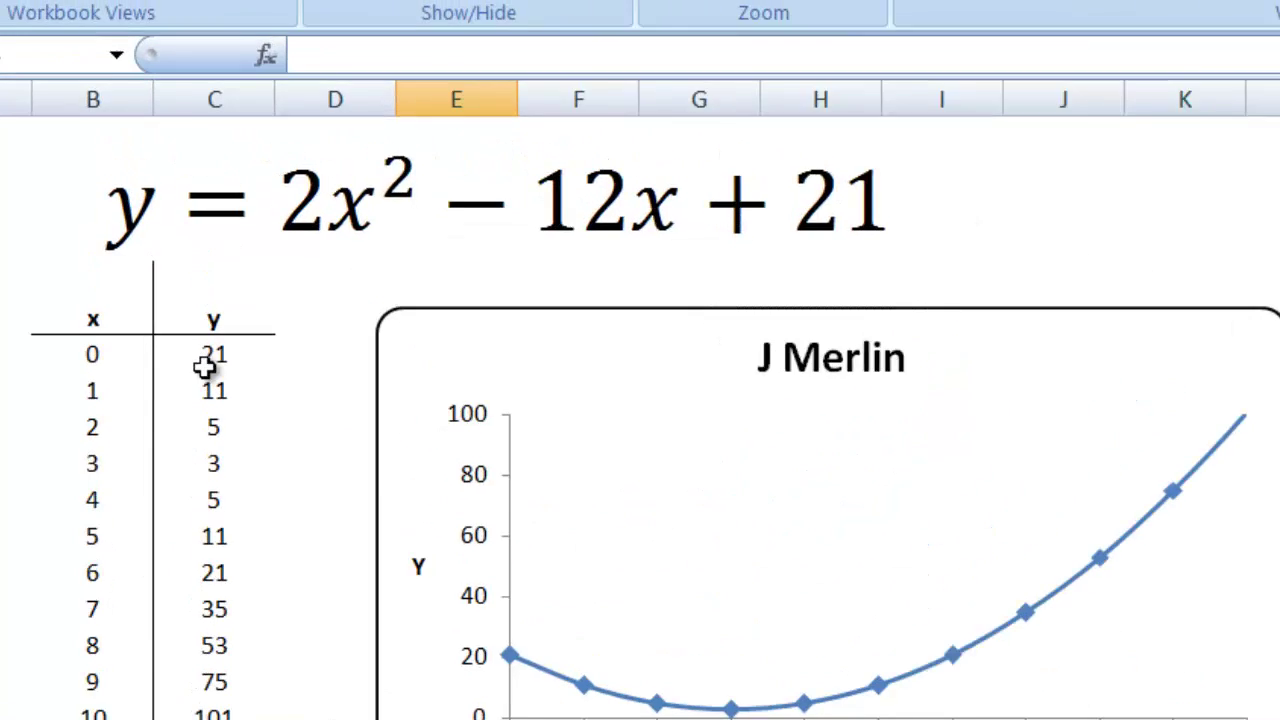
Step: On the quadratic sheet, examine the y formula that refers to B7 and highlight its ^2 exponent in the formula
left_click(186, 243)
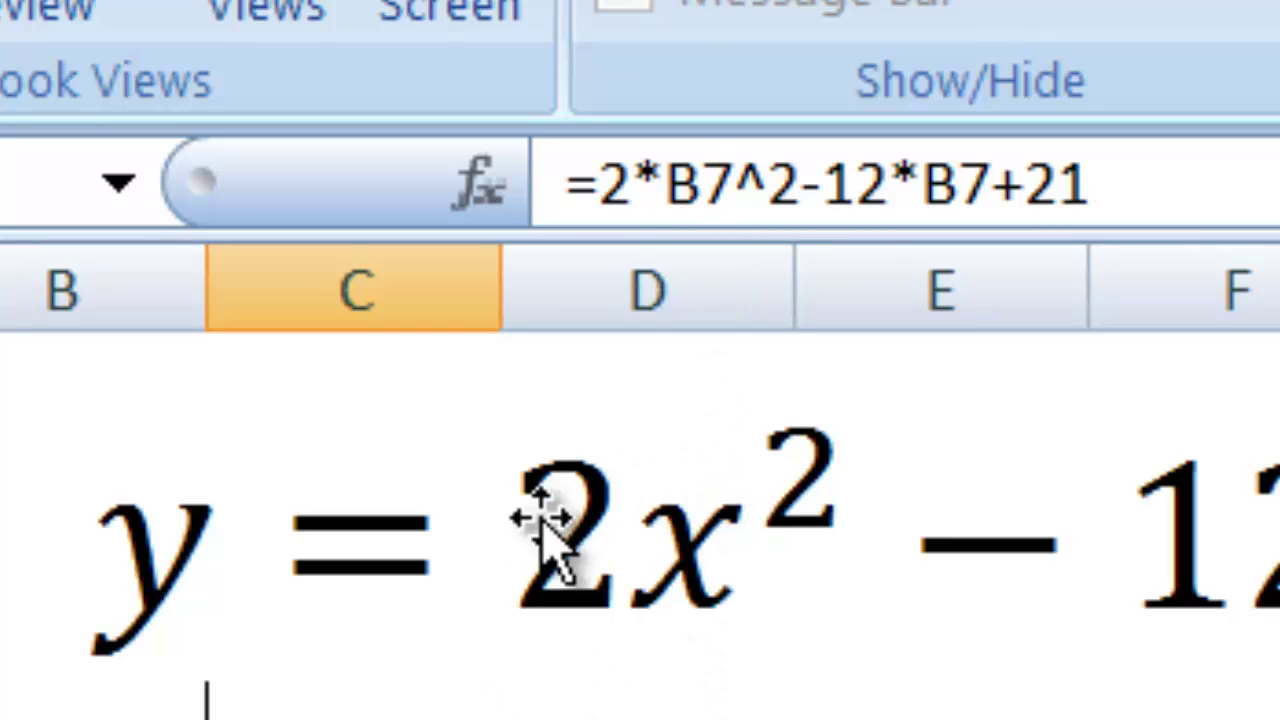
left_click_drag(810, 185, 766, 186)
left_click(1258, 185)
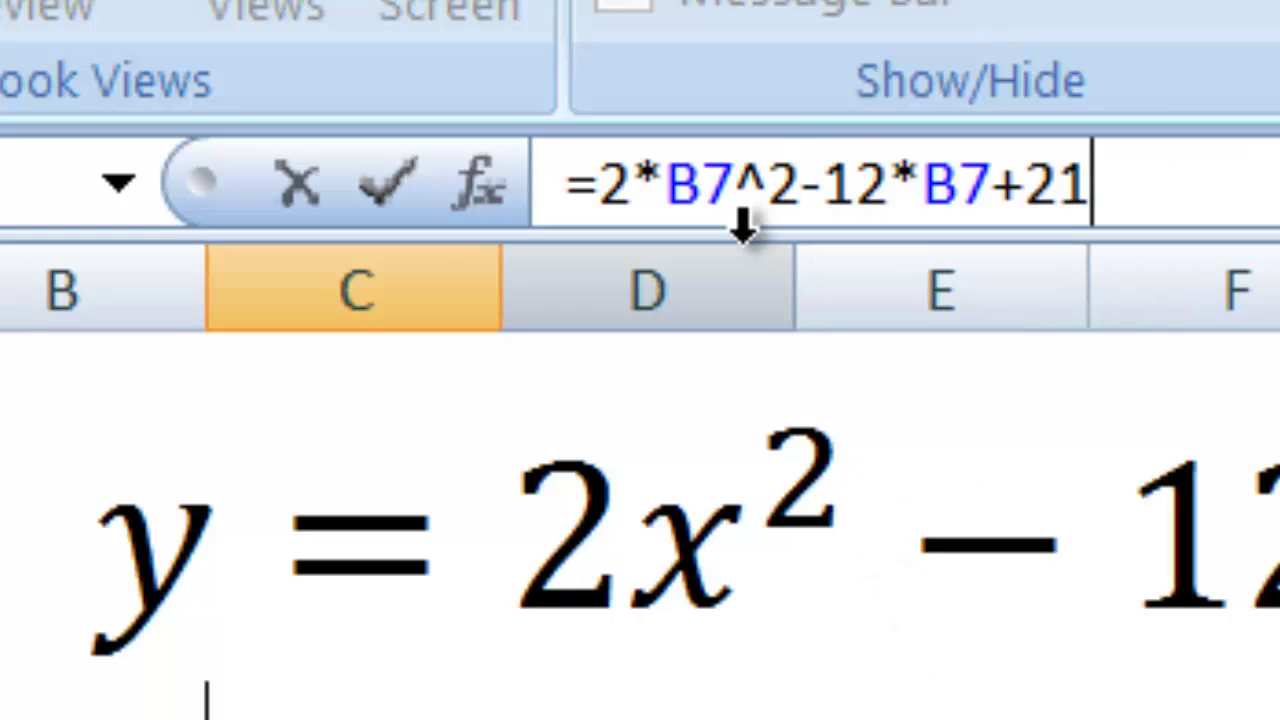
left_click_drag(811, 186, 758, 186)
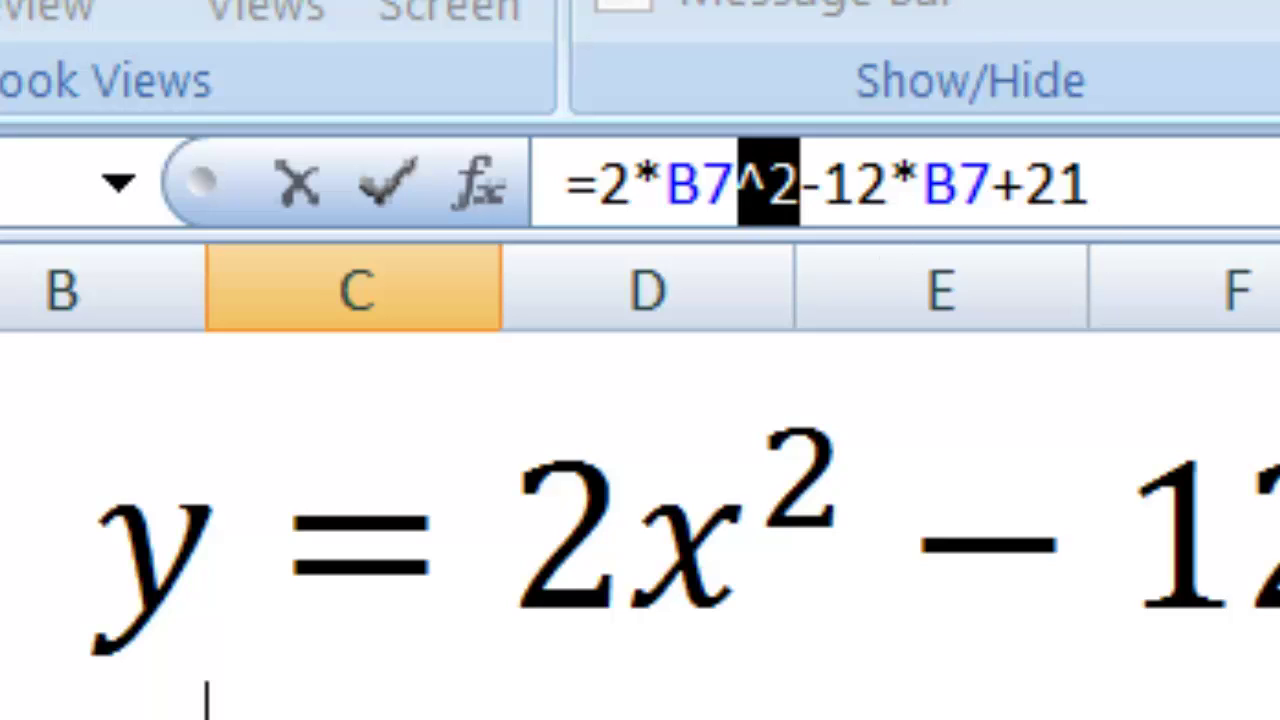
Step: Remove the highlighted ^2 exponent from the quadratic y formula, re-enter it after the first B7, and accept =2*B7^2-12*B7+21
key("Delete")
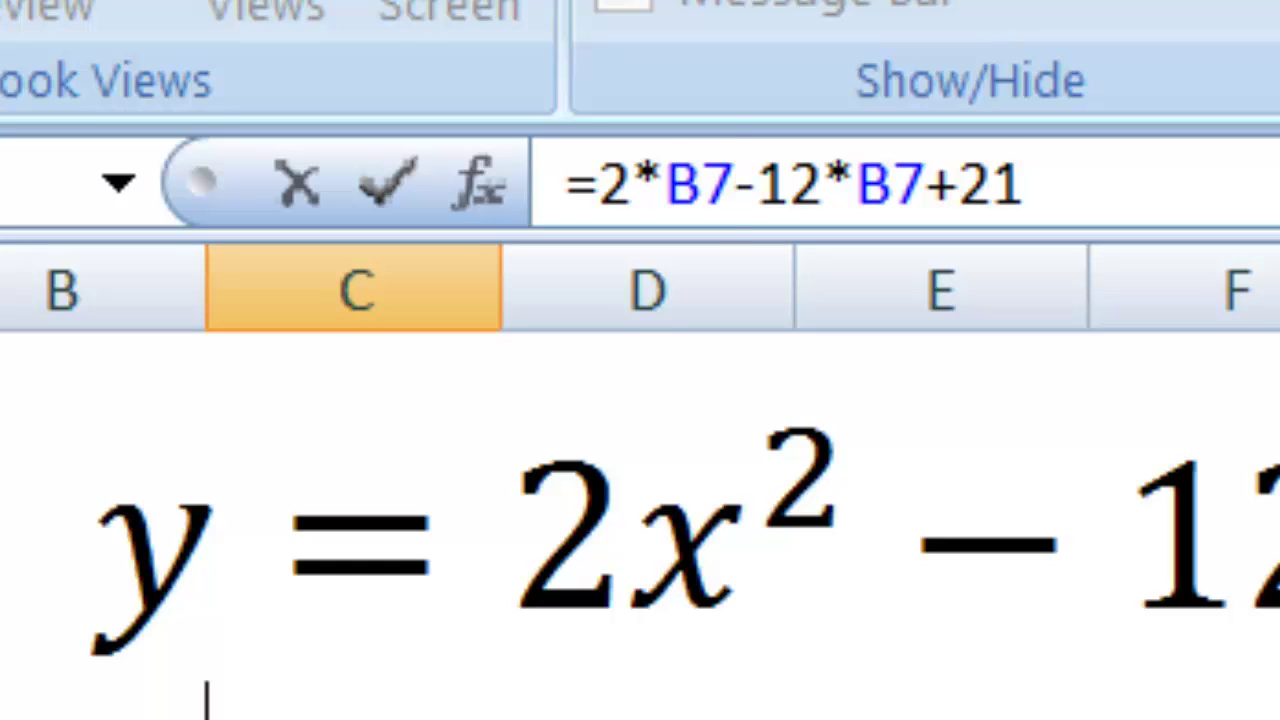
type("^^")
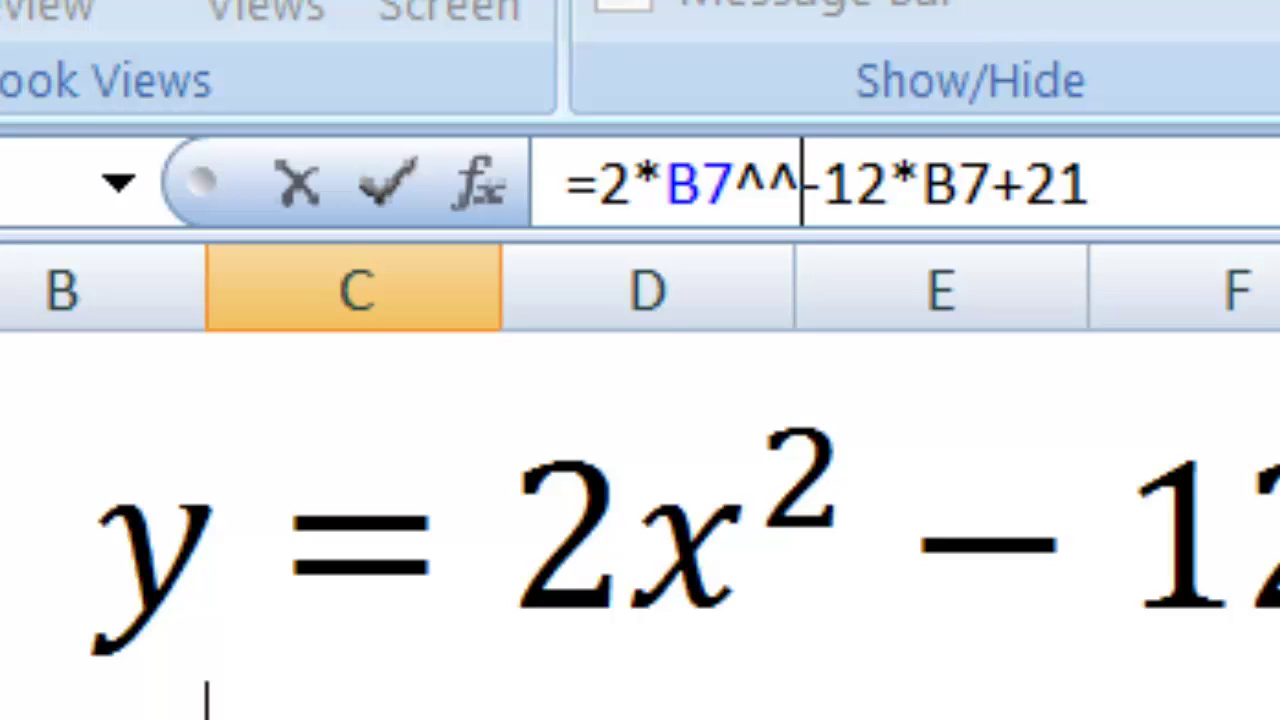
key("BackSpace")
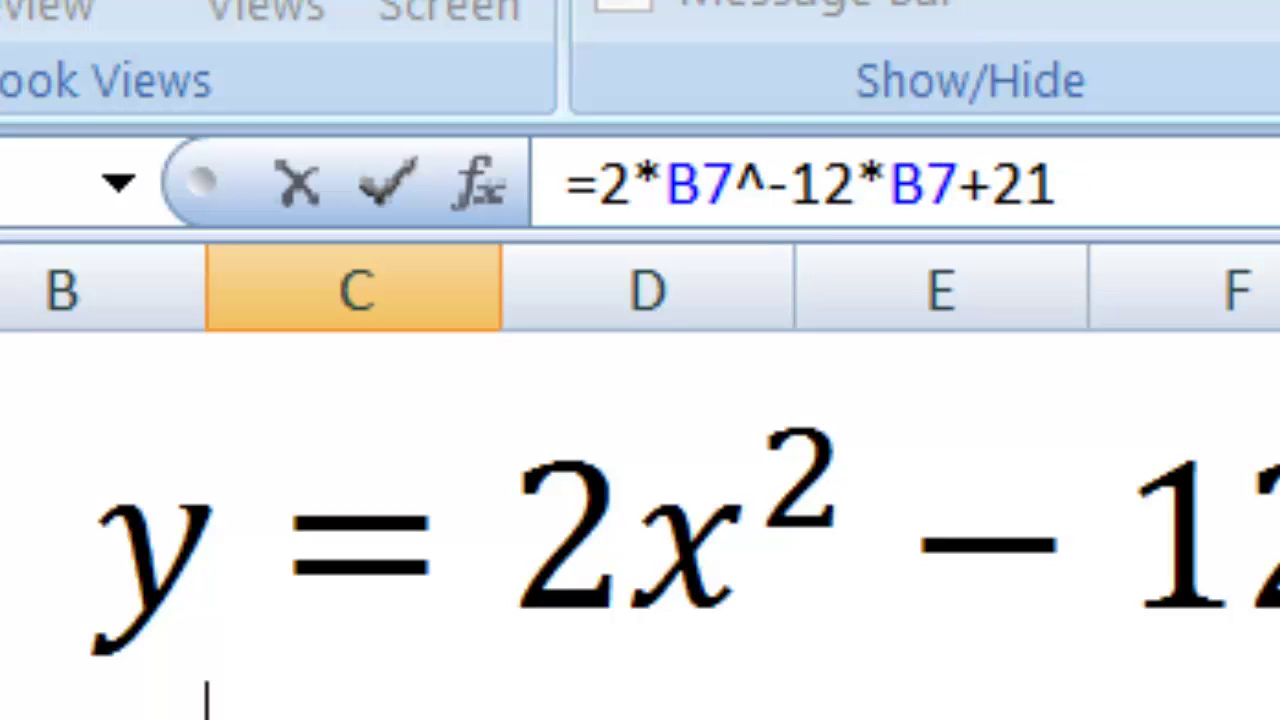
type("2")
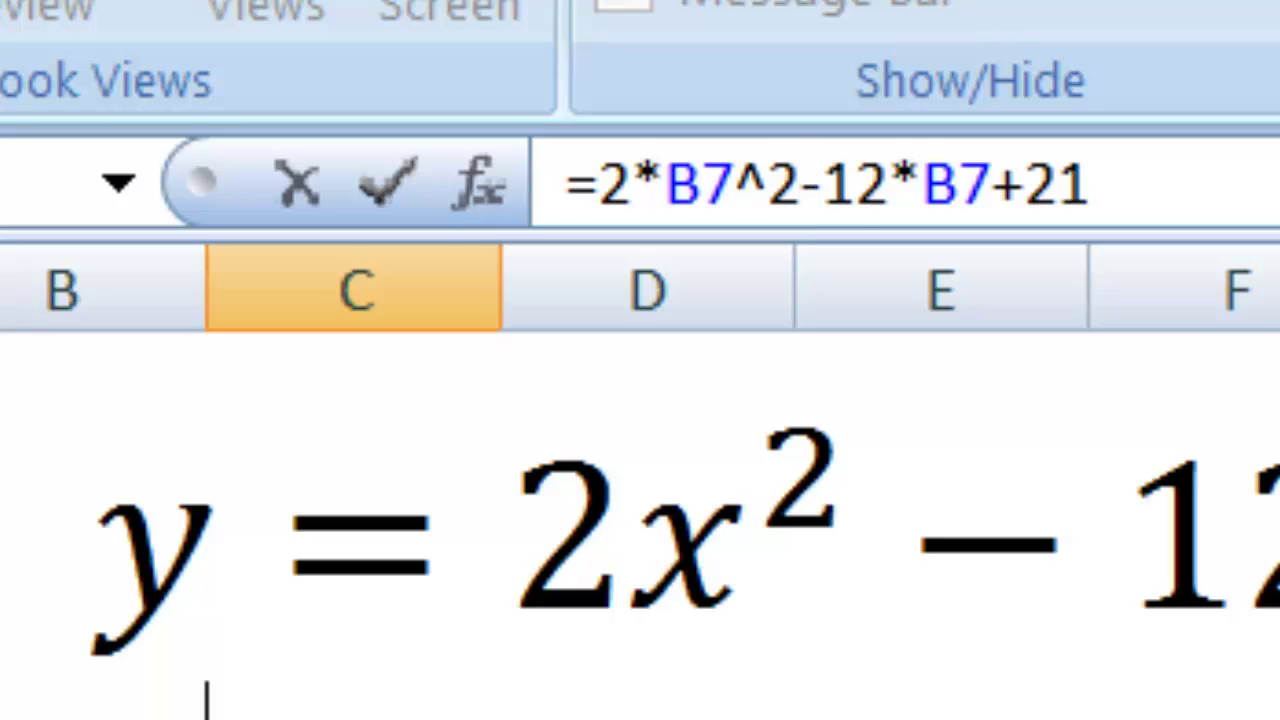
left_click(384, 186)
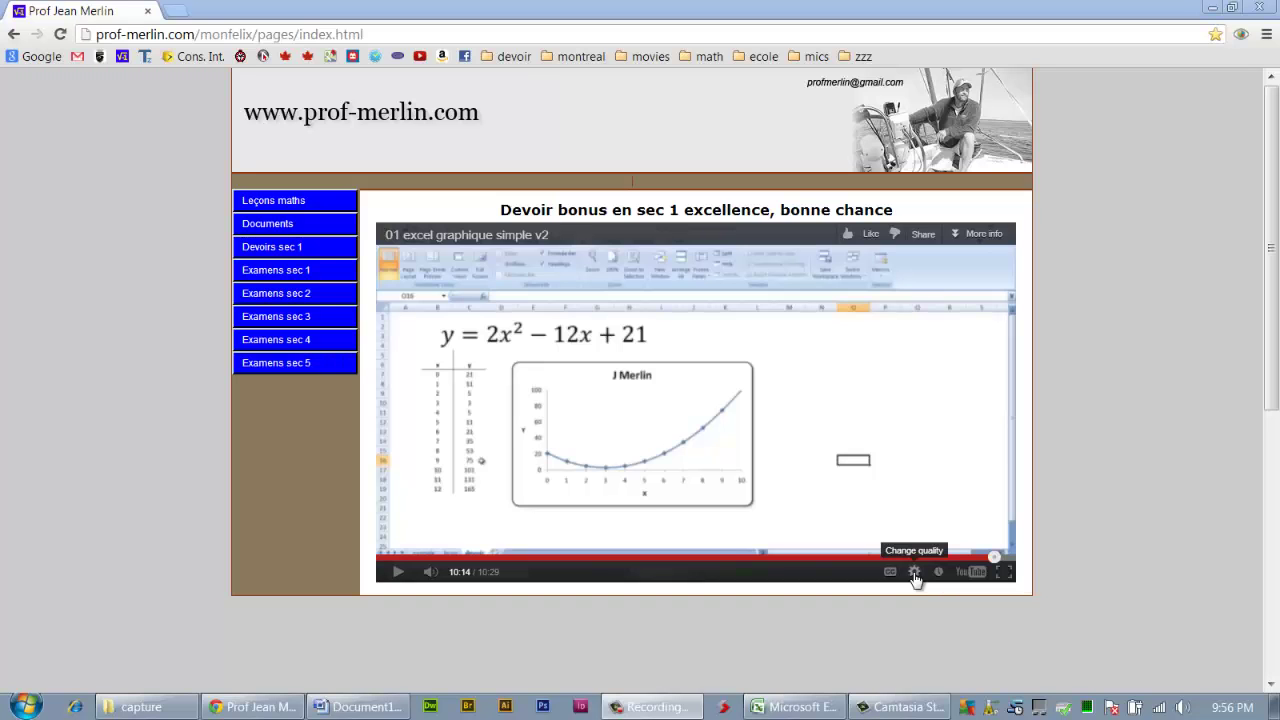
Step: In the web browser, open the quality settings of the embedded video "01 excel graphique simple v2"
left_click(912, 574)
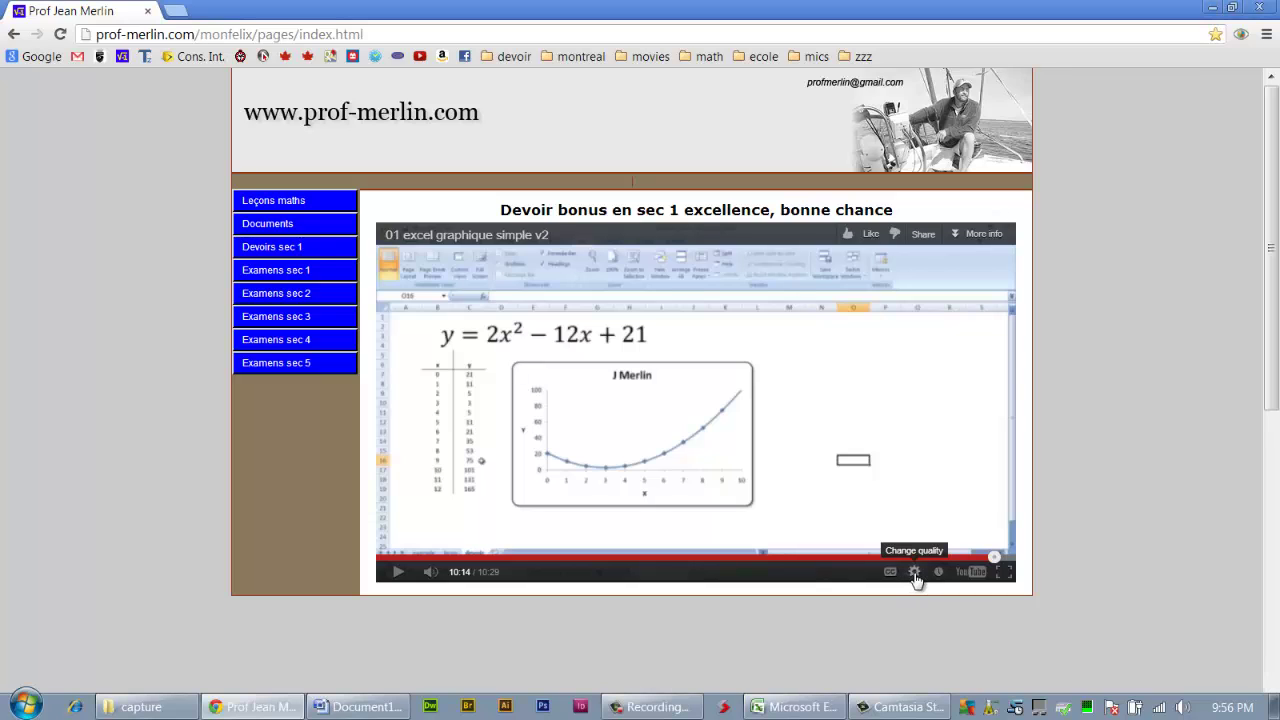